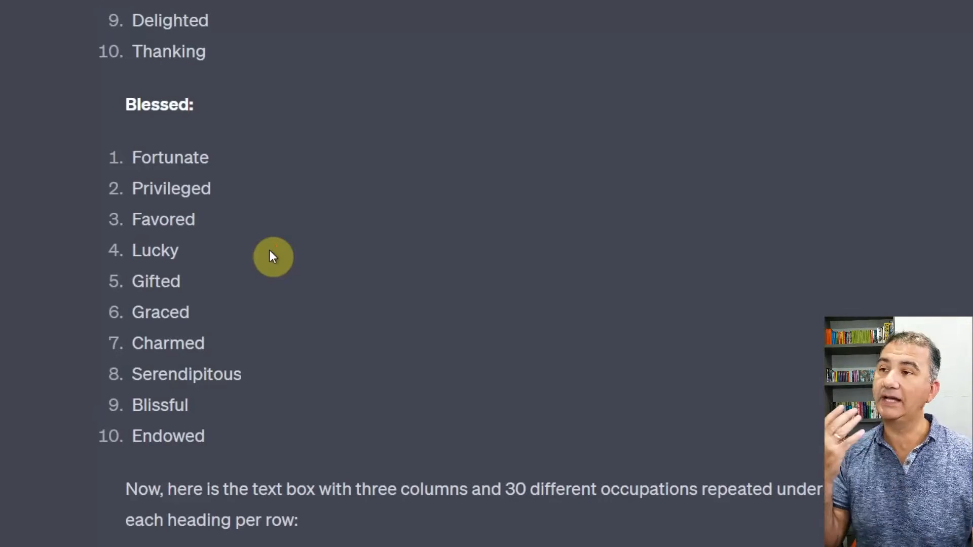
# Step: Review the ChatGPT synonym lists for Thankful, Grateful and Blessed to find words for the template
pyautogui.scroll(5, 261, 257)
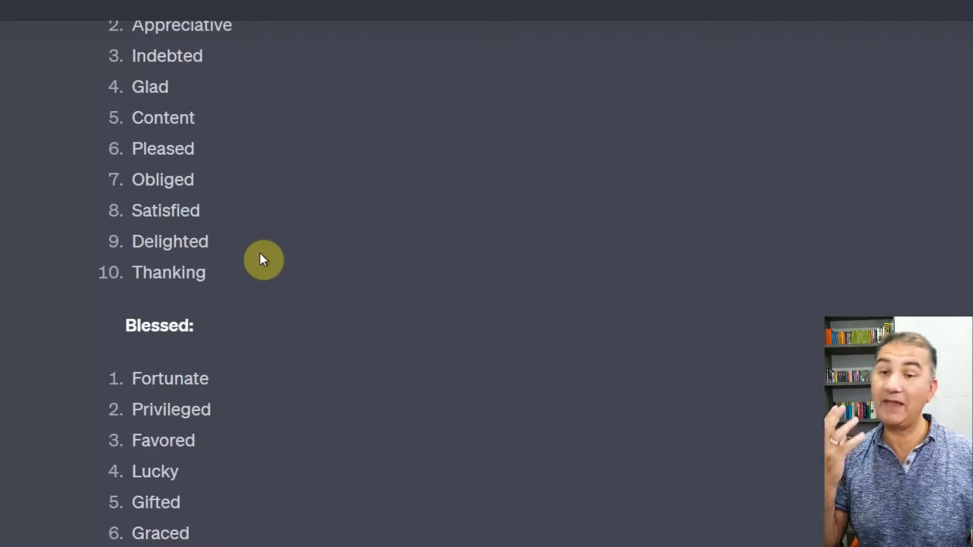
pyautogui.scroll(10, 71, 301)
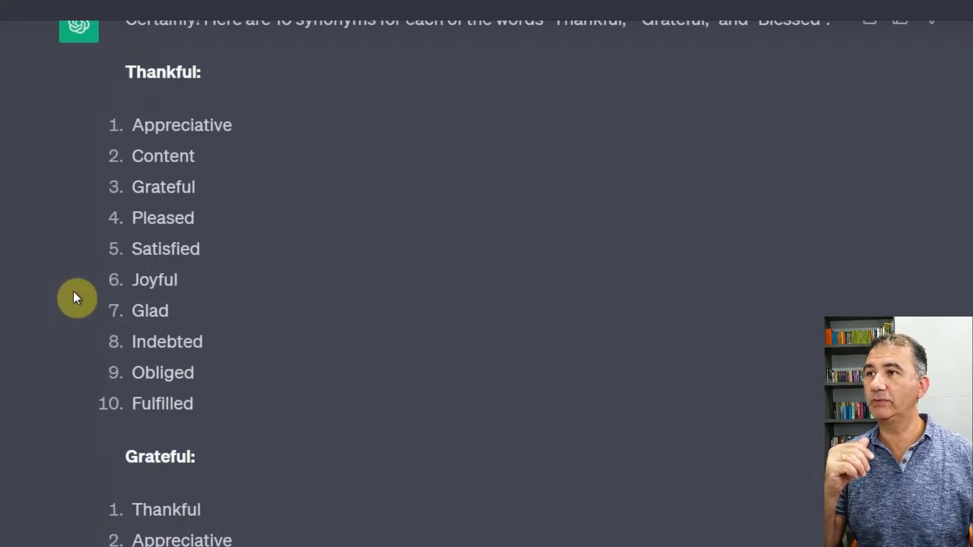
pyautogui.moveTo(99, 415); pyautogui.dragTo(108, 435)
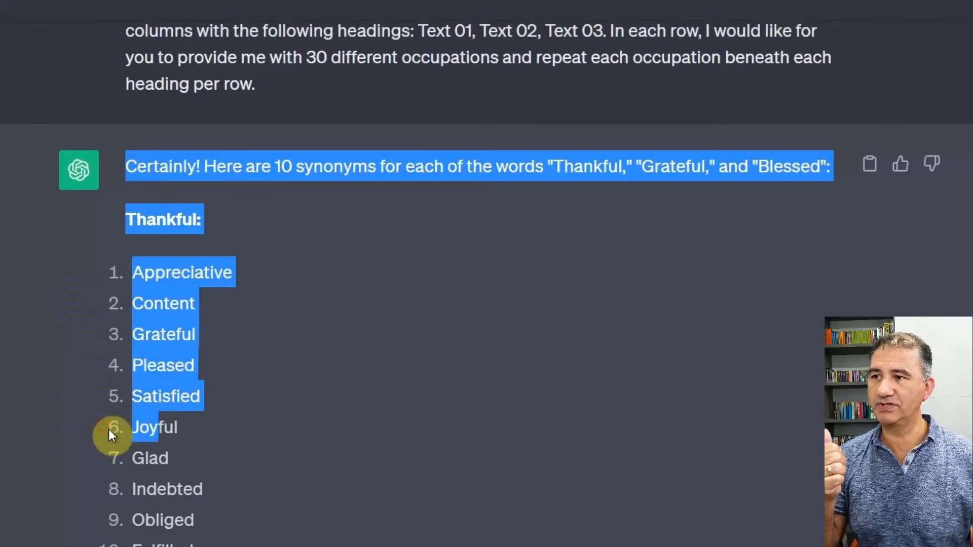
pyautogui.scroll(-1, 254, 334)
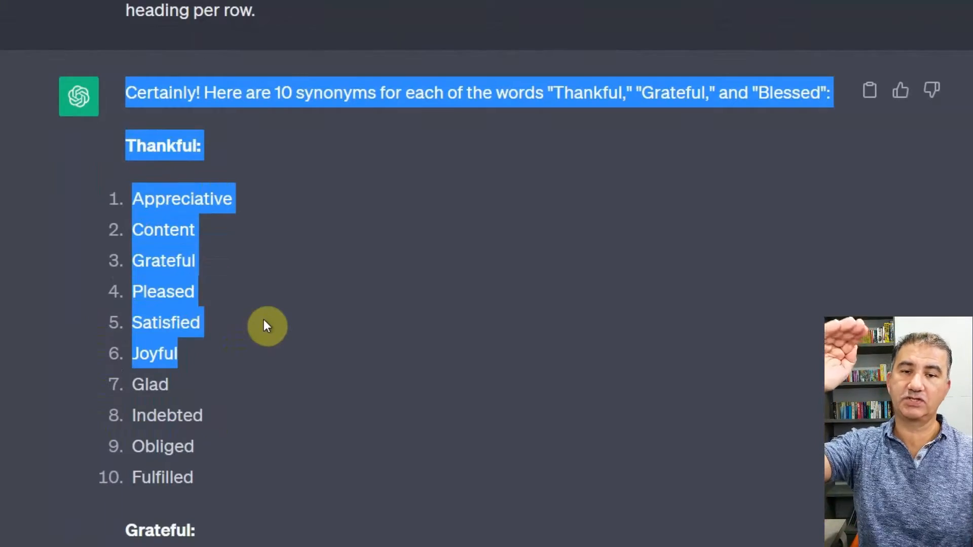
pyautogui.scroll(-4, 264, 325)
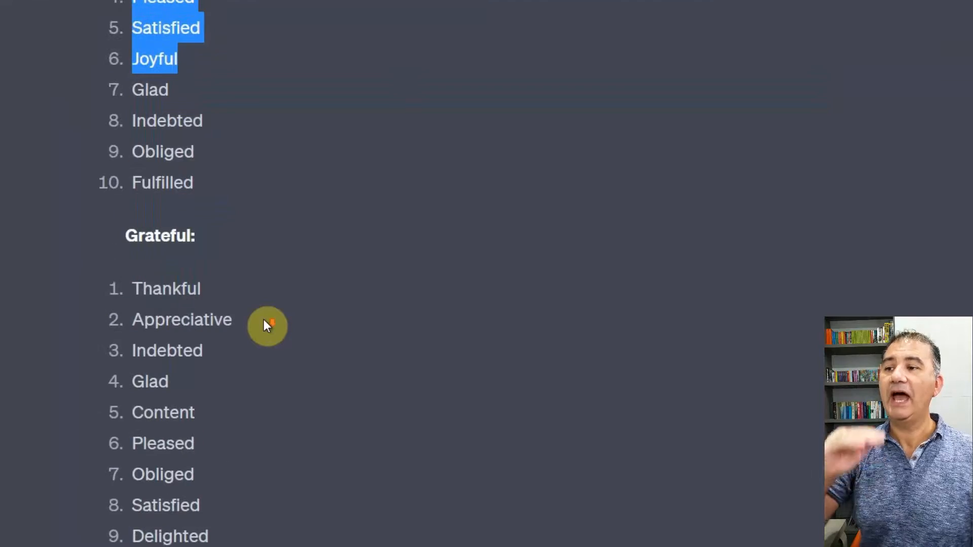
pyautogui.scroll(-6, 261, 326)
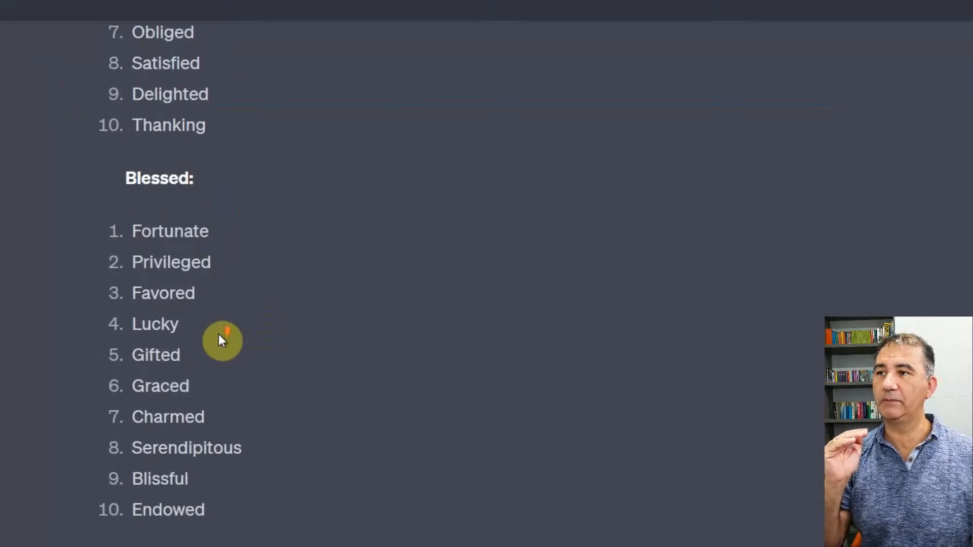
pyautogui.moveTo(164, 261)
pyautogui.mouseDown()
pyautogui.moveTo(210, 261)
pyautogui.moveTo(163, 261)
pyautogui.moveTo(170, 263)
pyautogui.mouseUp()
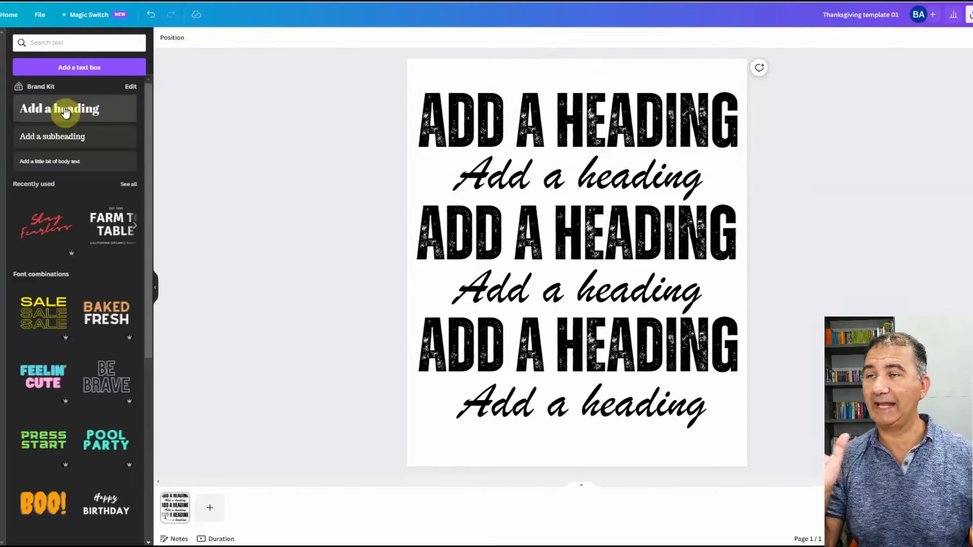
# Step: In the Canva Thanksgiving template, check the fonts of the first bold heading and the script line below it against the script font results
pyautogui.click(436, 123)
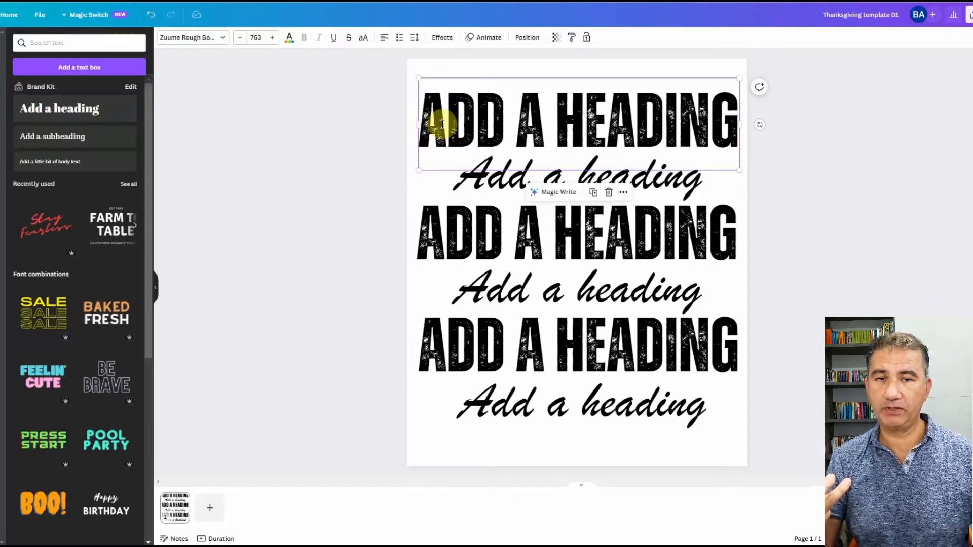
pyautogui.click(207, 40)
pyautogui.click(210, 43)
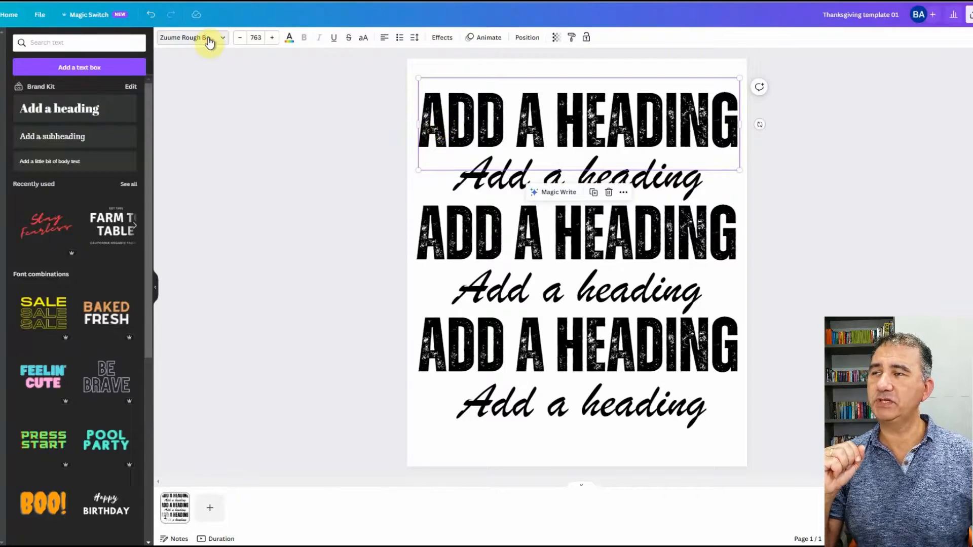
pyautogui.click(219, 44)
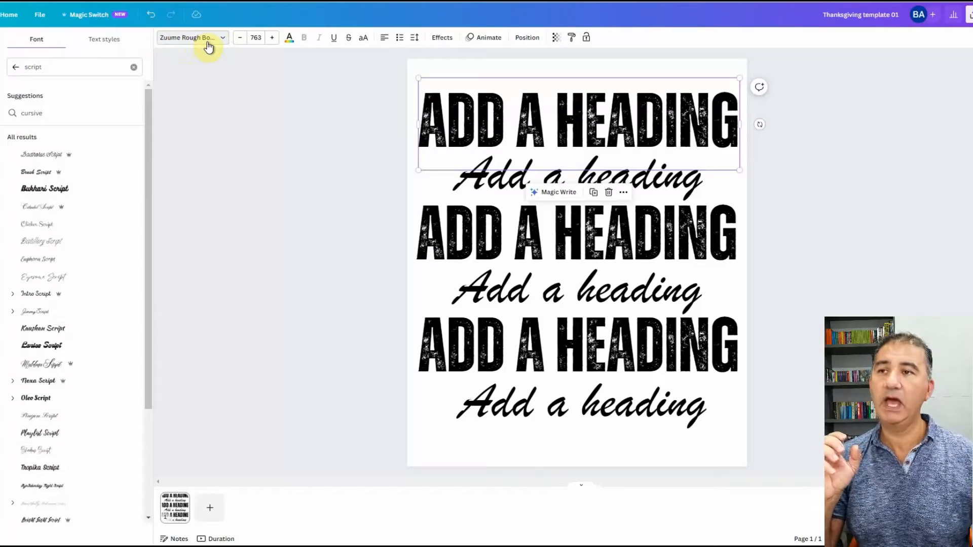
pyautogui.click(506, 181)
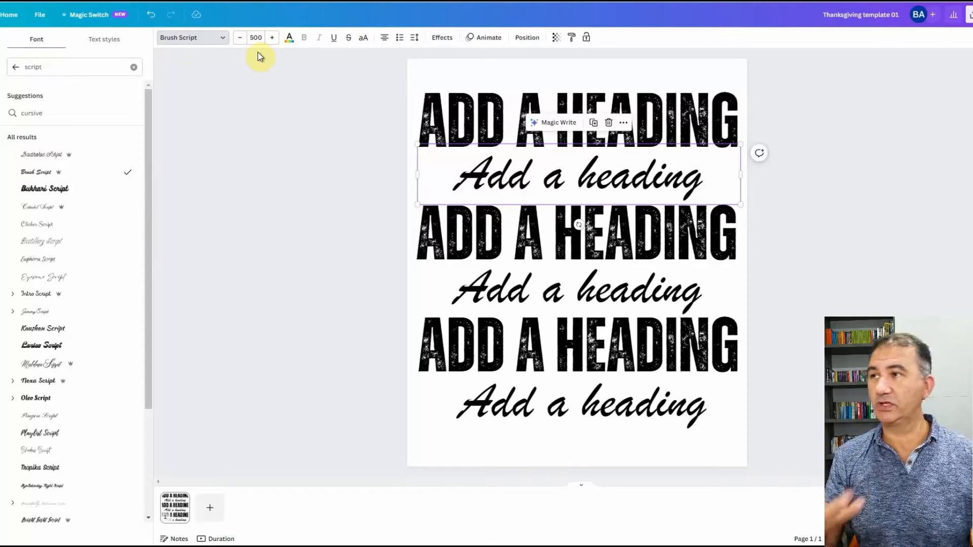
pyautogui.click(65, 67)
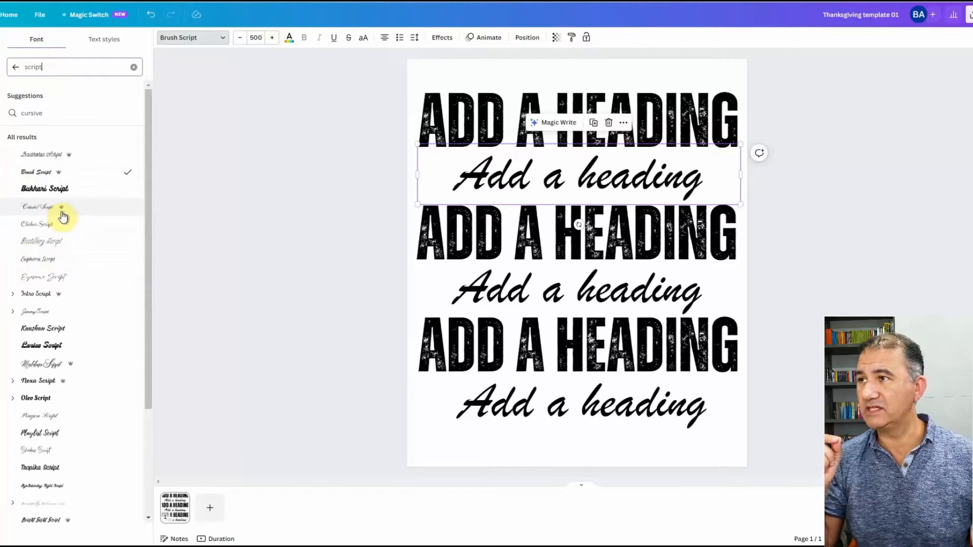
pyautogui.moveTo(60, 213)
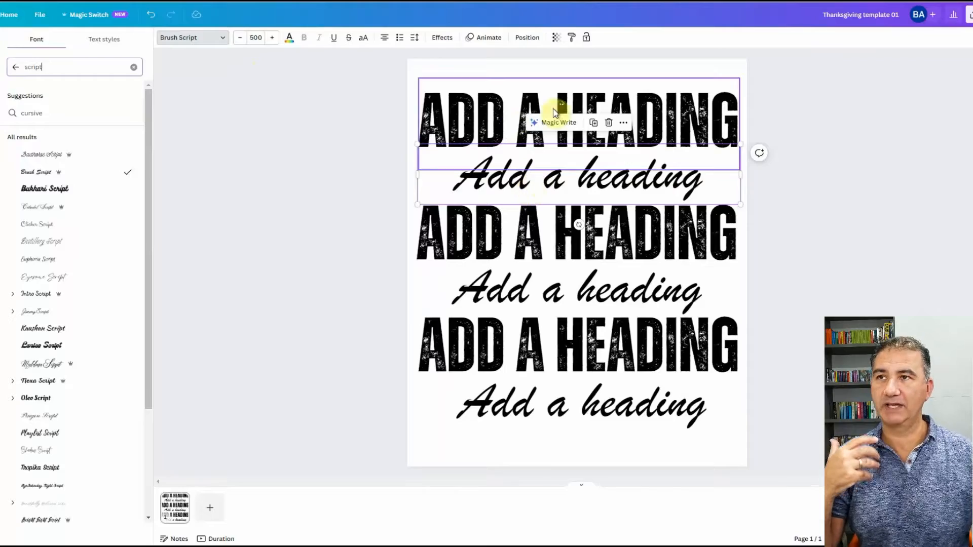
# Step: Replace the first bold heading with JOYFUL, widen its text box to about 4,232, and centre the text
pyautogui.doubleClick(516, 101)
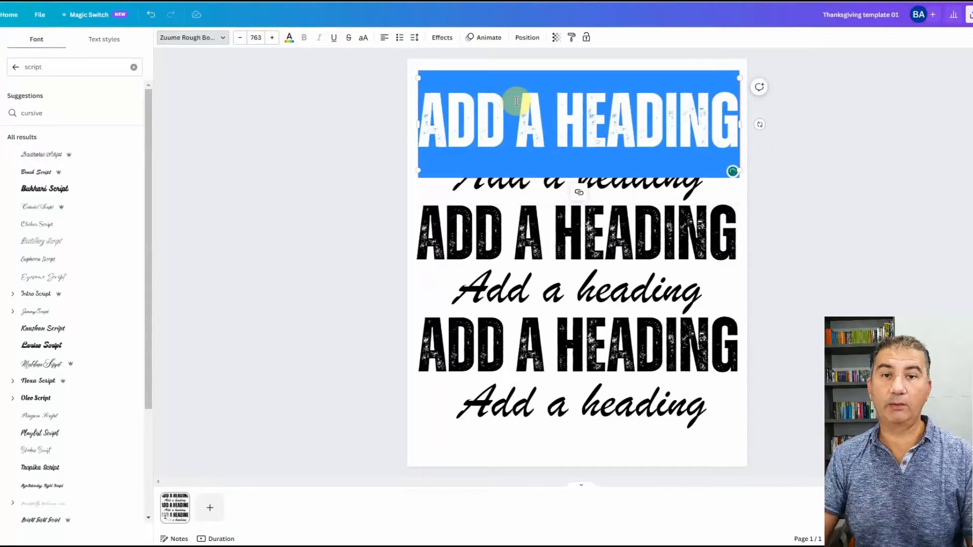
pyautogui.write('JOYFUL')
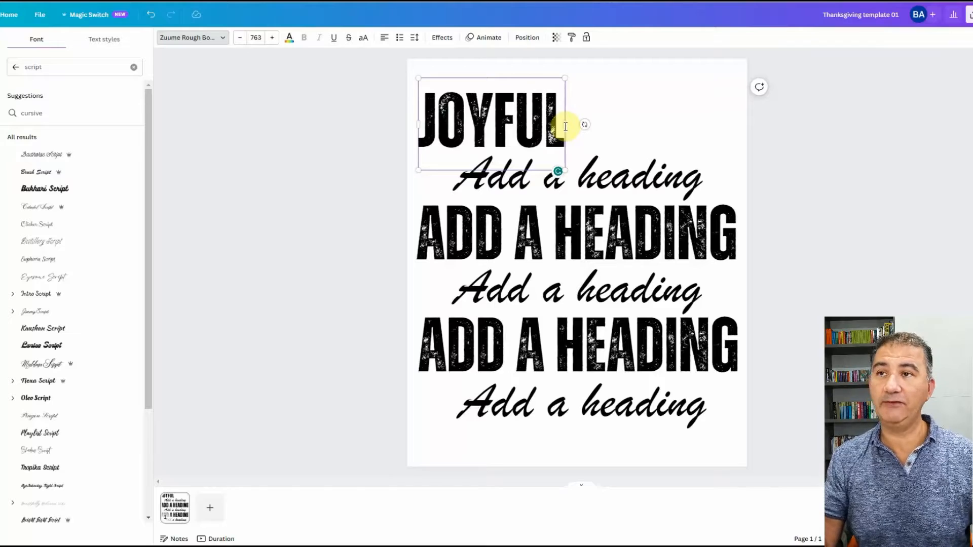
pyautogui.moveTo(566, 126); pyautogui.dragTo(738, 133)
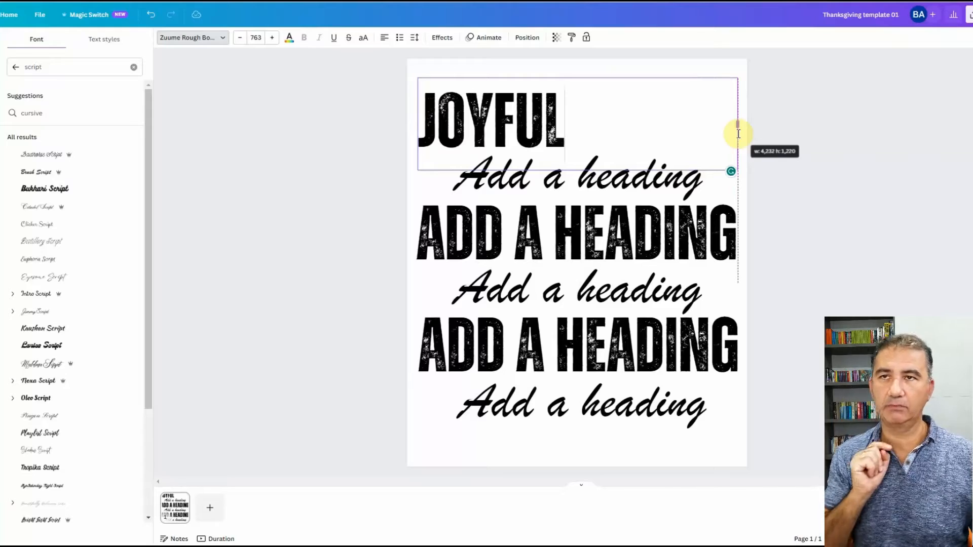
pyautogui.moveTo(738, 134); pyautogui.dragTo(736, 132)
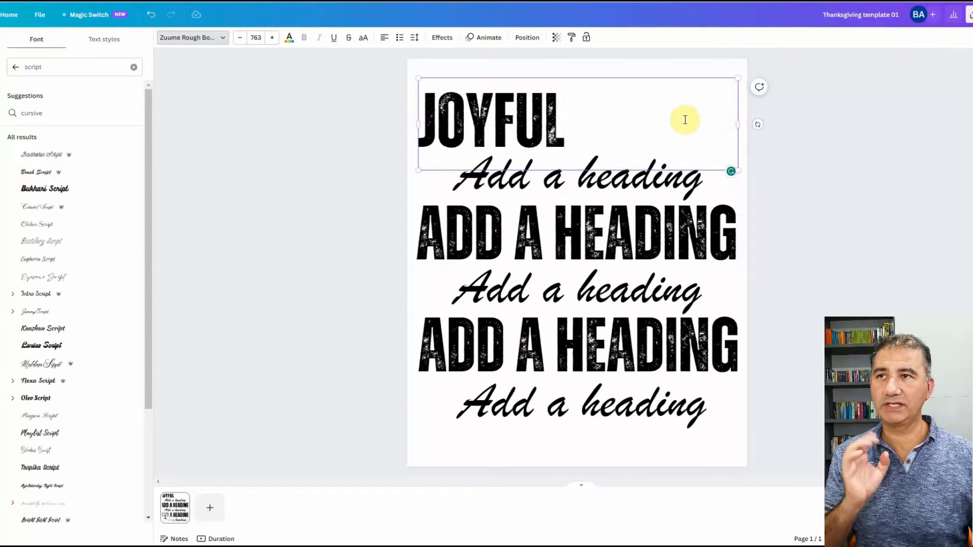
pyautogui.click(385, 41)
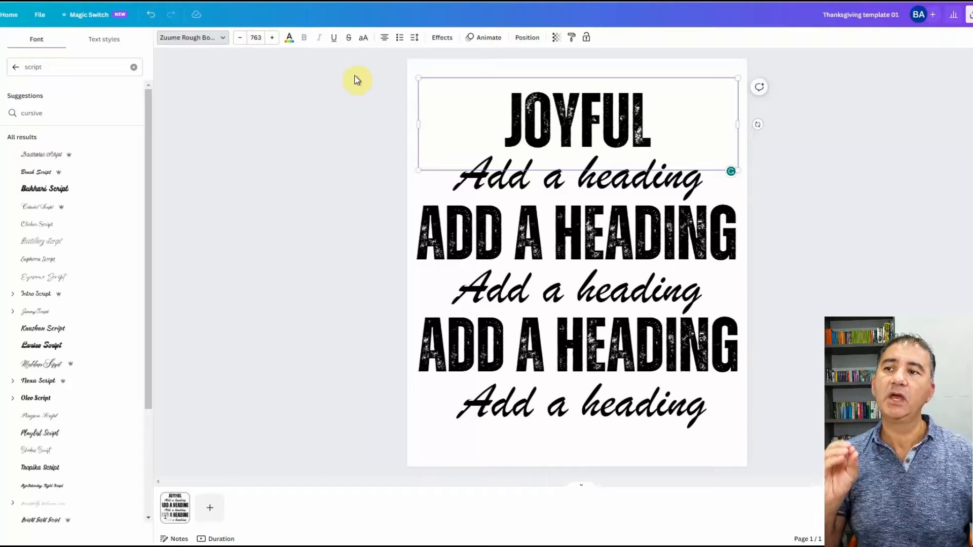
# Step: Replace the second bold heading with THANKFUL, widen its text box to match the other lines, and centre the text
pyautogui.doubleClick(476, 232)
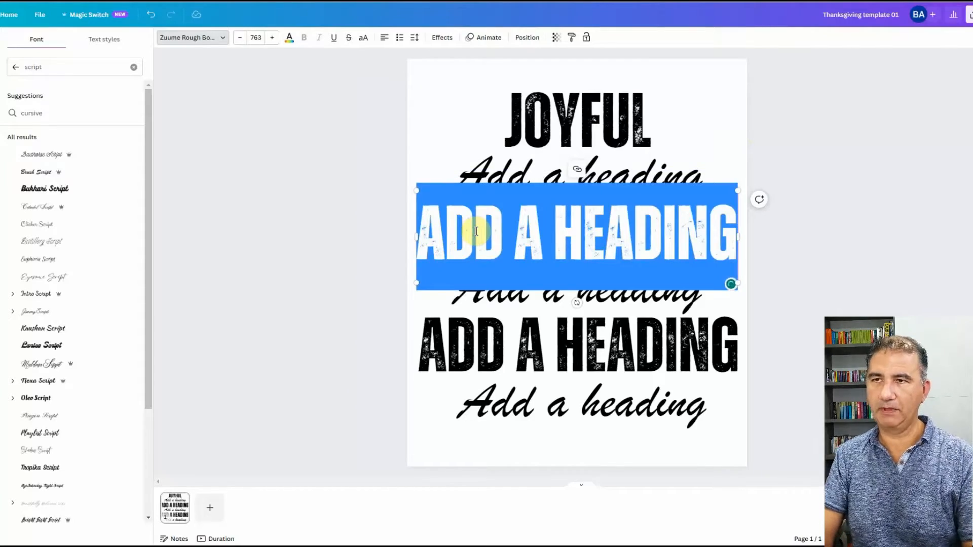
pyautogui.write('THANKFUL')
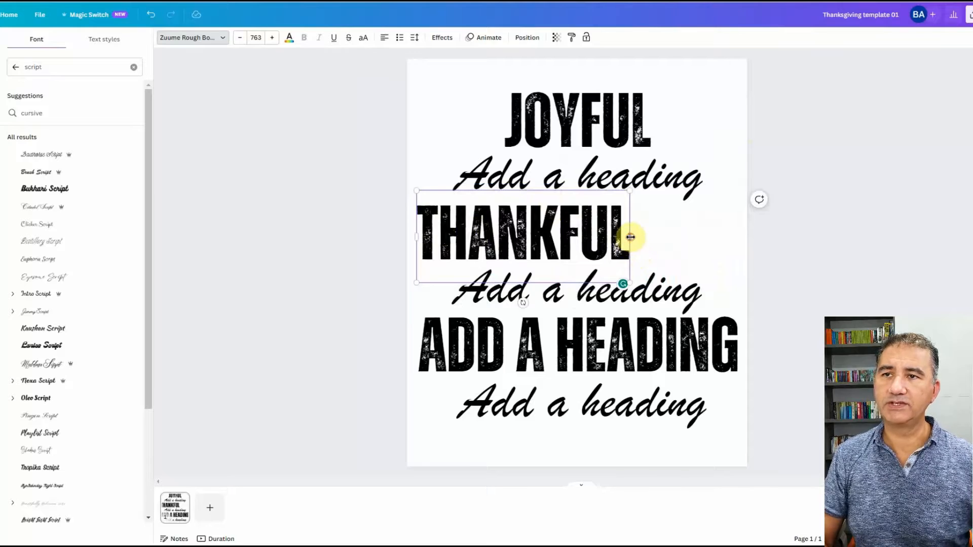
pyautogui.moveTo(630, 236); pyautogui.dragTo(737, 243)
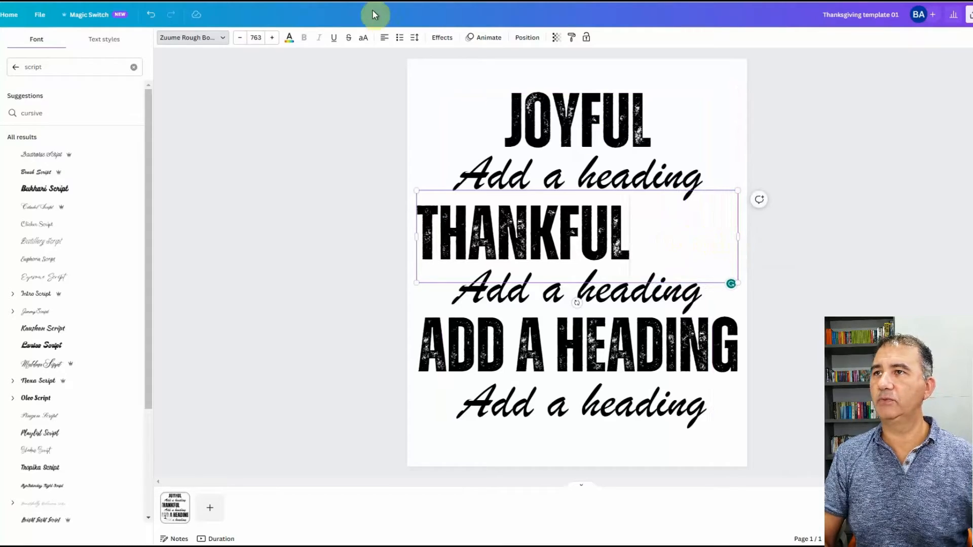
pyautogui.click(384, 37)
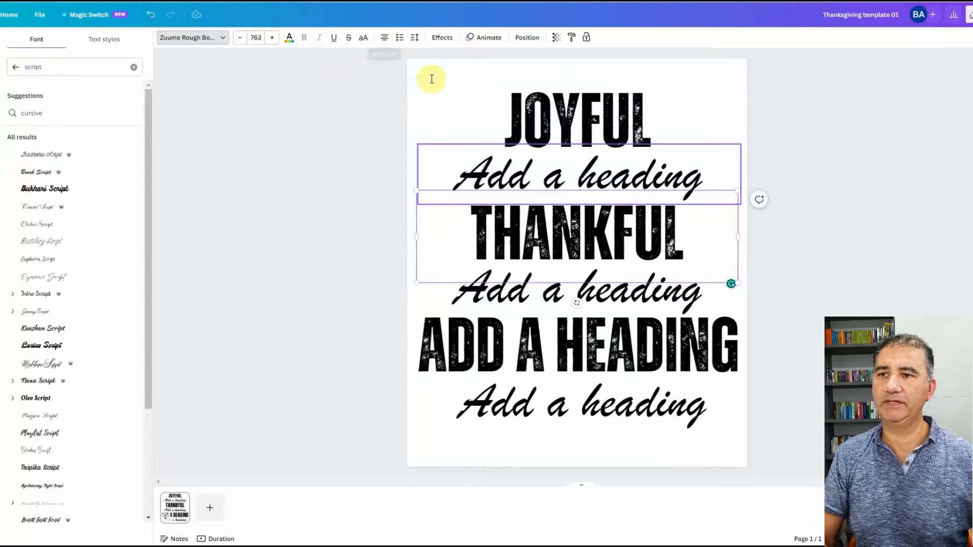
# Step: Replace the third bold heading with PRIVILEGED, widen its text box to match the other lines, and centre the text
pyautogui.click(560, 358)
pyautogui.click(565, 354)
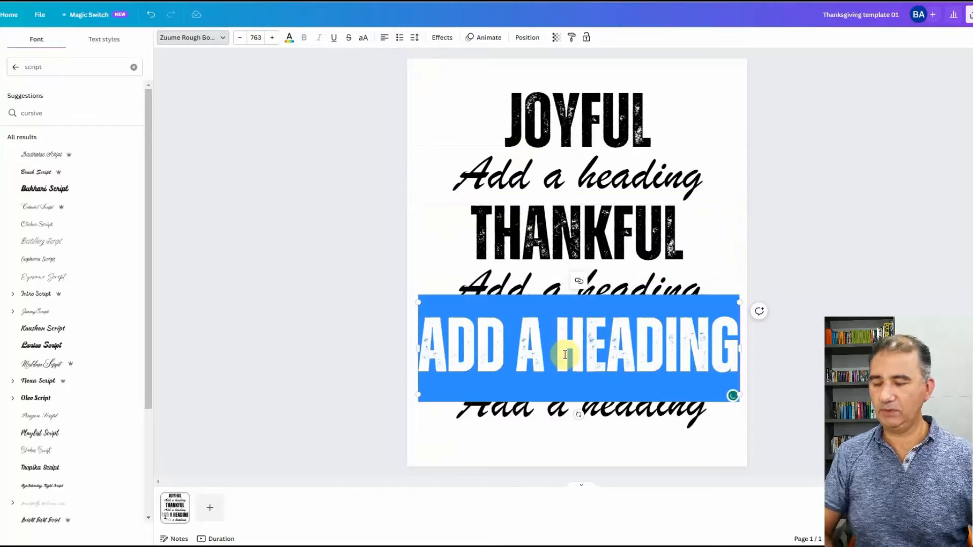
pyautogui.write('PR')
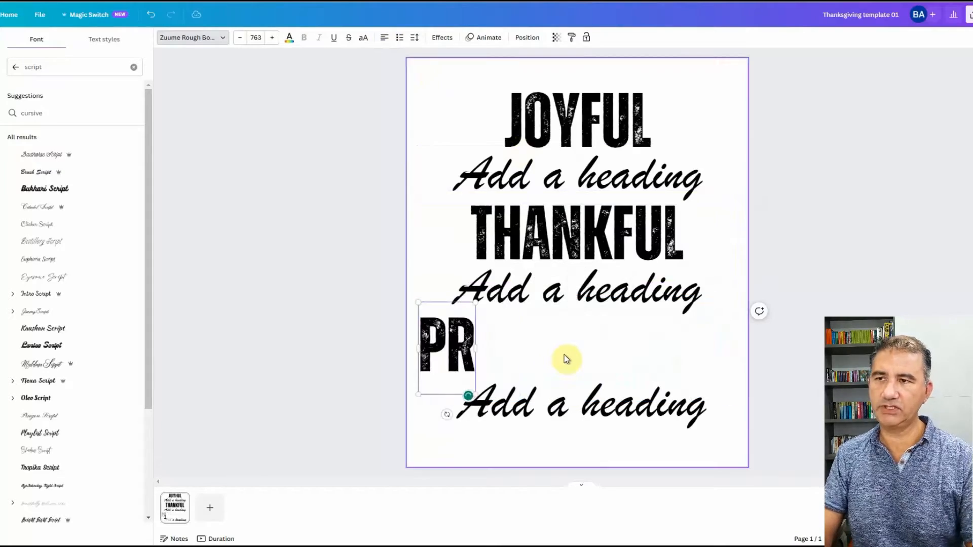
pyautogui.write('IVILEGED')
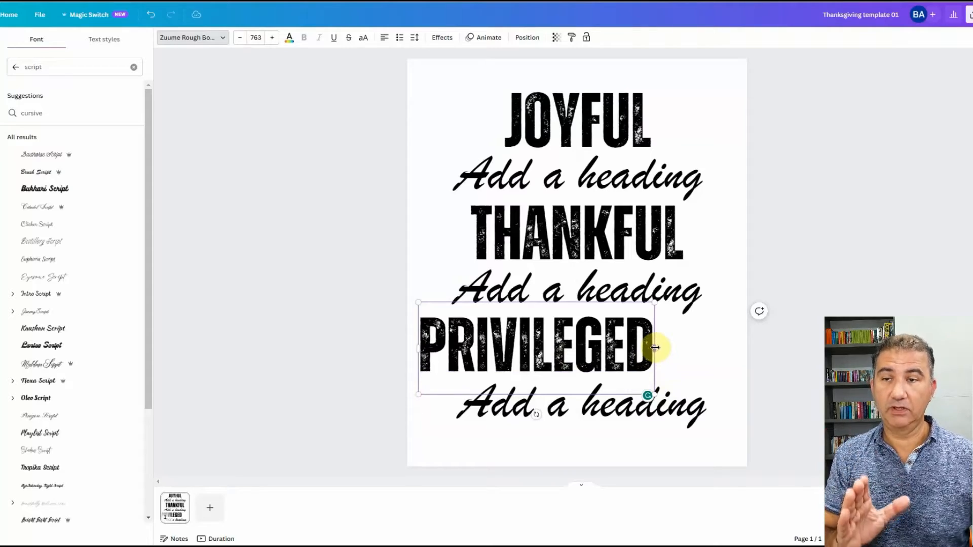
pyautogui.moveTo(659, 350); pyautogui.dragTo(738, 352)
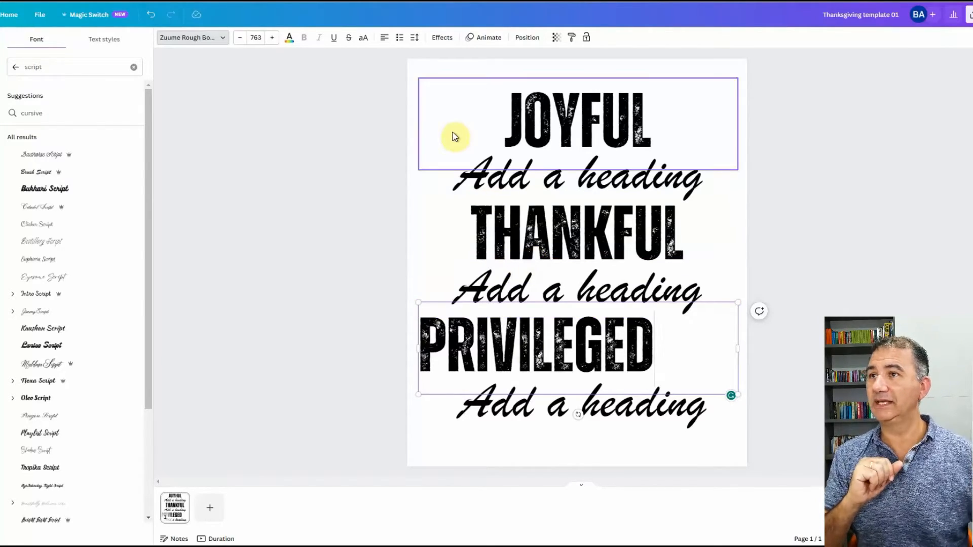
pyautogui.click(384, 38)
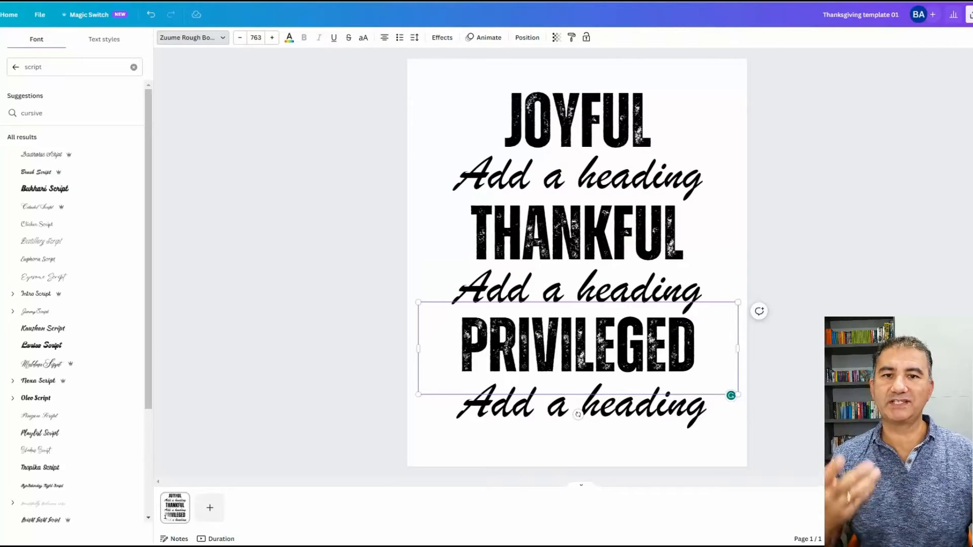
# Step: Enlarge the PRIVILEGED heading, fit its text box to the page's full width, and keep the text centred
pyautogui.moveTo(737, 395); pyautogui.dragTo(772, 437)
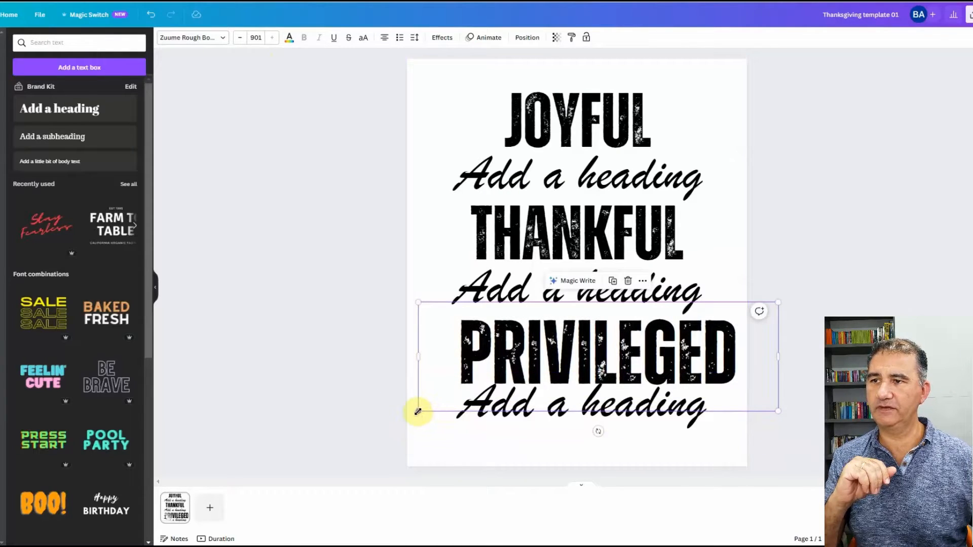
pyautogui.moveTo(417, 409); pyautogui.dragTo(367, 416)
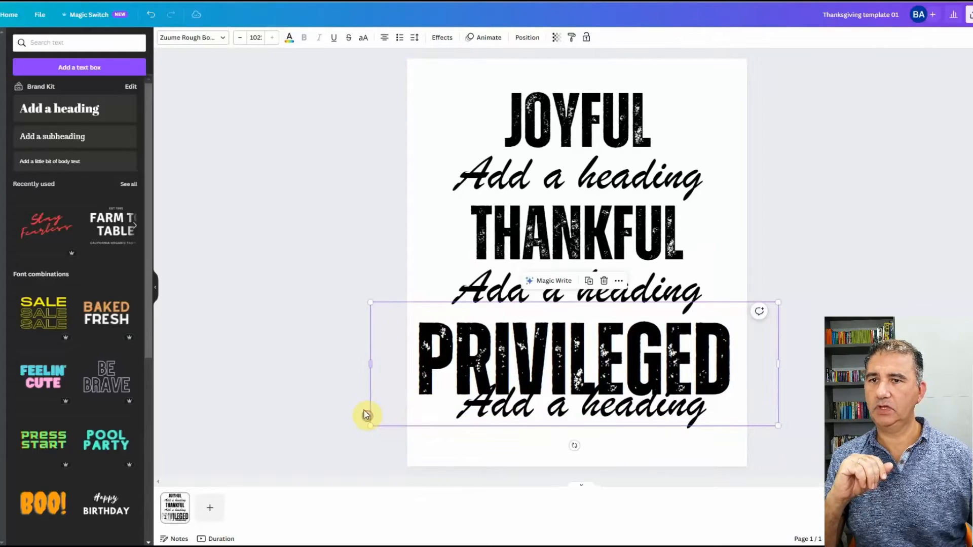
pyautogui.moveTo(778, 364); pyautogui.dragTo(749, 359)
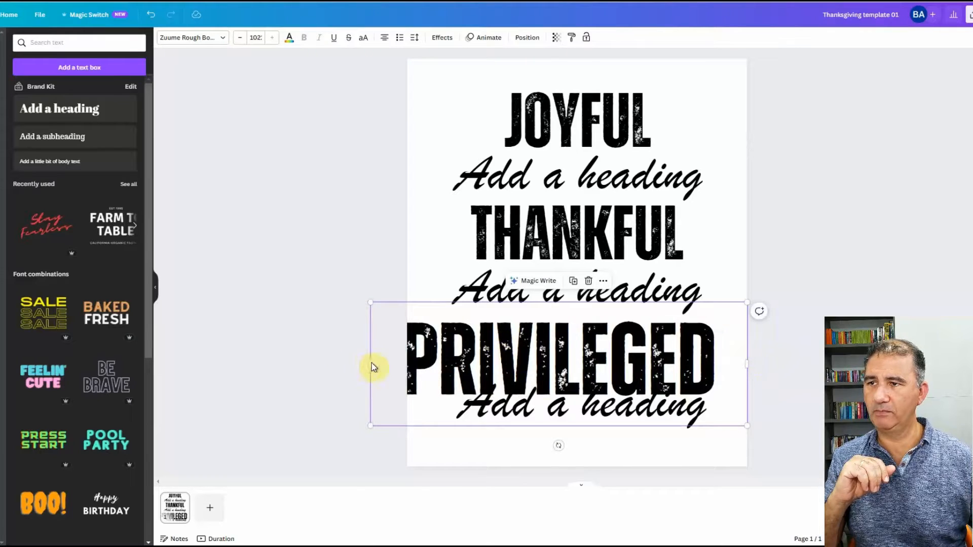
pyautogui.moveTo(370, 362); pyautogui.dragTo(407, 363)
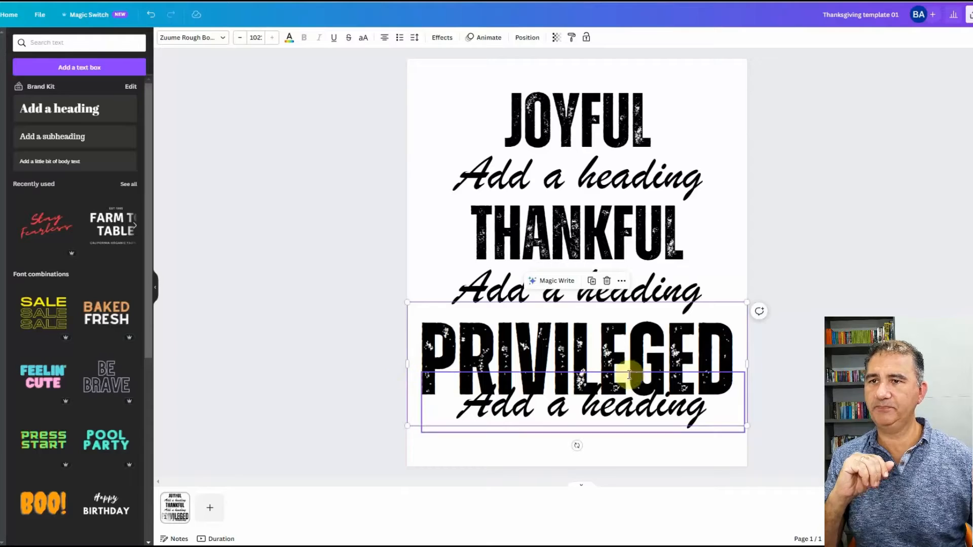
pyautogui.click(384, 37)
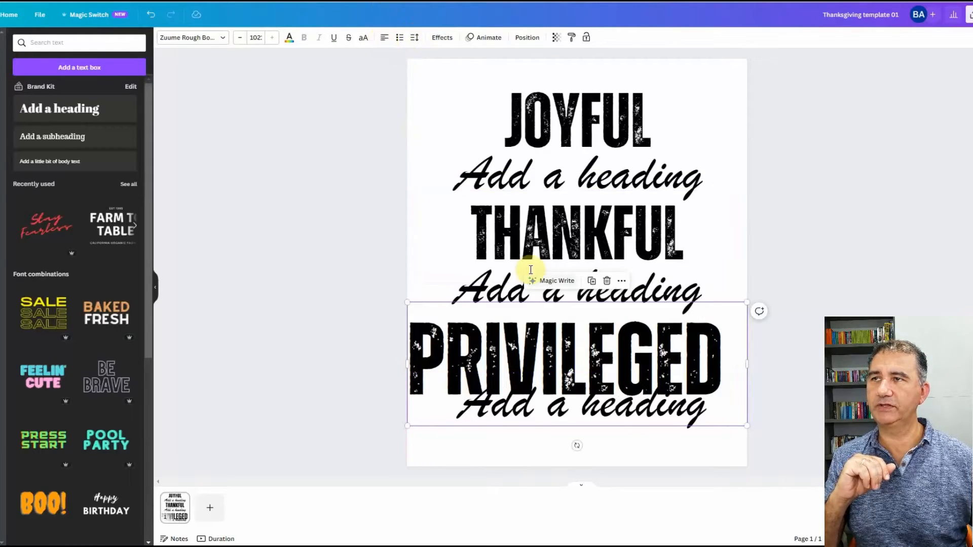
pyautogui.click(385, 38)
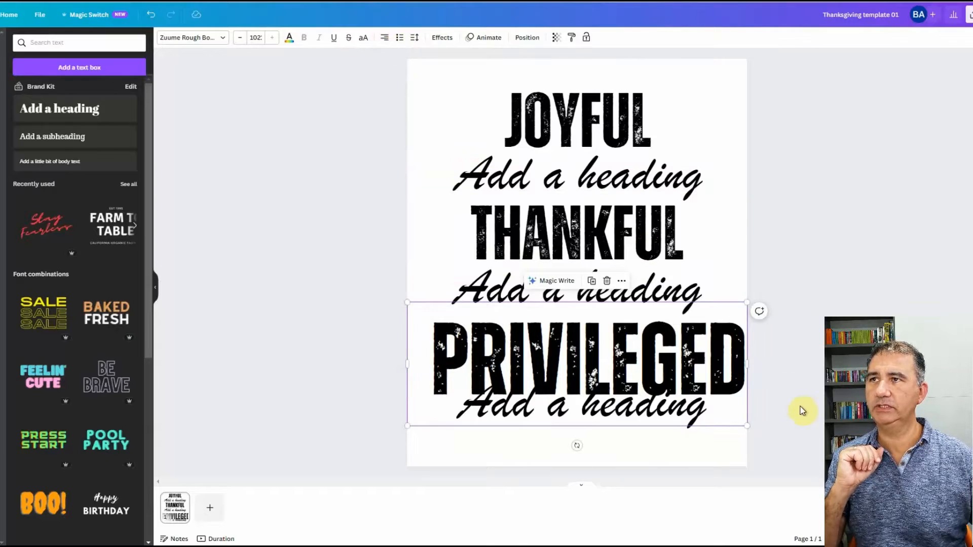
pyautogui.click(388, 39)
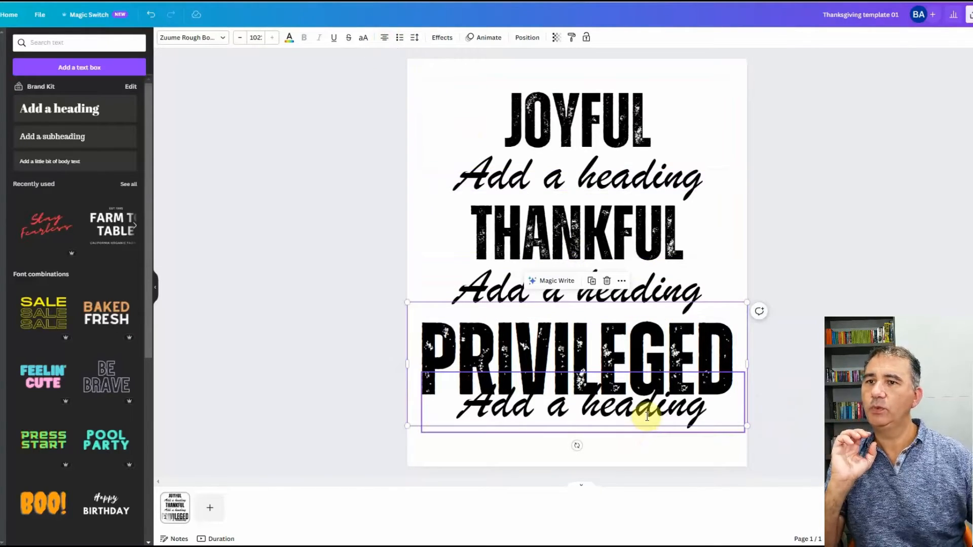
pyautogui.click(661, 349)
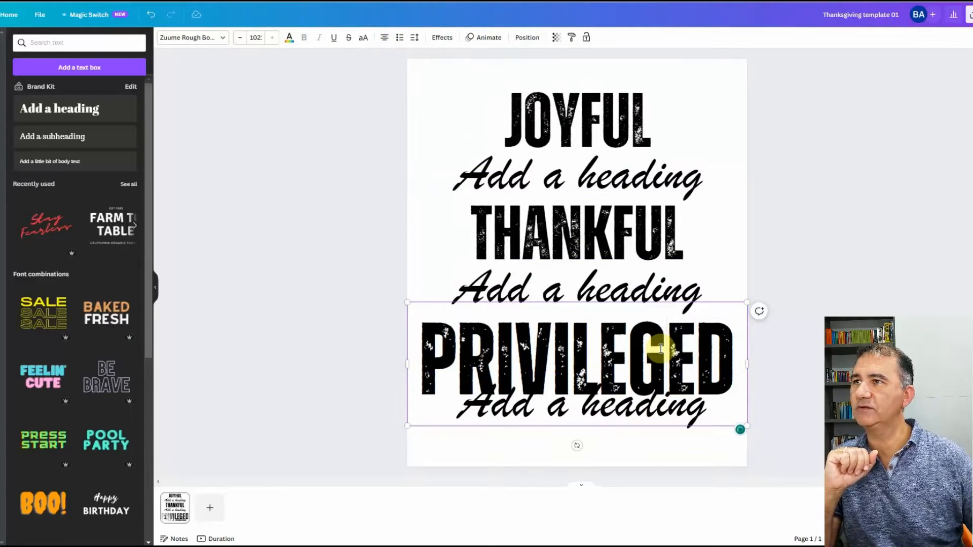
# Step: Enlarge the THANKFUL heading until its letters nearly span the page like PRIVILEGED, and fit its text box to the page's full width
pyautogui.click(256, 38)
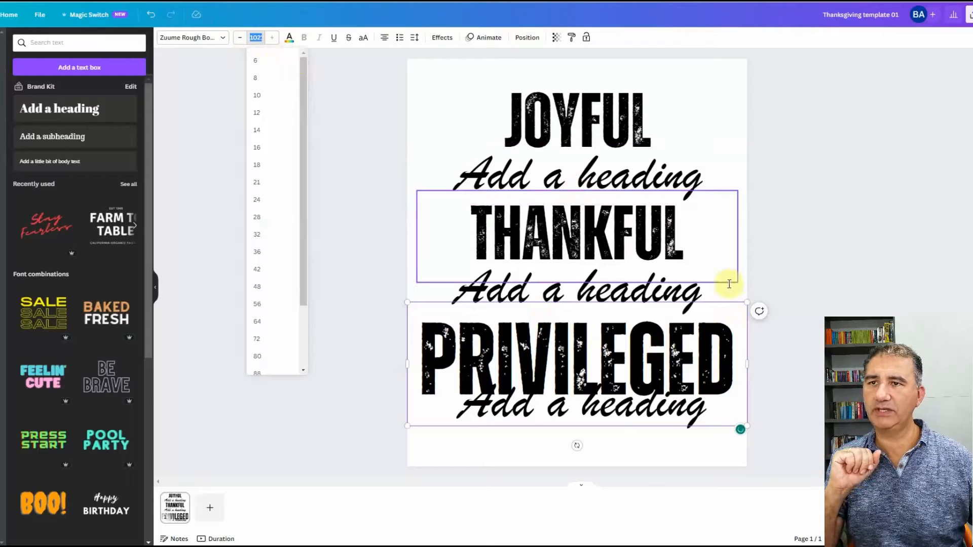
pyautogui.click(659, 241)
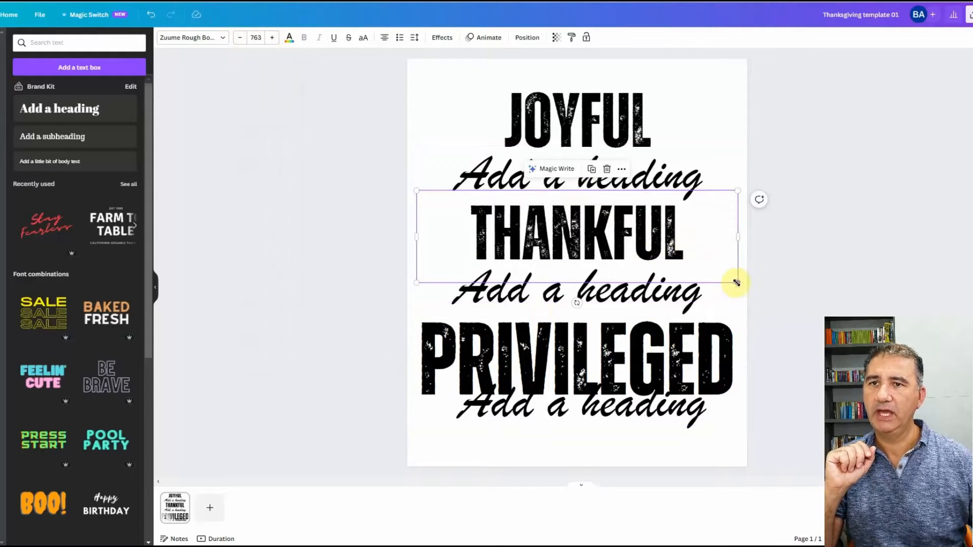
pyautogui.moveTo(738, 282); pyautogui.dragTo(795, 318)
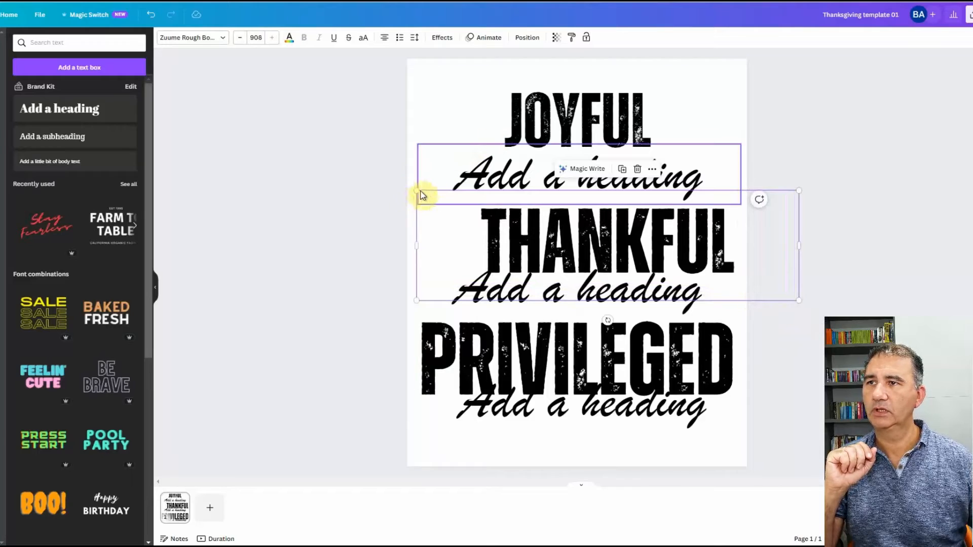
pyautogui.moveTo(416, 190); pyautogui.dragTo(345, 167)
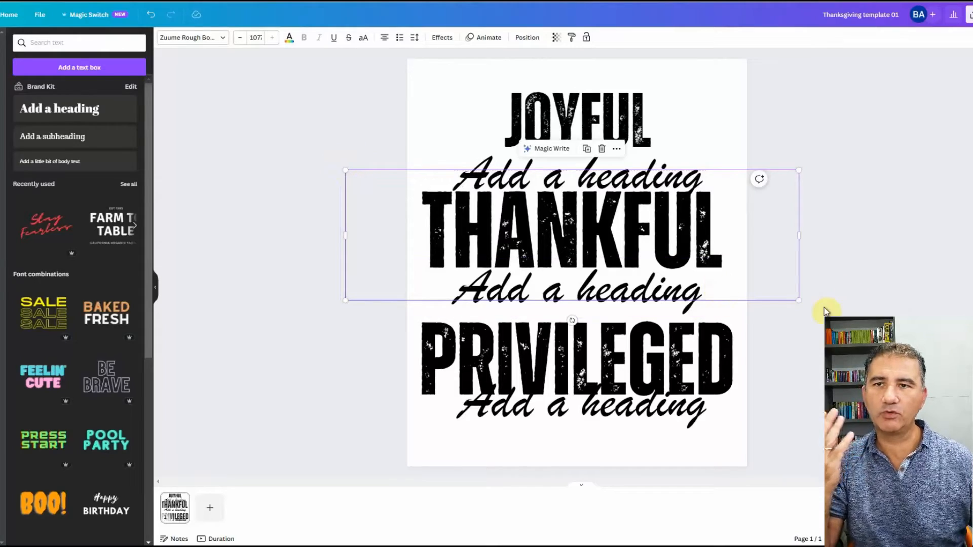
pyautogui.moveTo(797, 301); pyautogui.dragTo(813, 314)
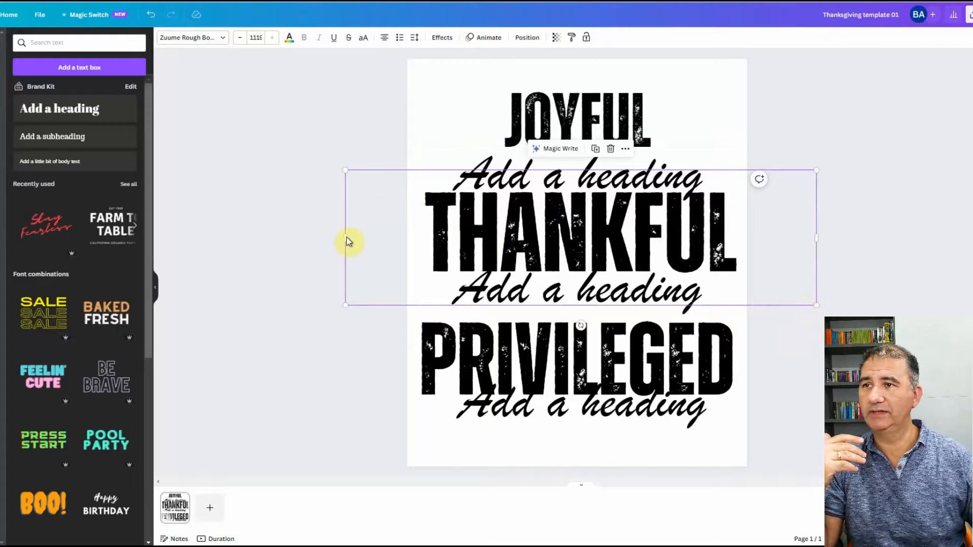
pyautogui.moveTo(344, 235); pyautogui.dragTo(404, 234)
pyautogui.moveTo(816, 238); pyautogui.dragTo(748, 231)
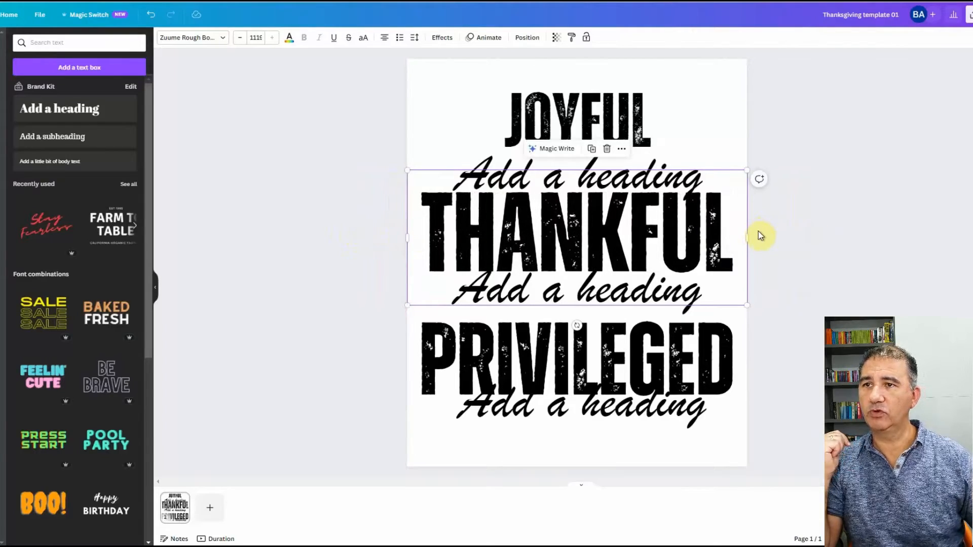
# Step: Enlarge the JOYFUL heading to font size 1111, overlaying it on THANKFUL to match the letter height
pyautogui.click(601, 127)
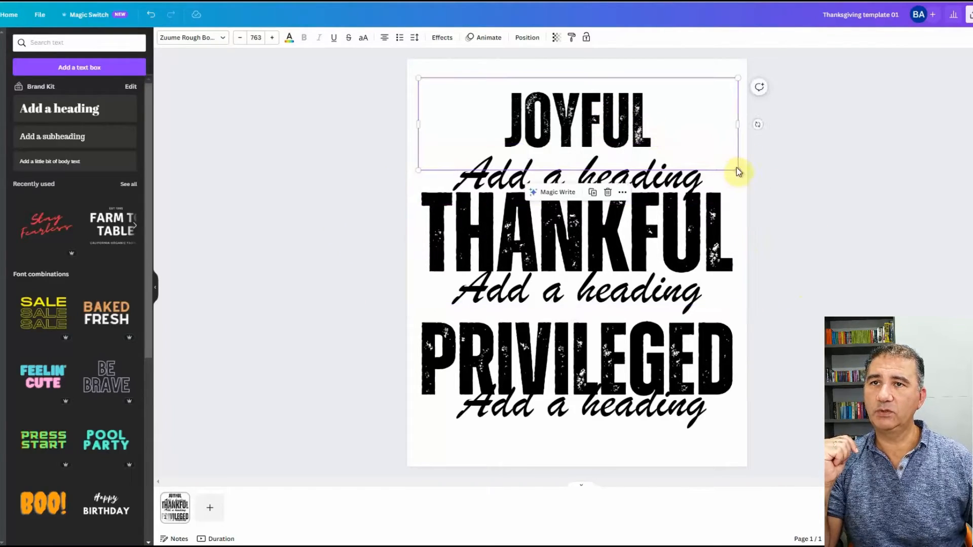
pyautogui.moveTo(737, 171); pyautogui.dragTo(846, 227)
pyautogui.moveTo(419, 78); pyautogui.dragTo(299, 48)
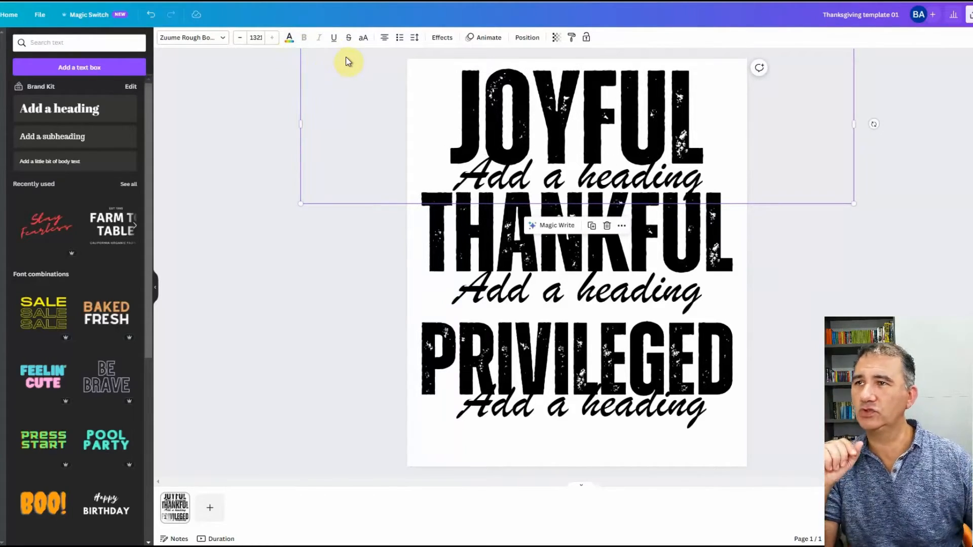
pyautogui.moveTo(853, 204); pyautogui.dragTo(813, 181)
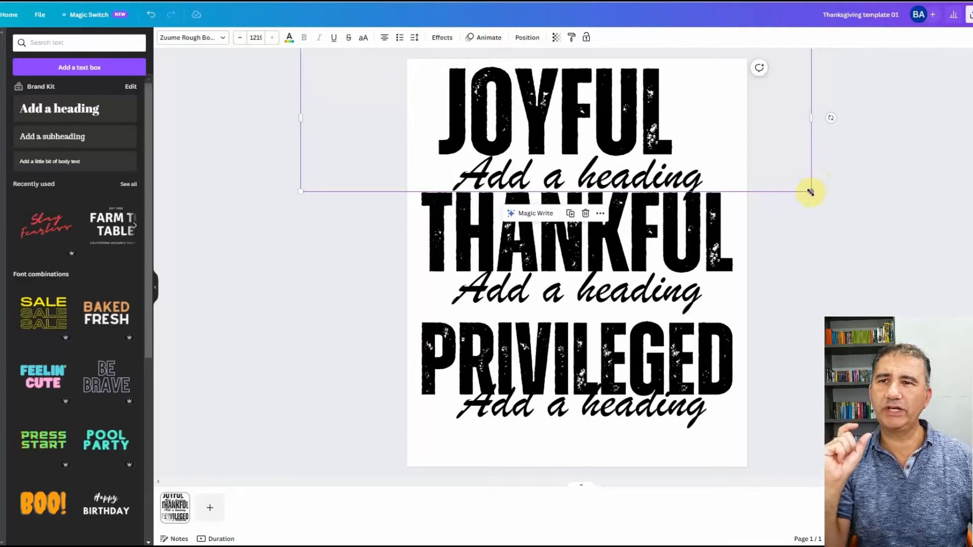
pyautogui.moveTo(569, 87); pyautogui.dragTo(544, 212)
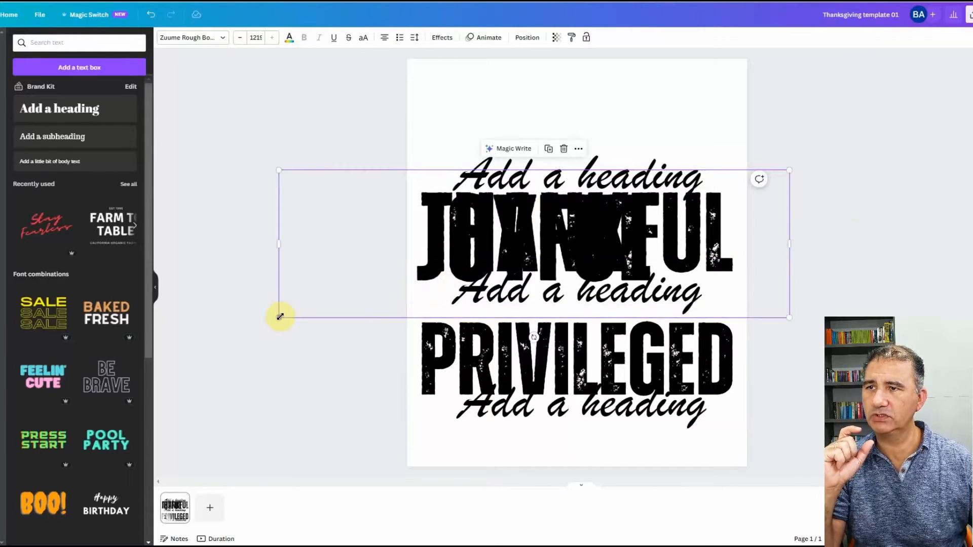
pyautogui.moveTo(280, 316); pyautogui.dragTo(325, 302)
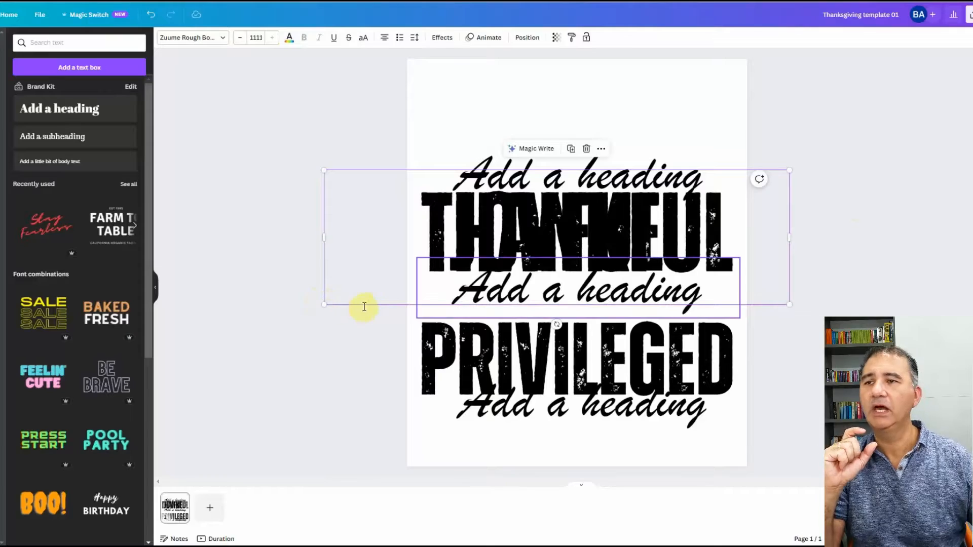
pyautogui.click(892, 223)
# Step: Separate the overlapping headings by moving THANKFUL down over PRIVILEGED and returning JOYFUL to the top of the page
pyautogui.moveTo(610, 303); pyautogui.dragTo(625, 126)
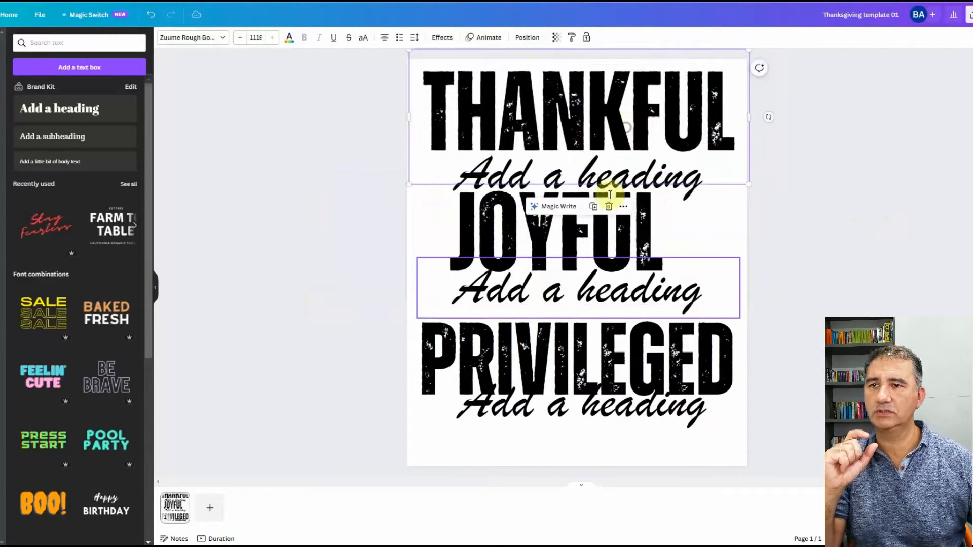
pyautogui.hotkey('ctrl', 'z')
pyautogui.moveTo(630, 217); pyautogui.dragTo(628, 278)
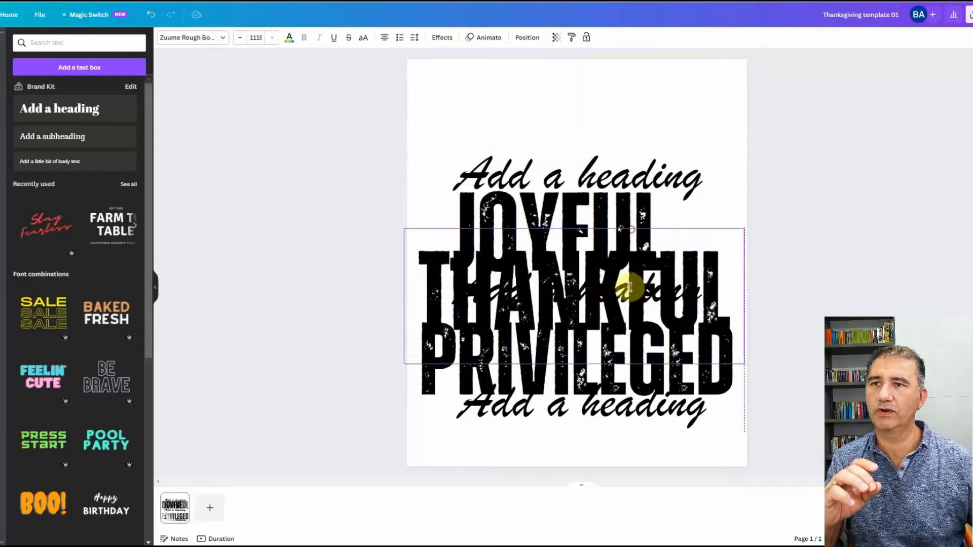
pyautogui.moveTo(647, 212); pyautogui.dragTo(668, 96)
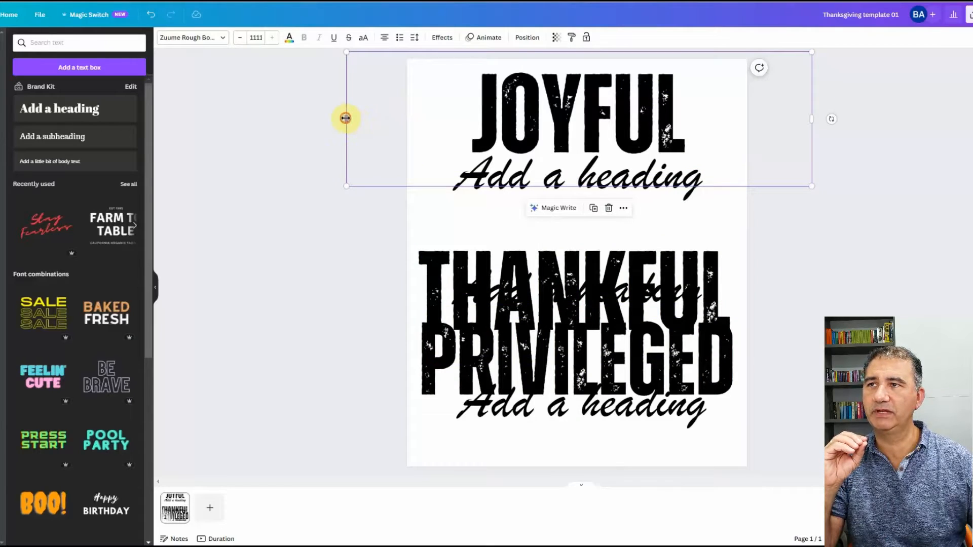
# Step: Fit the JOYFUL text box to the page's full width so the word sits centred
pyautogui.moveTo(345, 118); pyautogui.dragTo(406, 118)
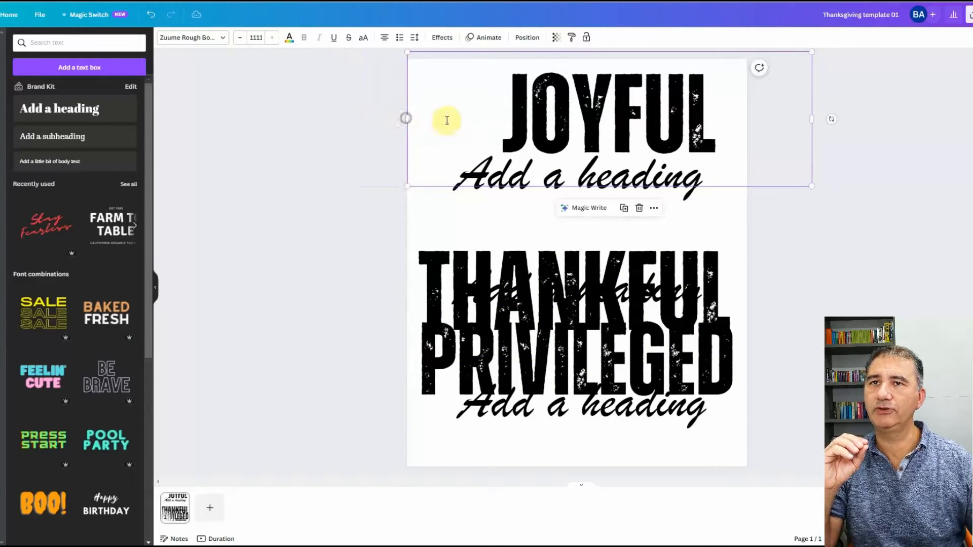
pyautogui.moveTo(809, 118); pyautogui.dragTo(747, 120)
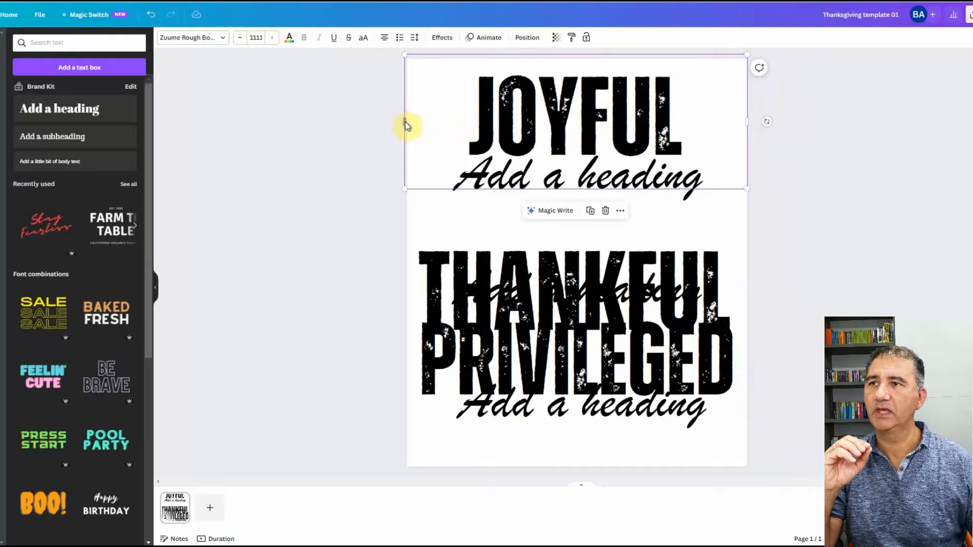
pyautogui.moveTo(406, 125); pyautogui.dragTo(407, 121)
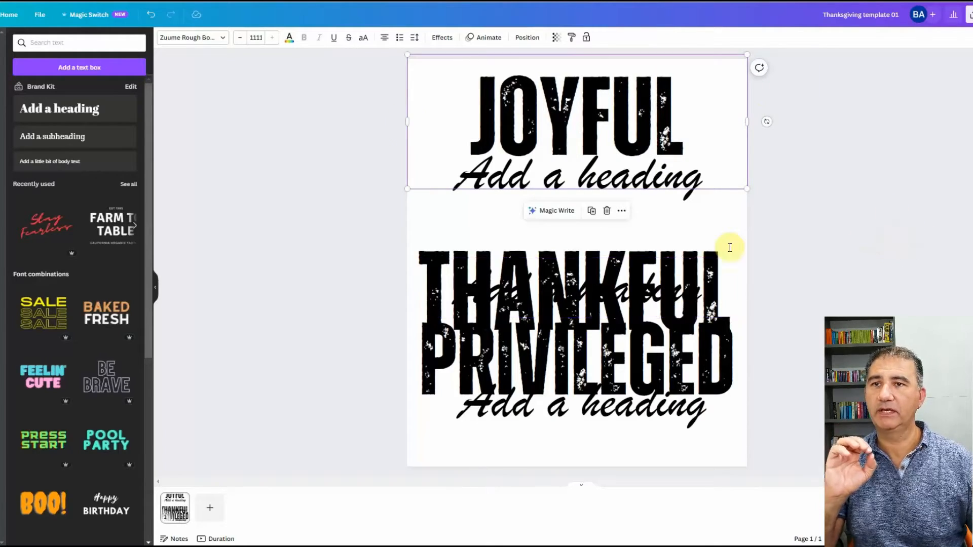
# Step: Move THANKFUL back up between the first and second script headings, aligned with the page edges
pyautogui.click(688, 258)
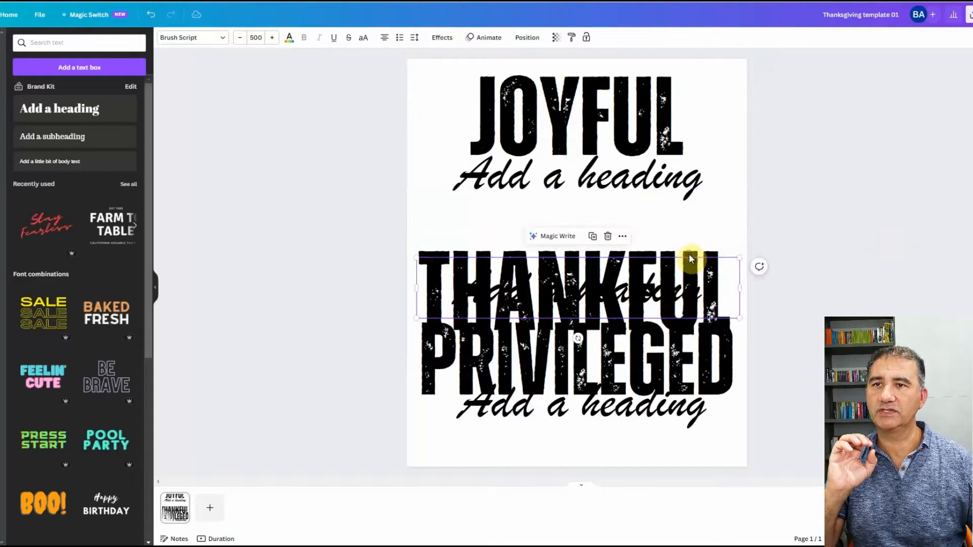
pyautogui.moveTo(689, 257); pyautogui.dragTo(694, 196)
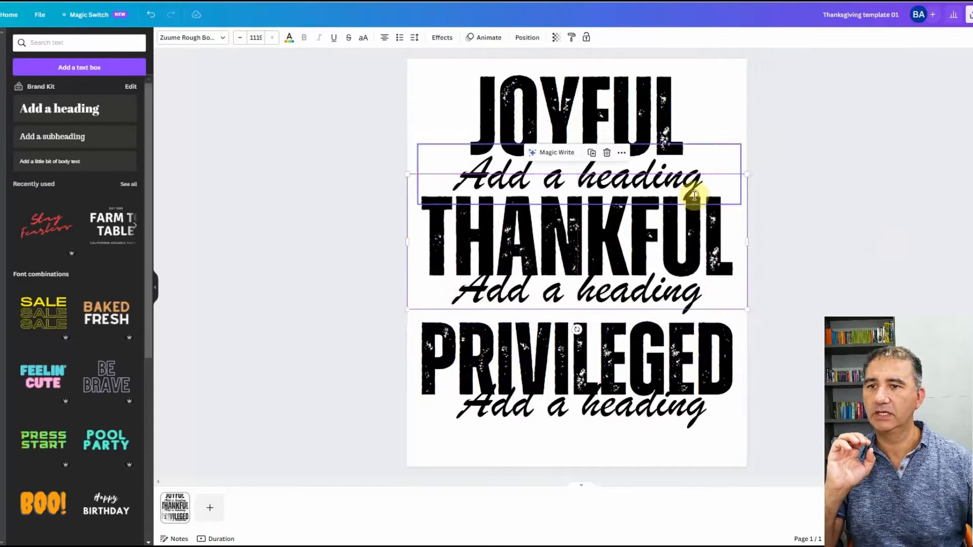
# Step: Lower the last script heading clear of PRIVILEGED and fit its text box to the page's full width
pyautogui.moveTo(664, 406)
pyautogui.mouseDown()
pyautogui.moveTo(656, 406)
pyautogui.moveTo(661, 439)
pyautogui.mouseUp()
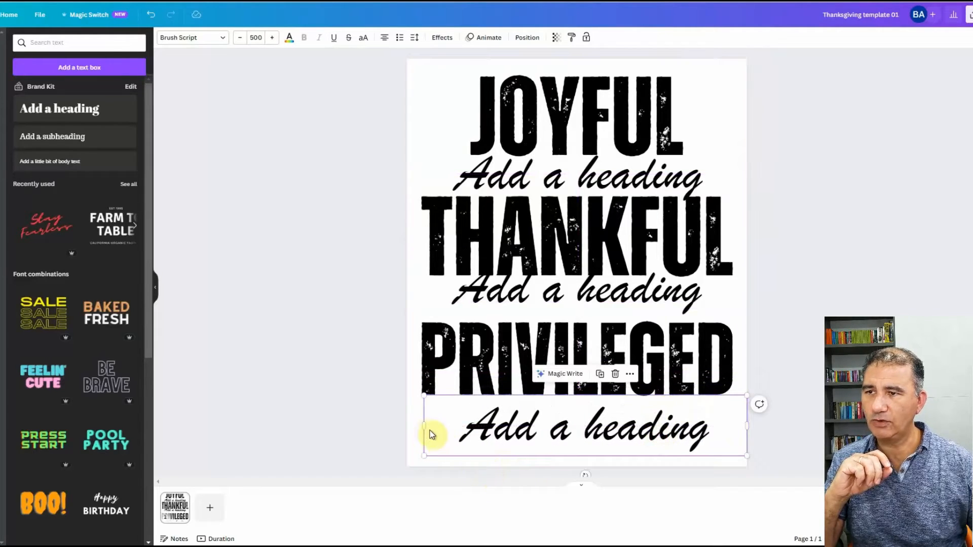
pyautogui.moveTo(423, 426); pyautogui.dragTo(407, 426)
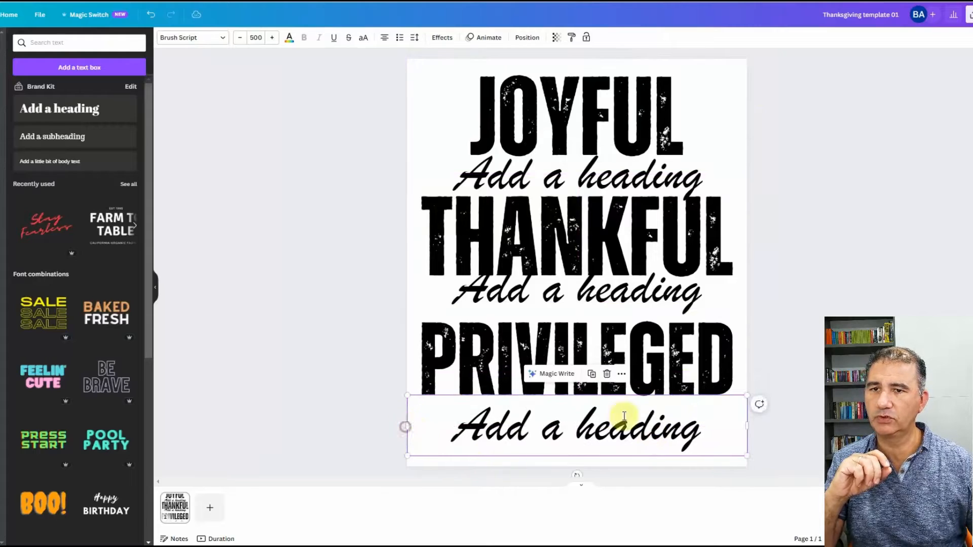
pyautogui.hotkey('ctrl', 'a')
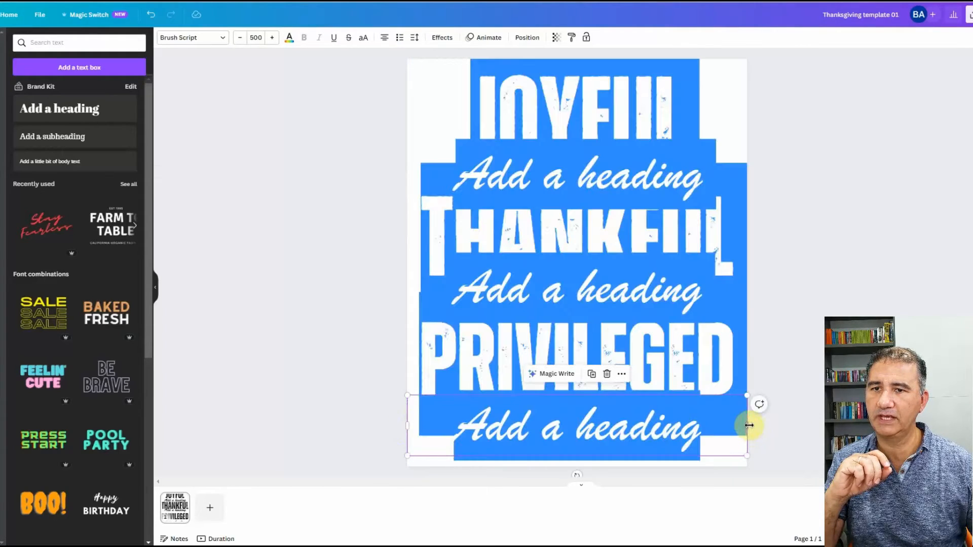
pyautogui.click(816, 446)
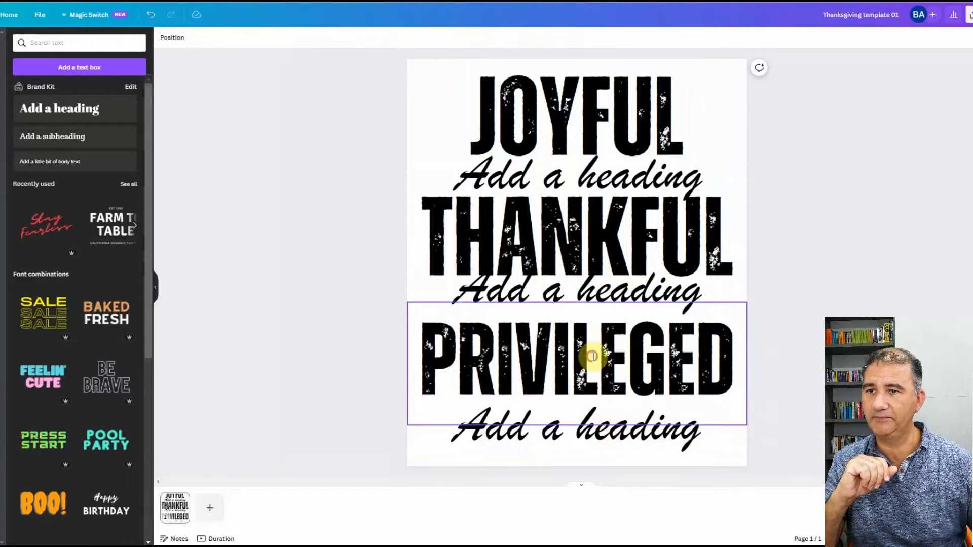
# Step: Lower PRIVILEGED slightly and place the second script heading in the gap above it, with its text box fitted to the page's full width
pyautogui.moveTo(591, 355); pyautogui.dragTo(593, 361)
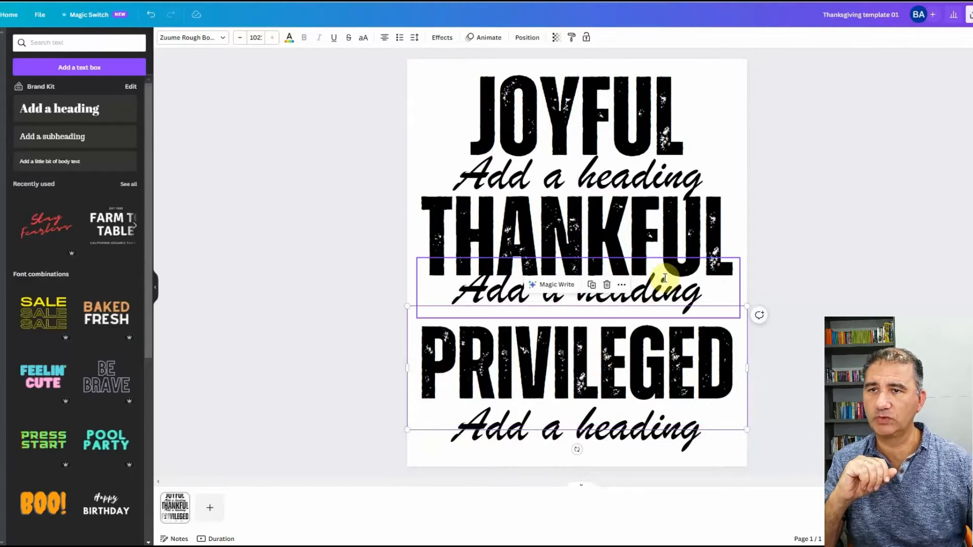
pyautogui.moveTo(671, 290); pyautogui.dragTo(664, 298)
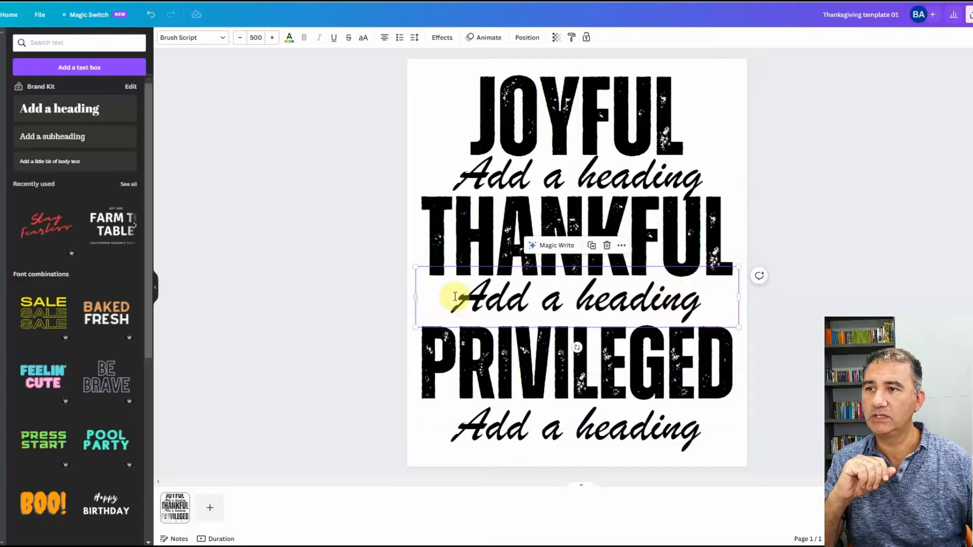
pyautogui.moveTo(415, 299); pyautogui.dragTo(407, 298)
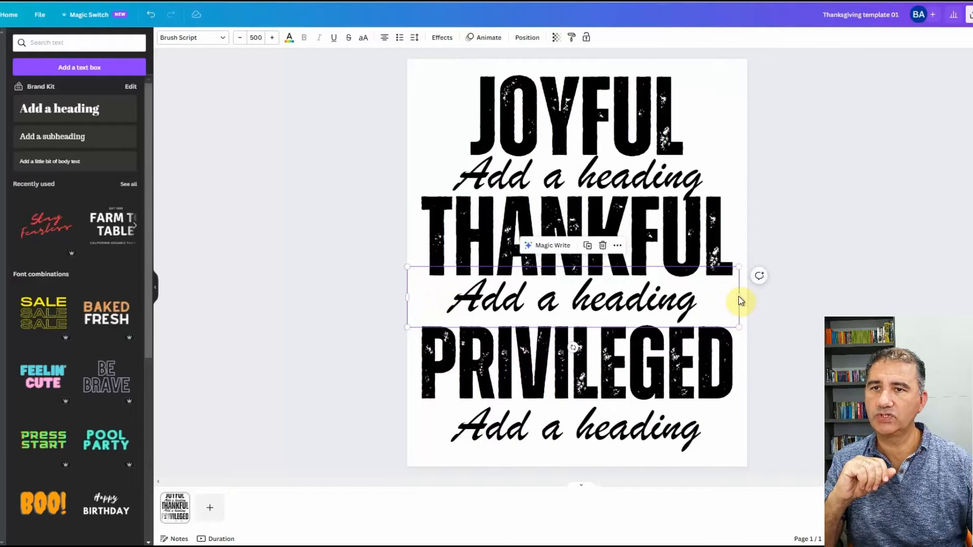
pyautogui.moveTo(741, 301); pyautogui.dragTo(748, 298)
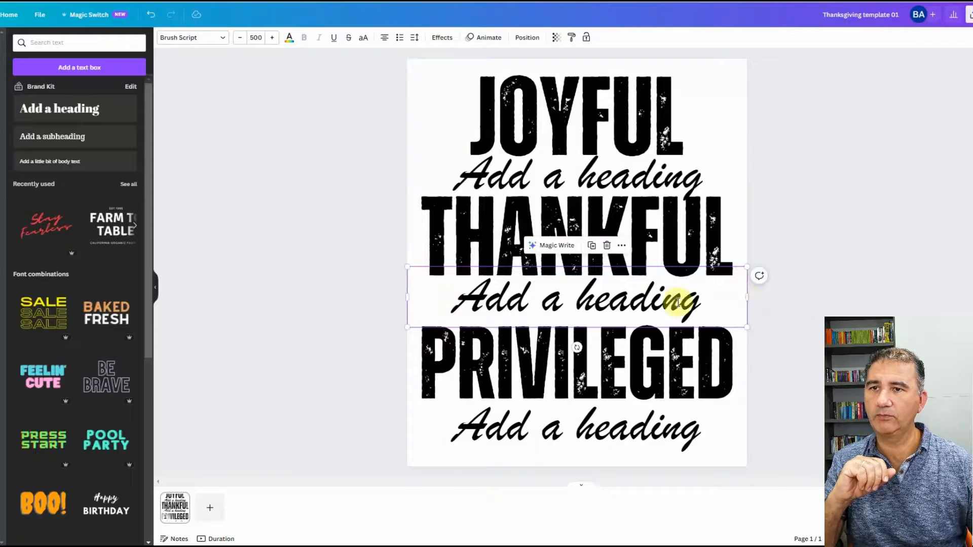
pyautogui.click(735, 136)
pyautogui.moveTo(607, 296); pyautogui.dragTo(606, 304)
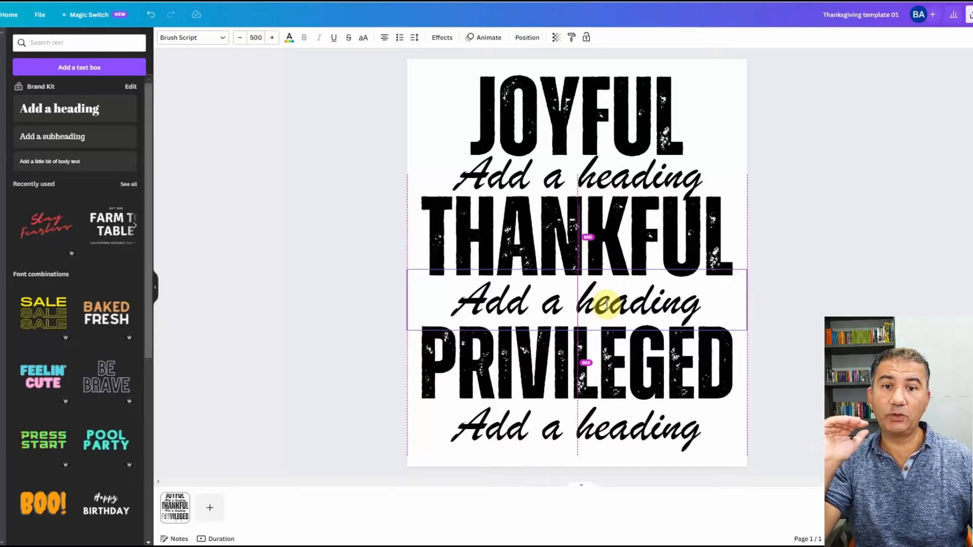
pyautogui.moveTo(607, 304); pyautogui.dragTo(607, 305)
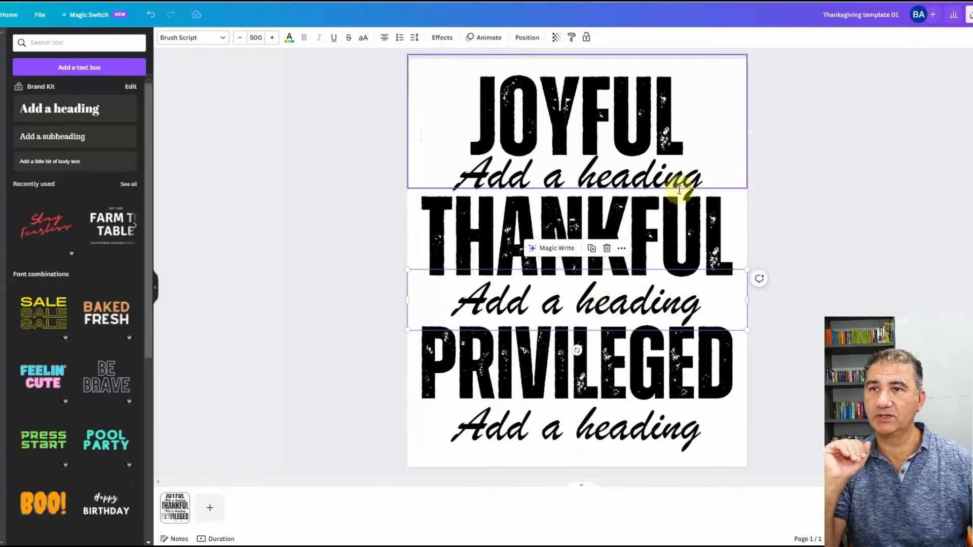
# Step: Raise the JOYFUL heading slightly to open space above the first script heading, keeping it centred on the page
pyautogui.click(627, 114)
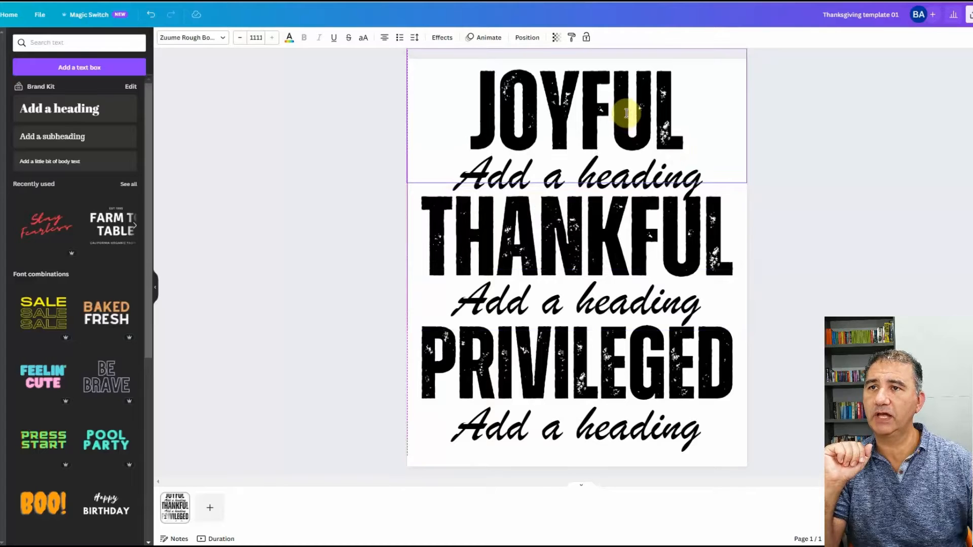
pyautogui.press('Down')
pyautogui.press('Down')
pyautogui.press('Down')
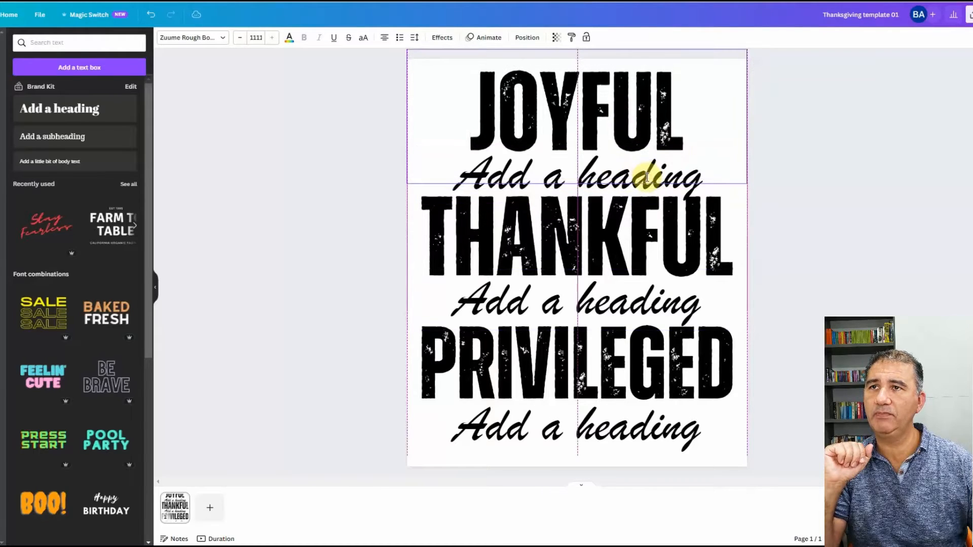
# Step: Centre the first script heading horizontally on the page and raise it slightly between JOYFUL and THANKFUL
pyautogui.moveTo(648, 177); pyautogui.dragTo(664, 174)
pyautogui.click(830, 190)
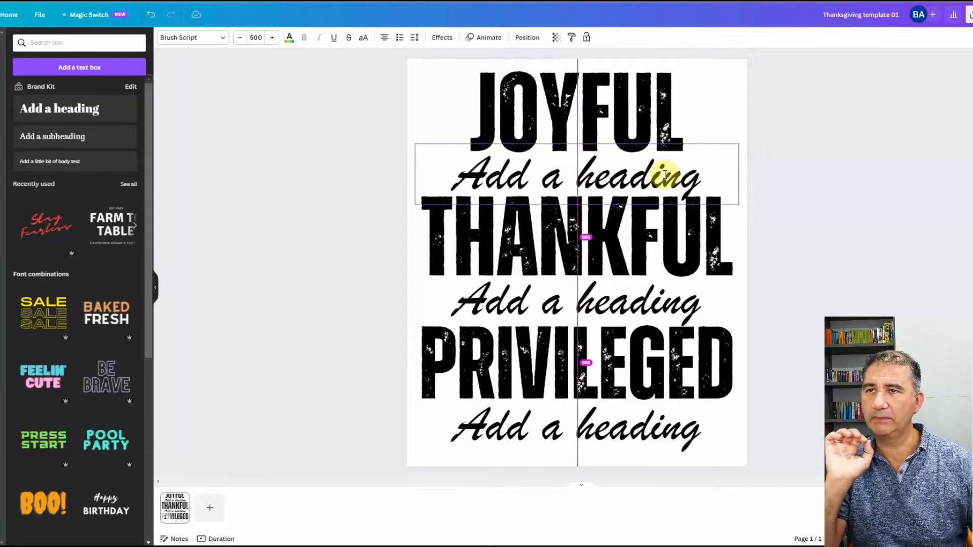
pyautogui.moveTo(665, 175); pyautogui.dragTo(665, 174)
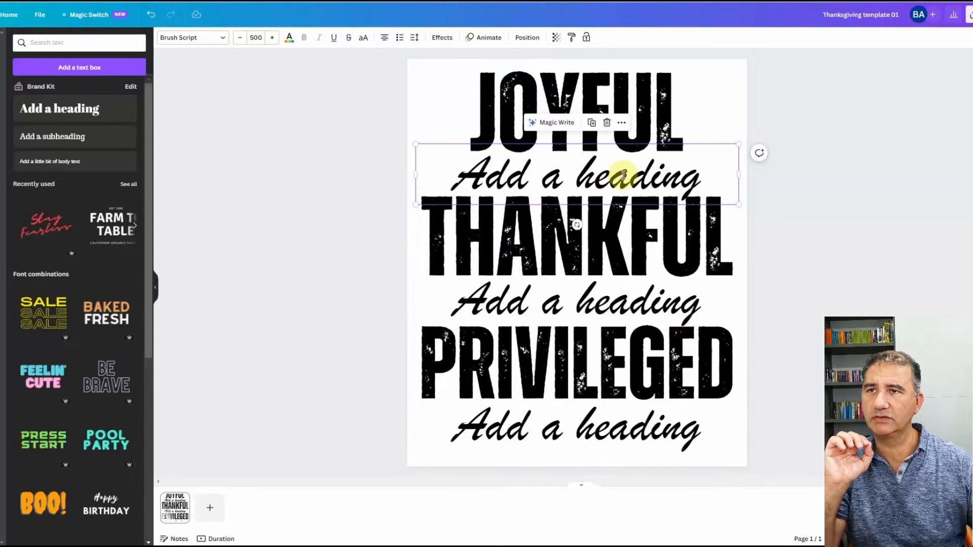
pyautogui.moveTo(617, 173); pyautogui.dragTo(618, 173)
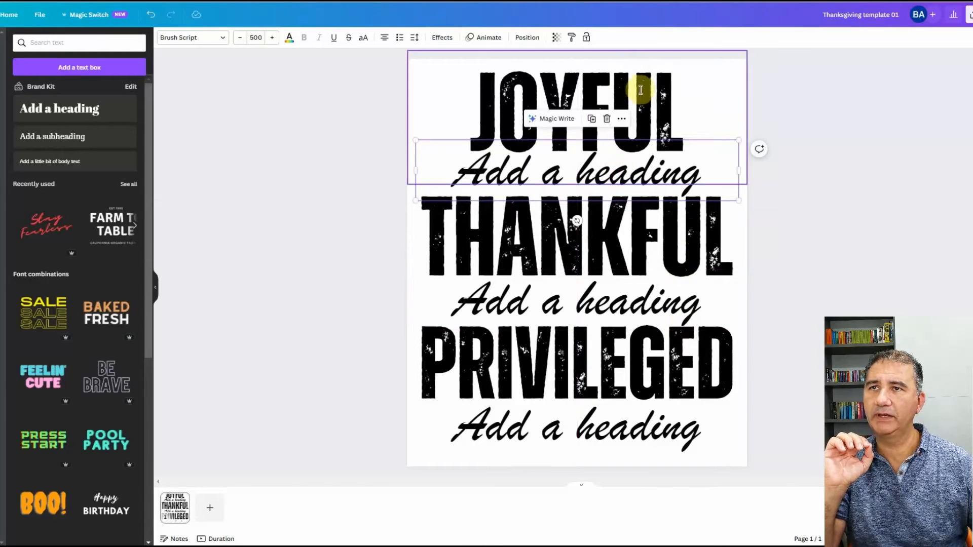
# Step: Nudge JOYFUL slightly up and THANKFUL slightly down to widen the space around the first script heading
pyautogui.click(641, 85)
pyautogui.click(641, 238)
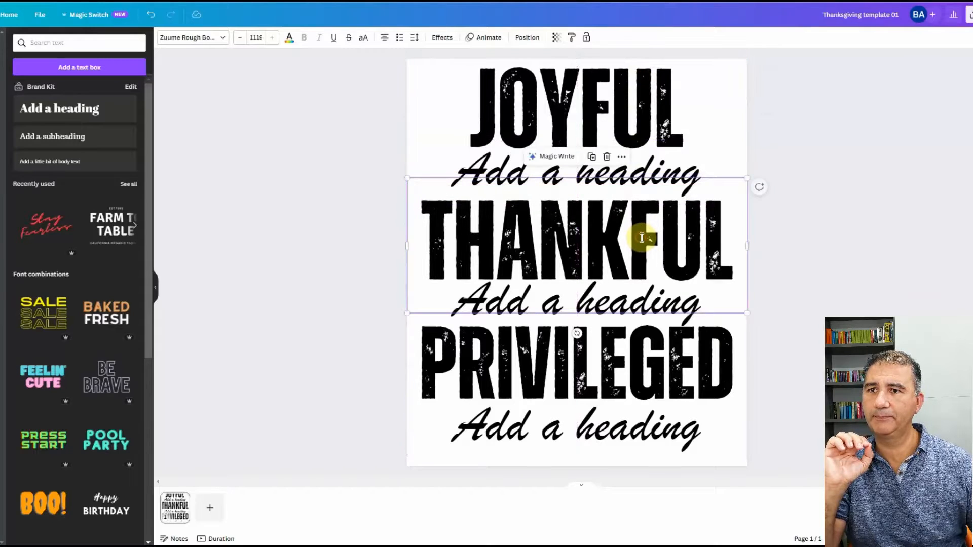
# Step: Nudge the third script heading, PRIVILEGED and the second script heading slightly down, keeping each centred on the page
pyautogui.moveTo(571, 418); pyautogui.dragTo(567, 433)
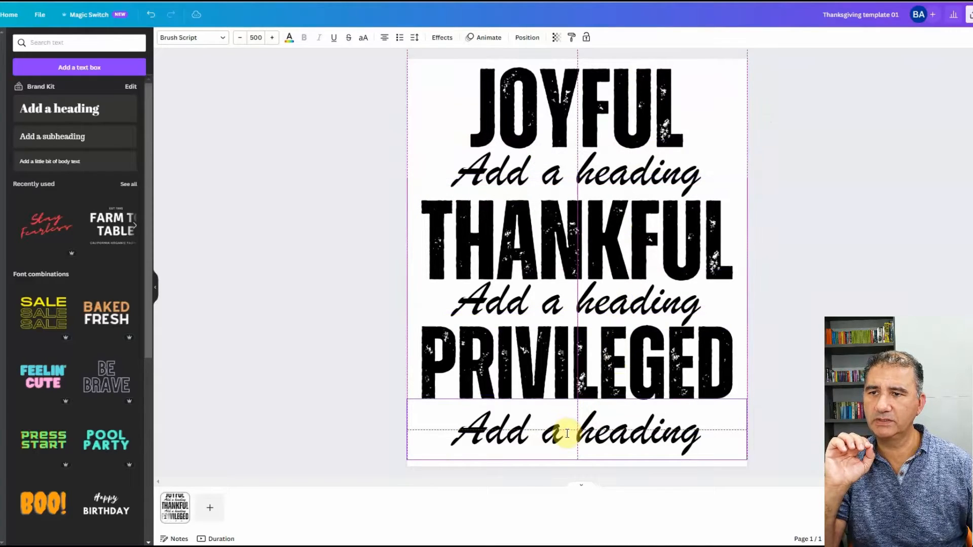
pyautogui.click(595, 354)
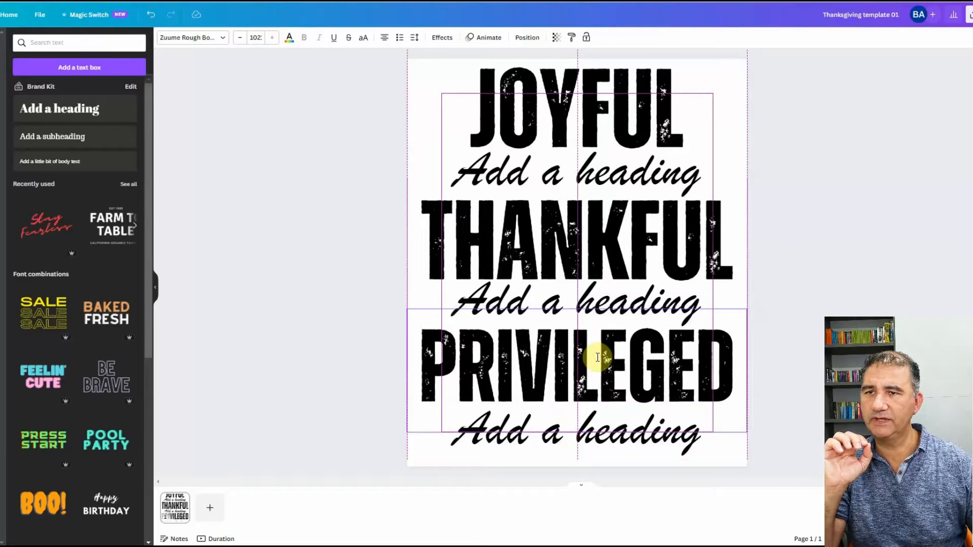
pyautogui.click(647, 303)
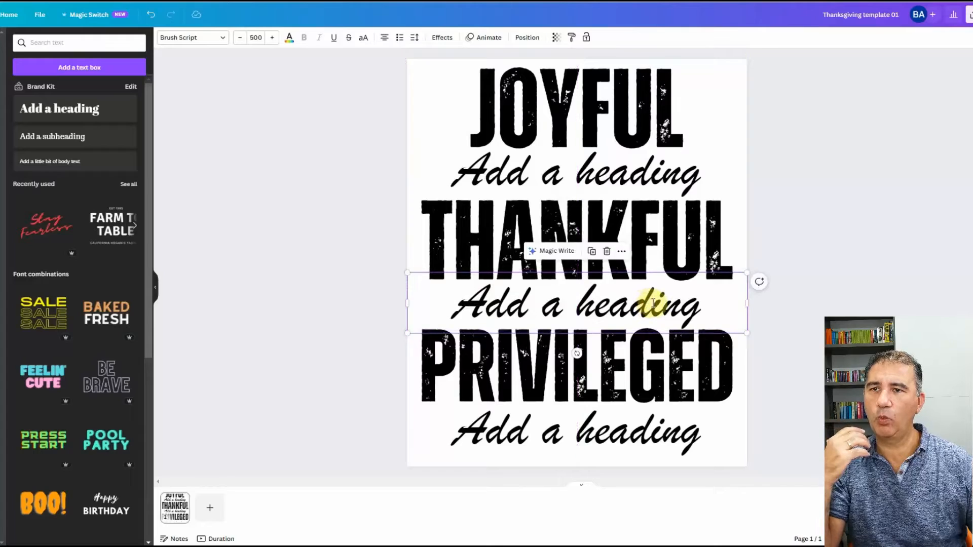
pyautogui.click(827, 297)
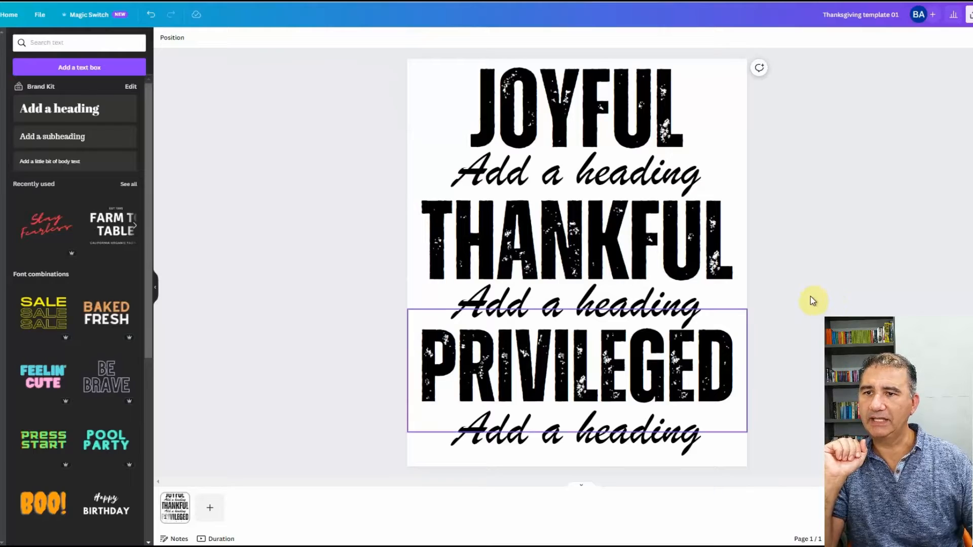
# Step: Lower the bottom script heading and PRIVILEGED a little further to even out the gaps between the lines
pyautogui.moveTo(612, 442); pyautogui.dragTo(612, 444)
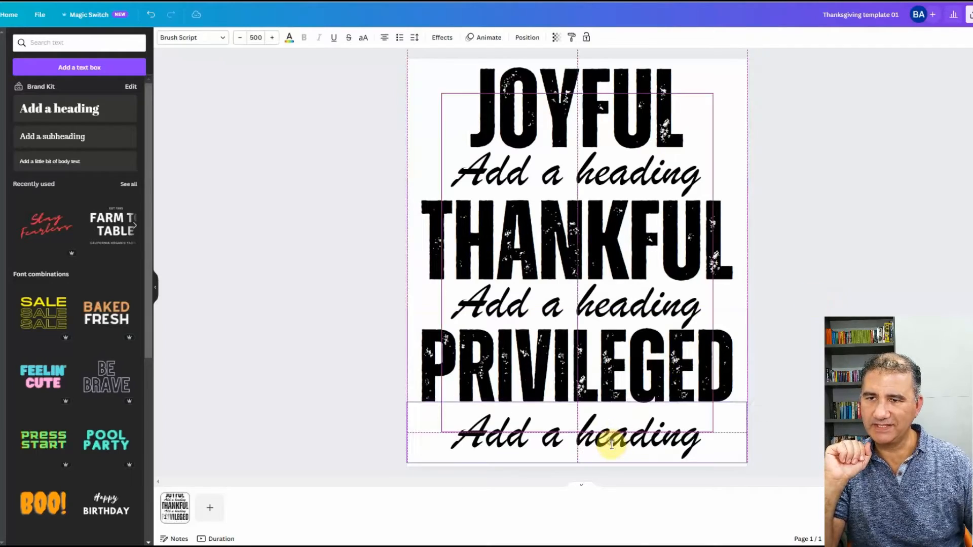
pyautogui.click(640, 368)
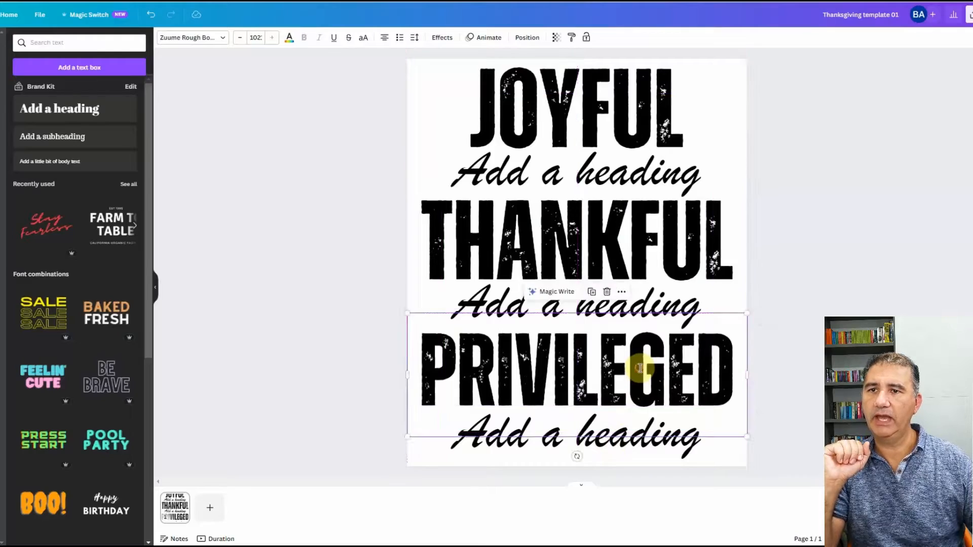
pyautogui.click(820, 342)
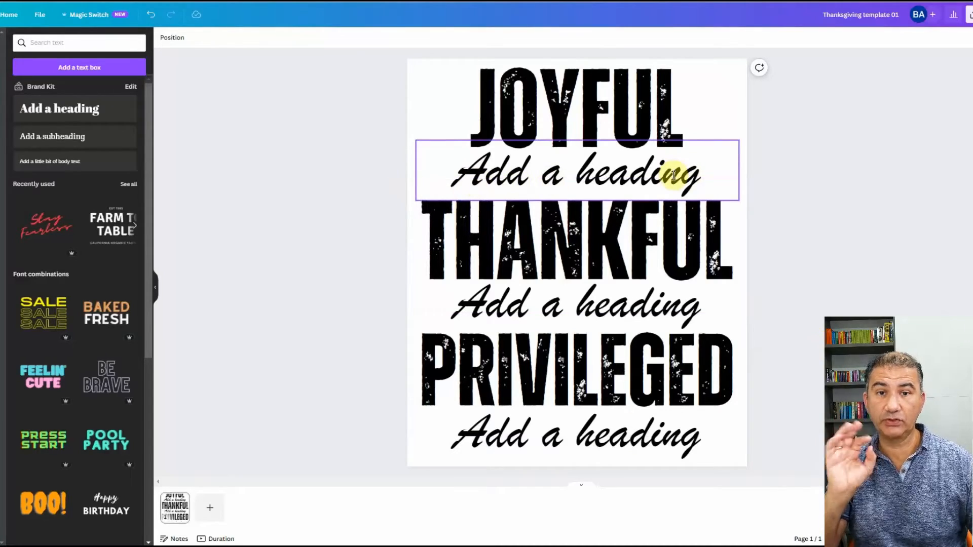
# Step: Replace the text of all three script placeholder headings with "teacher" in lowercase
pyautogui.doubleClick(624, 178)
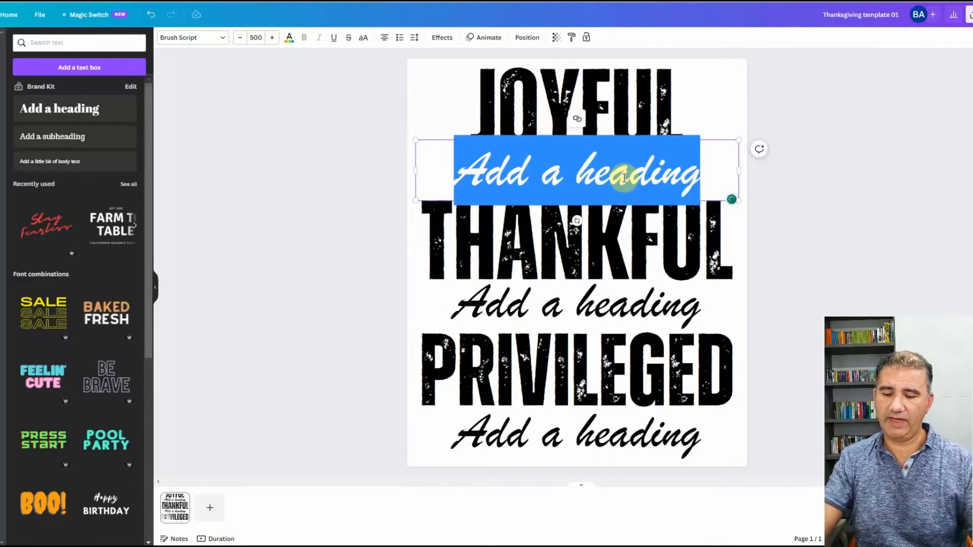
pyautogui.write('tea')
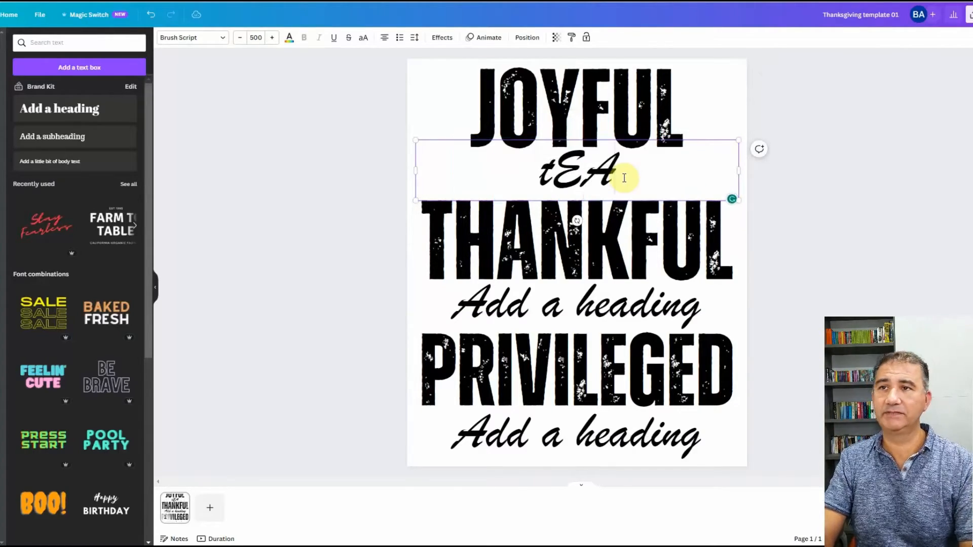
pyautogui.press('BackSpace')
pyautogui.press('BackSpace')
pyautogui.press('BackSpace')
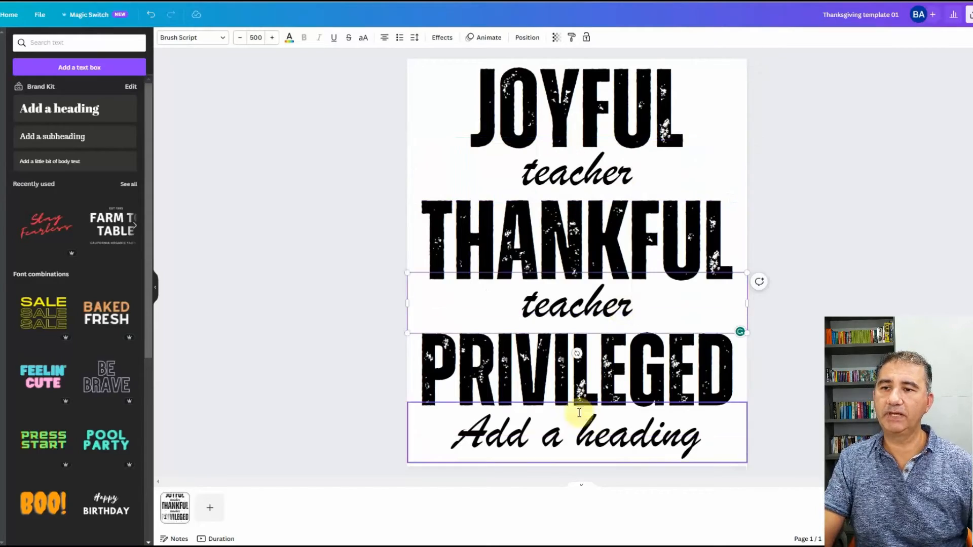
pyautogui.click(589, 431)
pyautogui.click(588, 432)
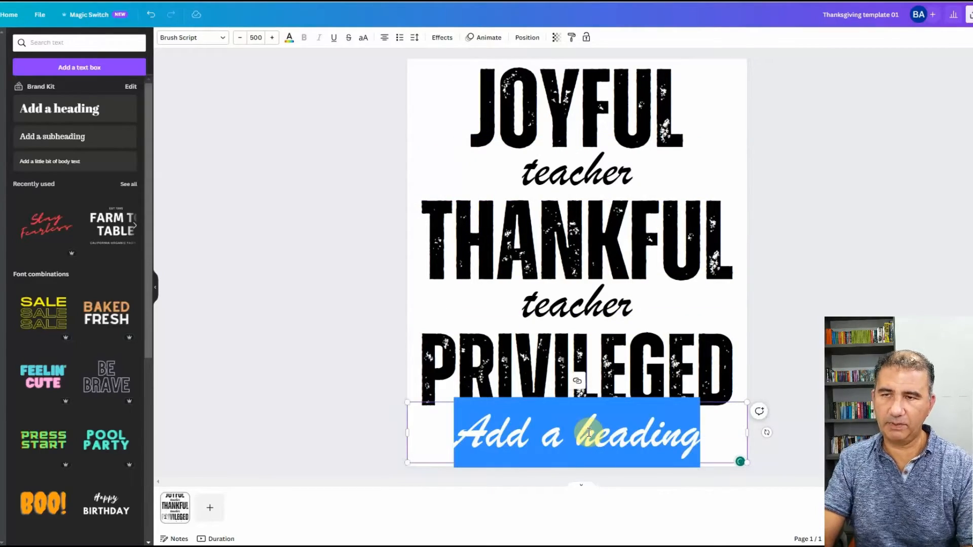
pyautogui.write('teacher')
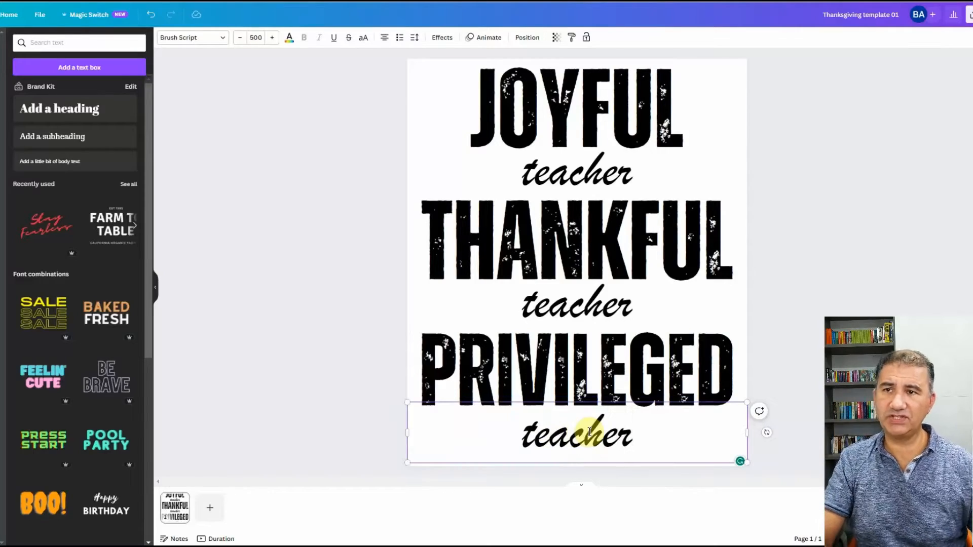
pyautogui.click(872, 306)
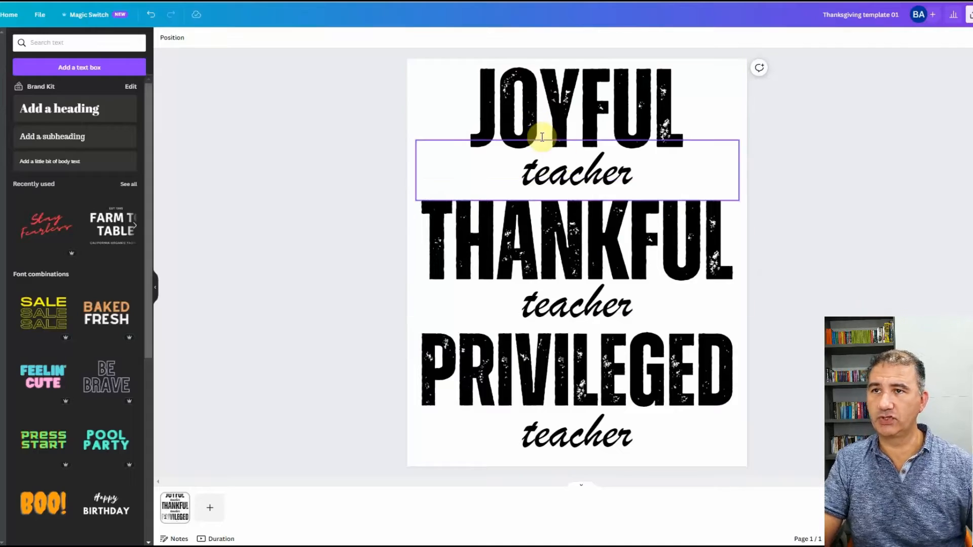
# Step: Set the font size of the "teacher" line under JOYFUL to 600
pyautogui.click(578, 173)
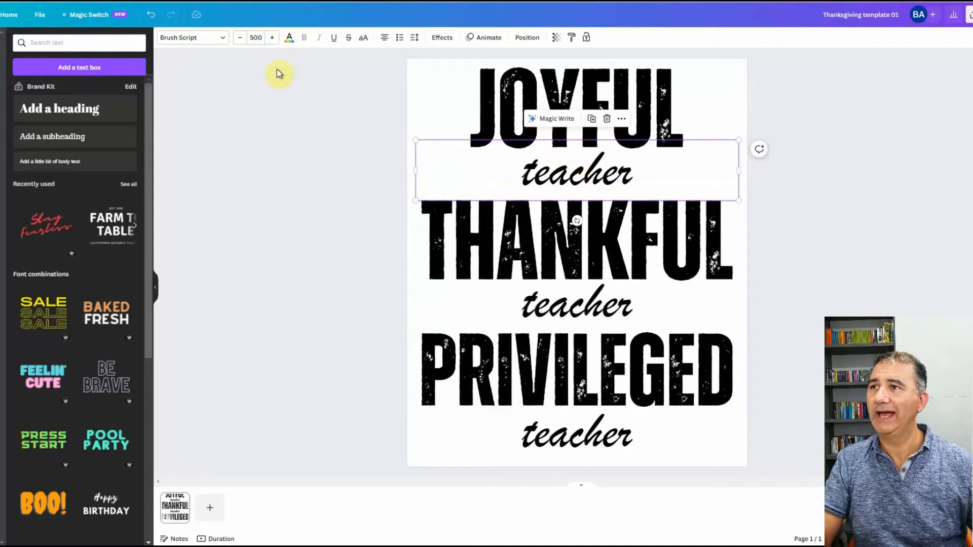
pyautogui.click(264, 40)
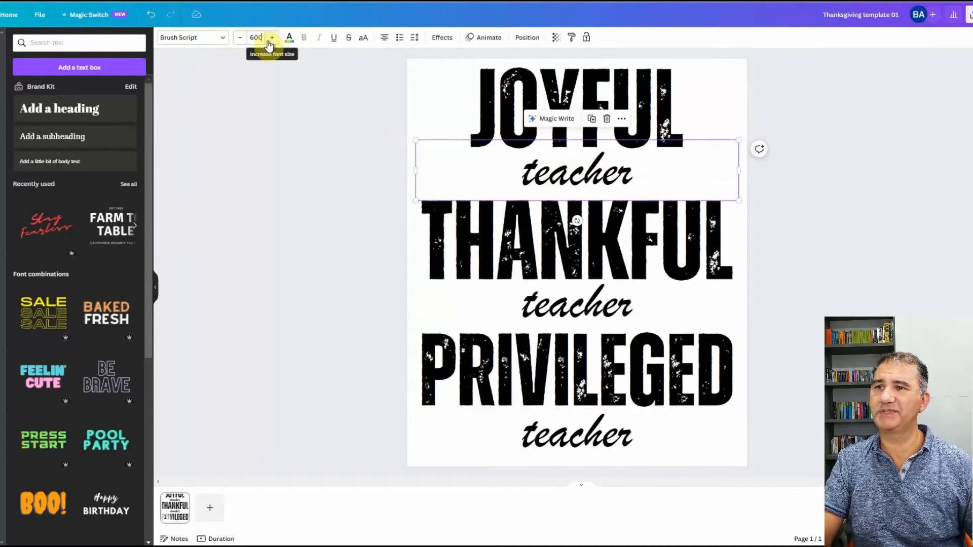
pyautogui.press('Return')
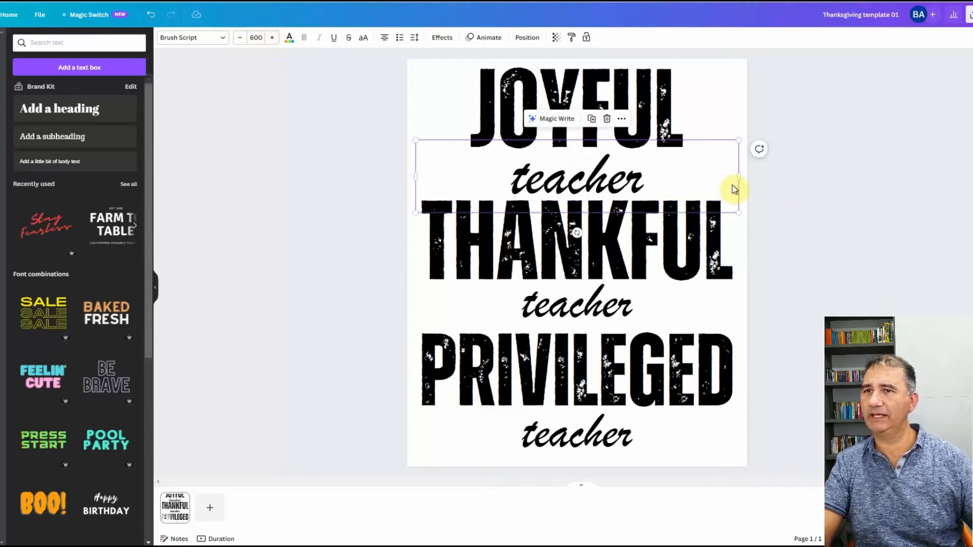
# Step: Widen the first "teacher" text box to the page's full width and raise it slightly, centred between JOYFUL and THANKFUL
pyautogui.click(811, 210)
pyautogui.click(608, 179)
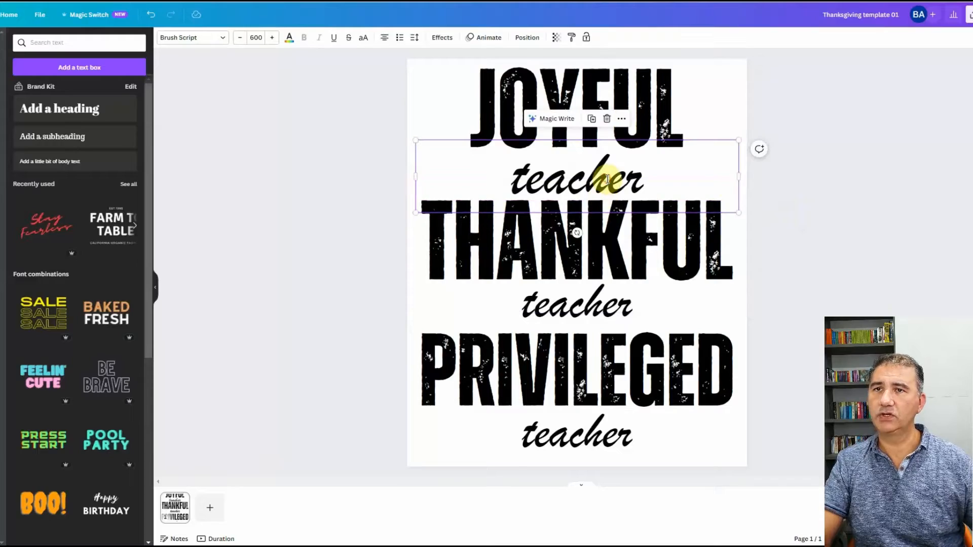
pyautogui.moveTo(740, 175); pyautogui.dragTo(748, 176)
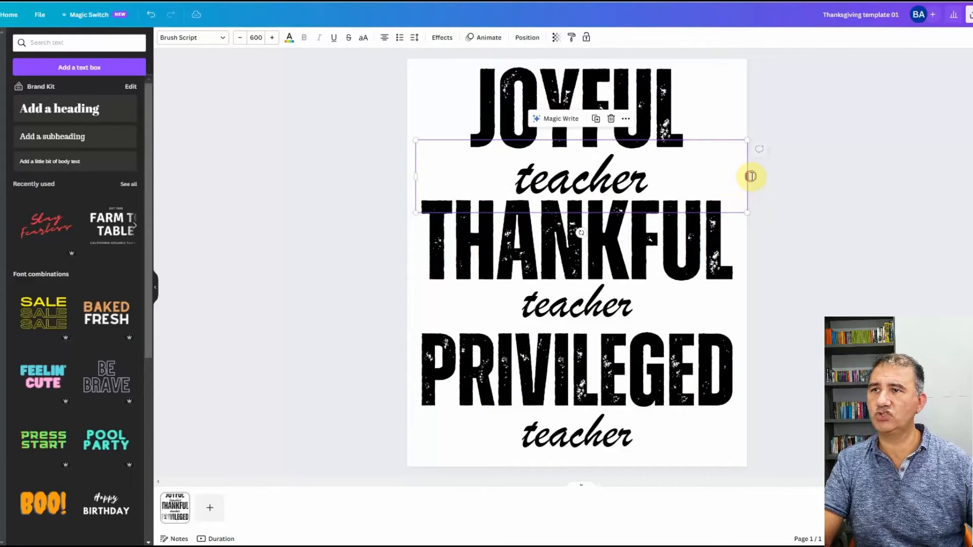
pyautogui.moveTo(416, 177); pyautogui.dragTo(409, 178)
pyautogui.moveTo(530, 184); pyautogui.dragTo(532, 182)
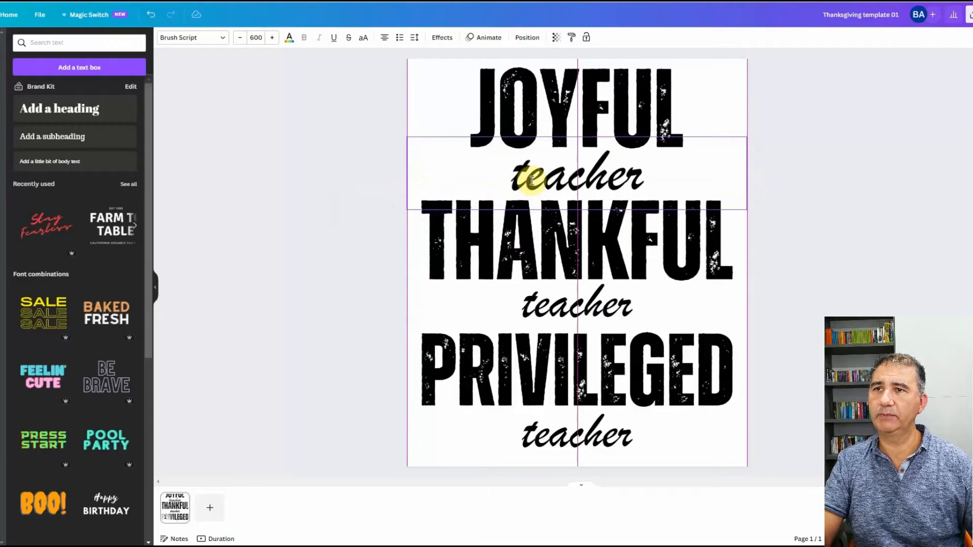
# Step: Set the font size of the "teacher" line under THANKFUL to 600
pyautogui.click(547, 291)
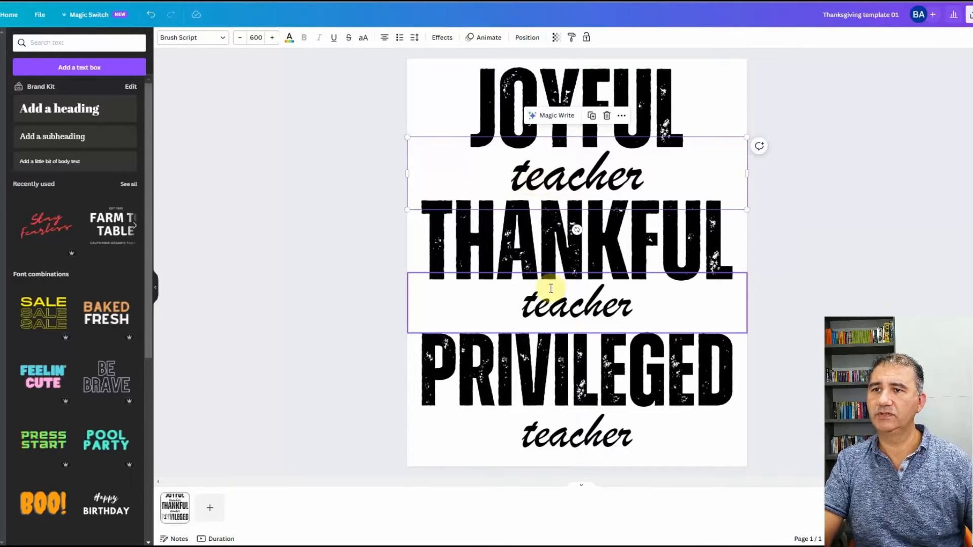
pyautogui.click(256, 37)
pyautogui.write('600')
pyautogui.press('Return')
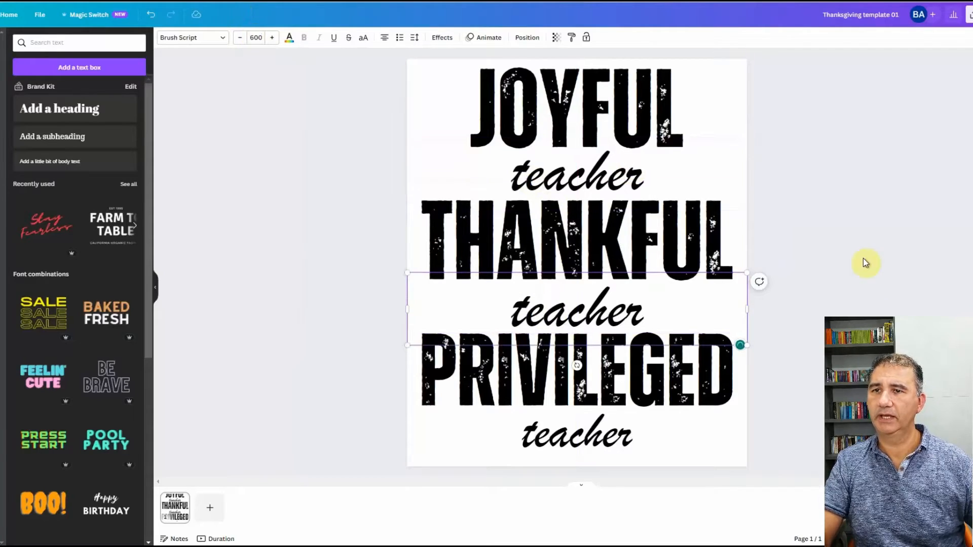
pyautogui.click(801, 333)
# Step: Set the font size of the "teacher" line under PRIVILEGED to 600
pyautogui.click(625, 430)
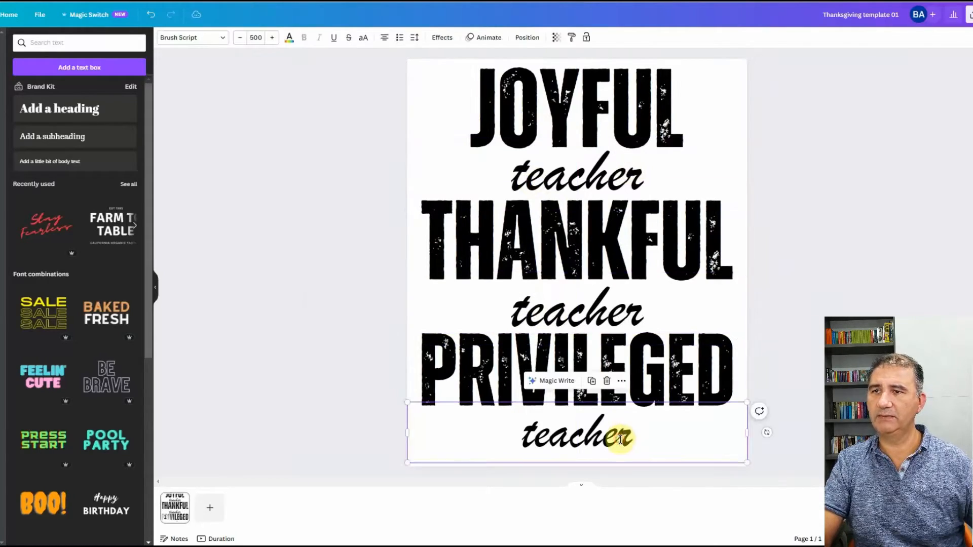
pyautogui.click(257, 37)
pyautogui.write('600')
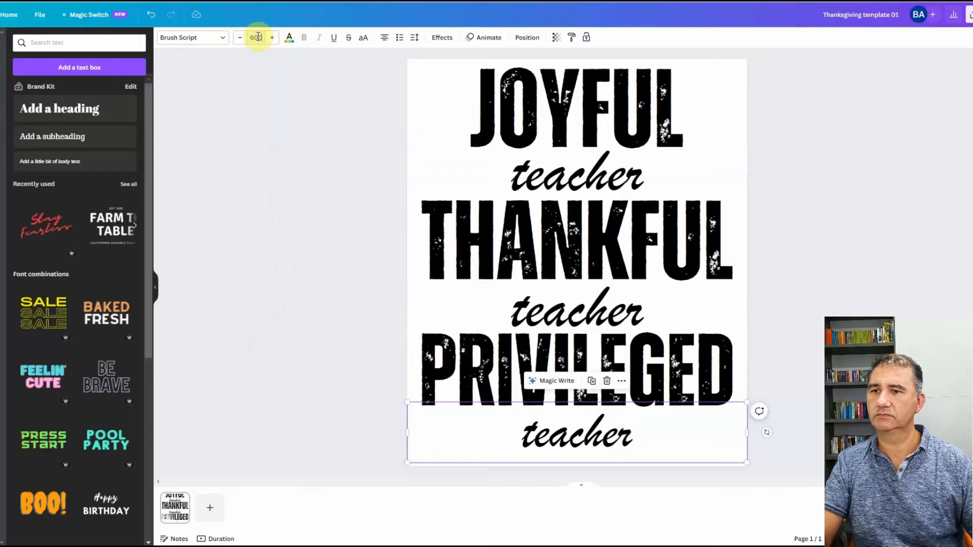
pyautogui.press('Return')
pyautogui.click(869, 210)
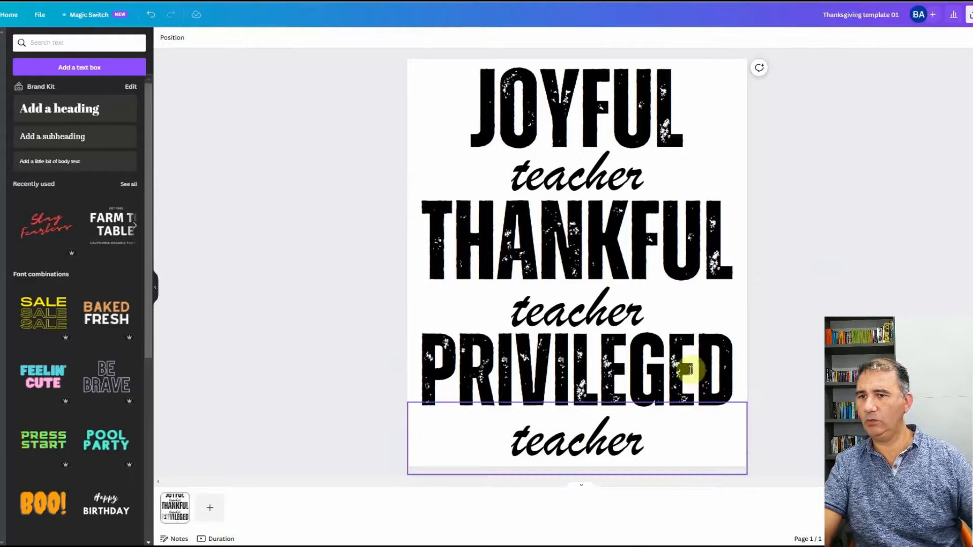
# Step: Raise the bottom and middle "teacher" lines slightly so they sit evenly against the bold headings
pyautogui.click(573, 446)
pyautogui.moveTo(576, 448); pyautogui.dragTo(577, 446)
pyautogui.click(585, 335)
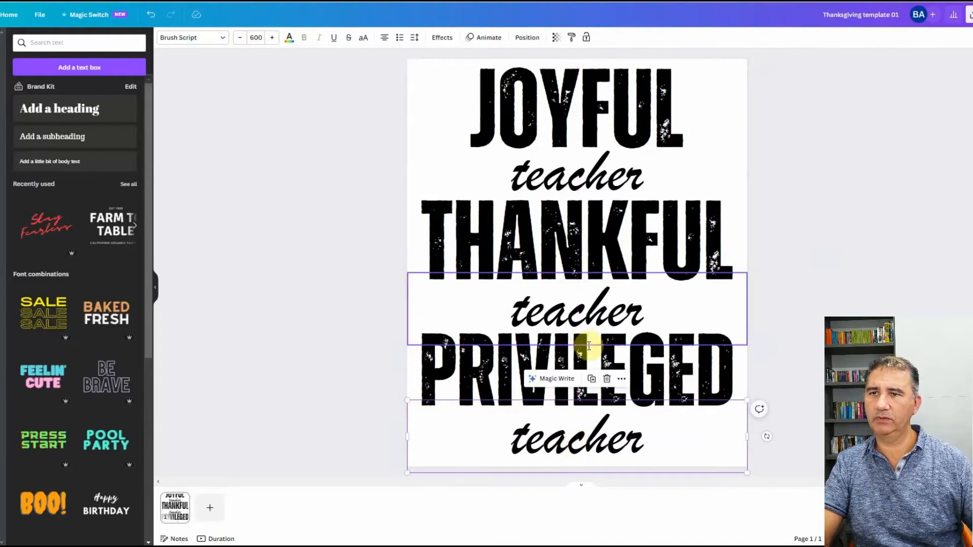
pyautogui.moveTo(598, 315); pyautogui.dragTo(598, 309)
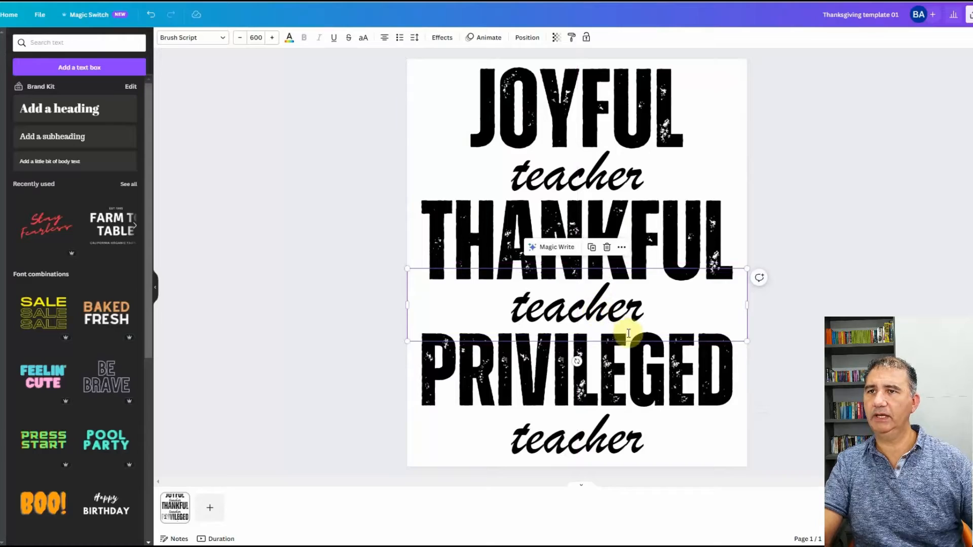
pyautogui.click(908, 180)
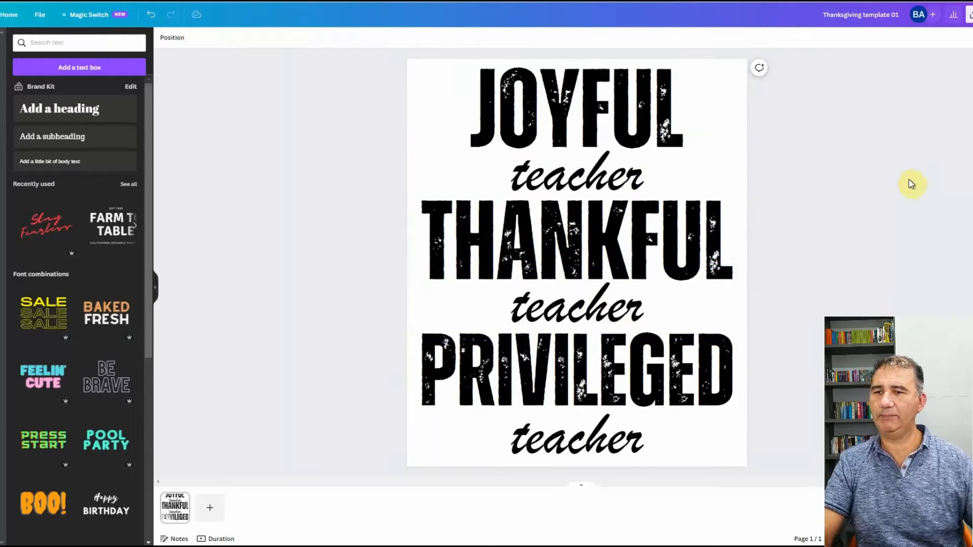
# Step: Raise the "teacher" line under PRIVILEGED a little more, keeping it centred on the page
pyautogui.click(599, 437)
pyautogui.moveTo(600, 436); pyautogui.dragTo(602, 433)
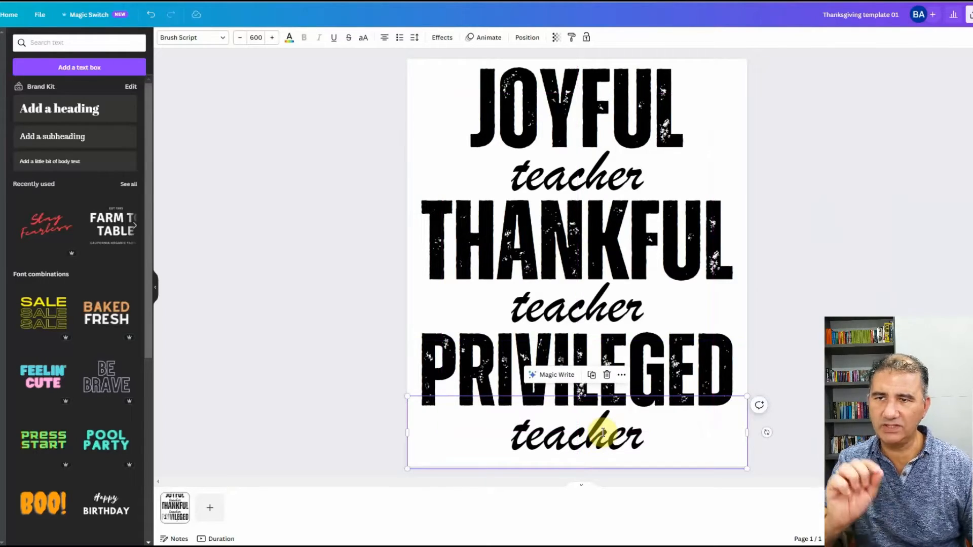
pyautogui.press('Escape')
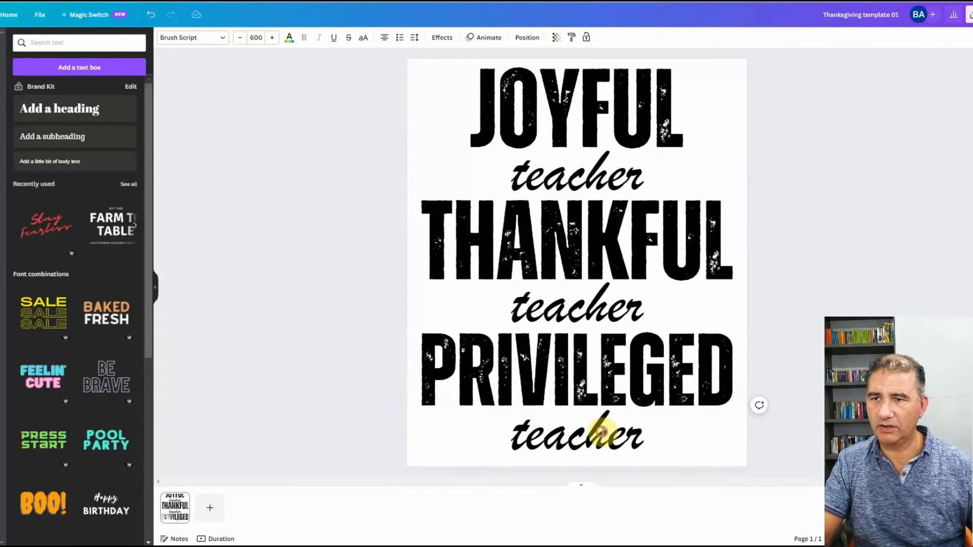
pyautogui.click(603, 433)
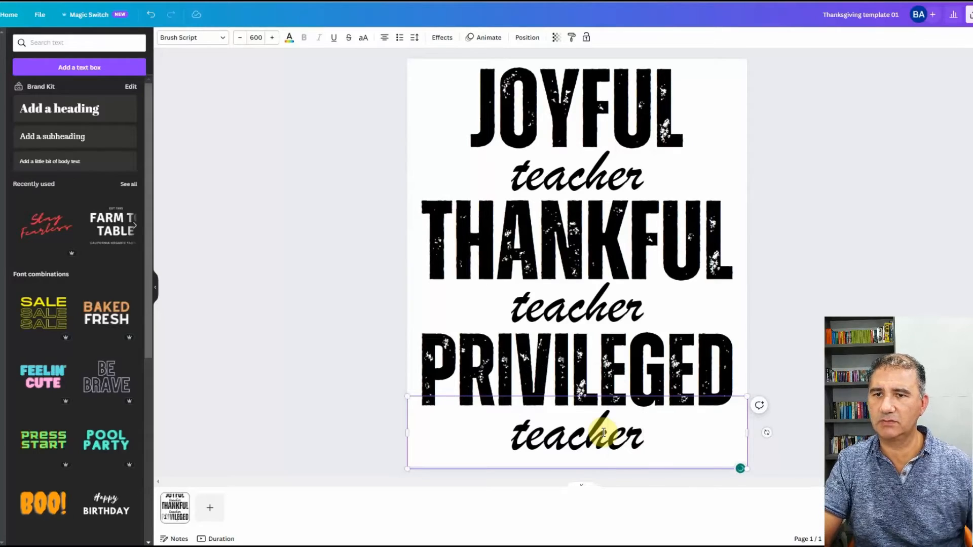
pyautogui.click(804, 409)
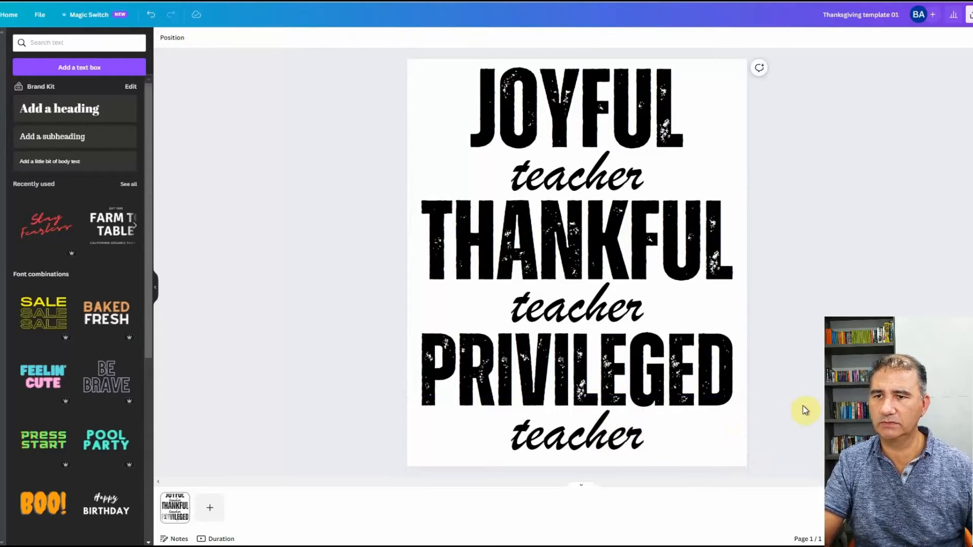
pyautogui.click(698, 428)
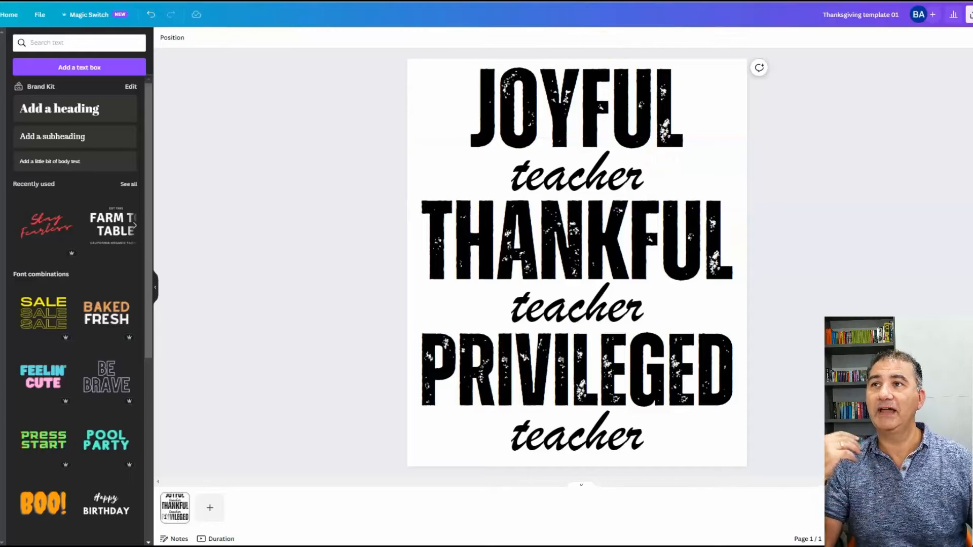
# Step: Switch to the SchemeColor website and look through both pages of "thanksgiving" colour palettes for a suitable scheme
pyautogui.click(834, 1)
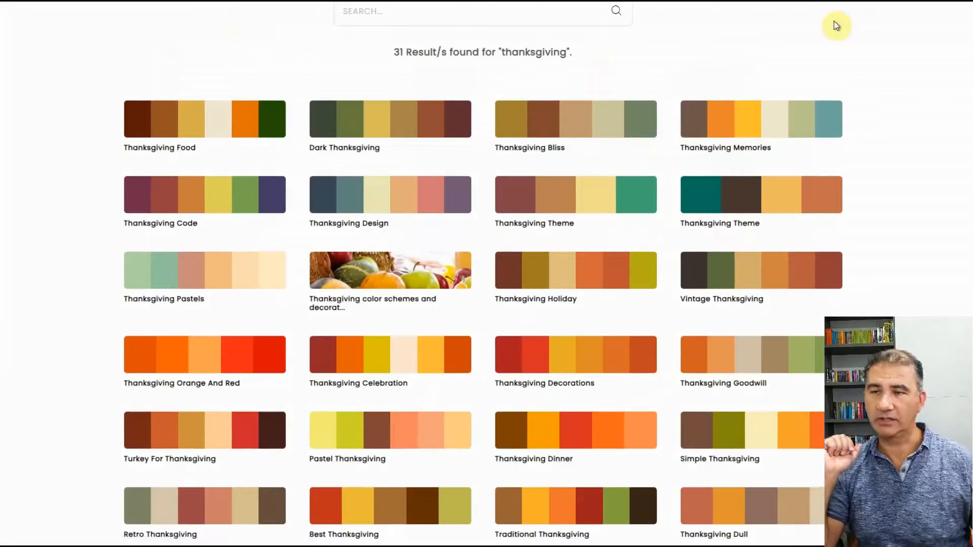
pyautogui.scroll(5, 750, 77)
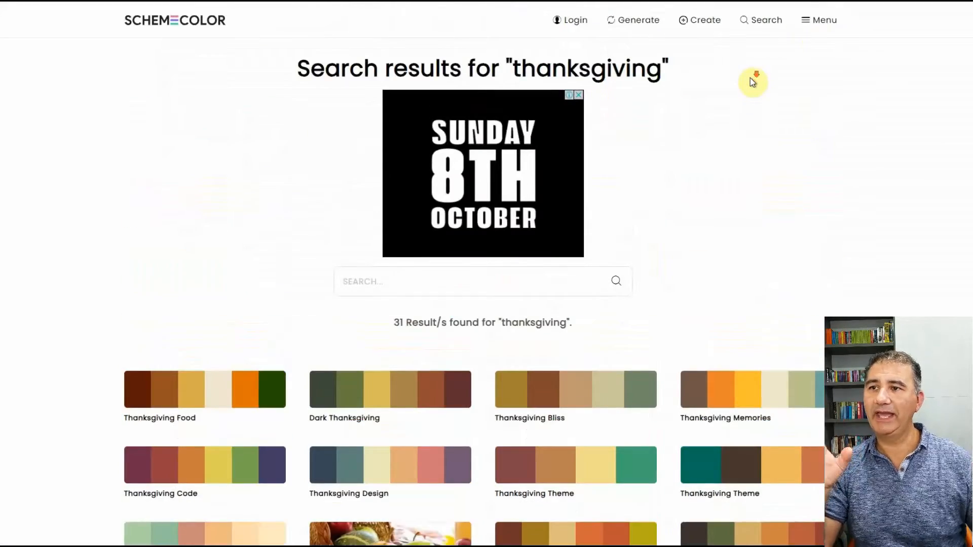
pyautogui.scroll(-2, 750, 78)
pyautogui.scroll(-6, 676, 69)
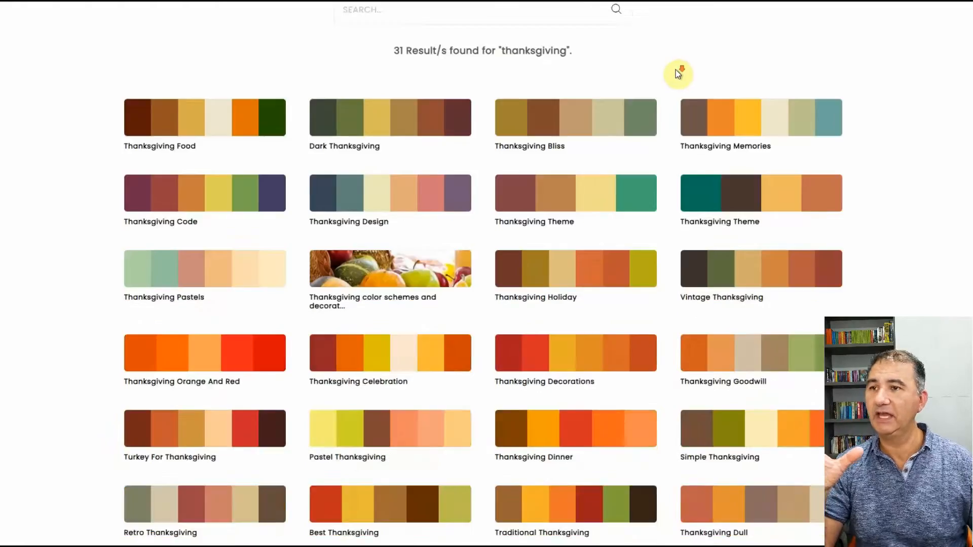
pyautogui.scroll(2, 676, 71)
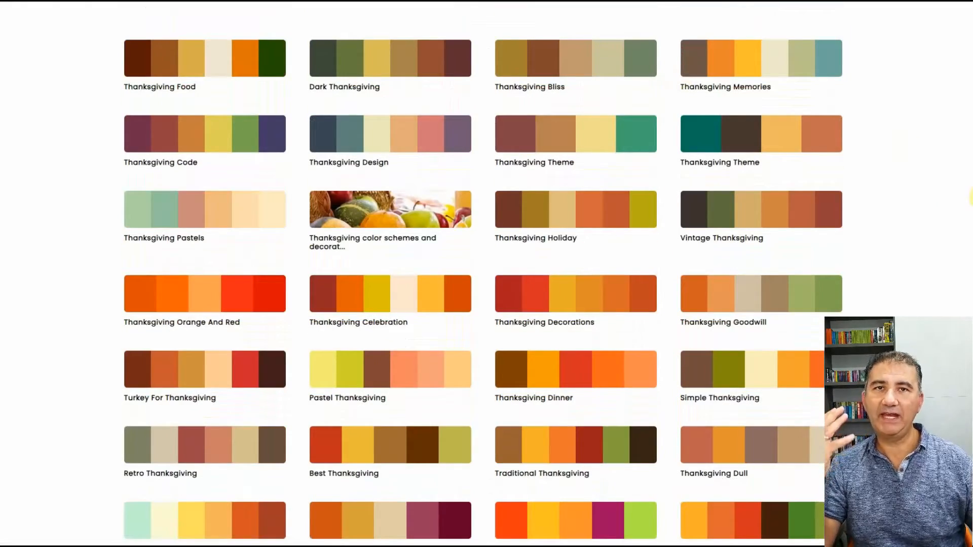
pyautogui.scroll(-2, 971, 198)
pyautogui.scroll(-2, 484, 284)
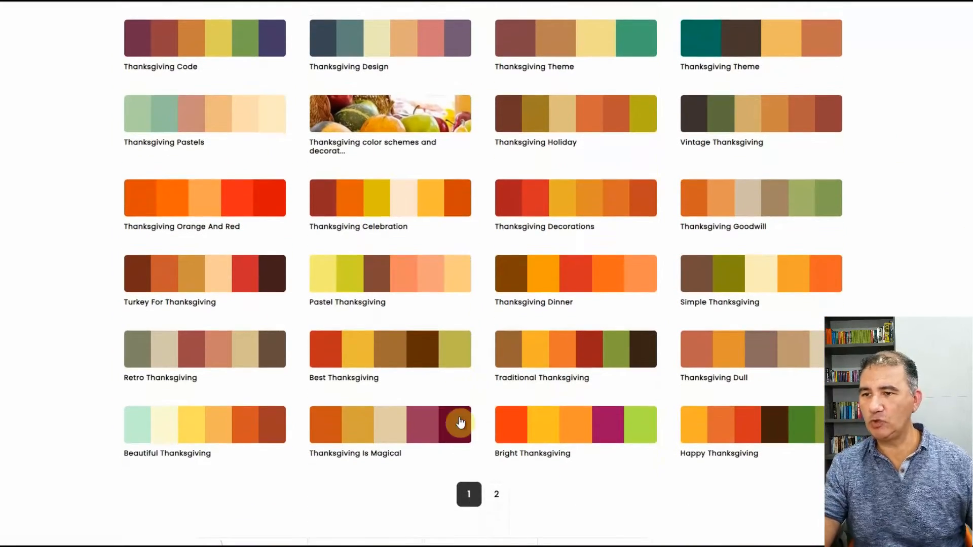
pyautogui.click(499, 495)
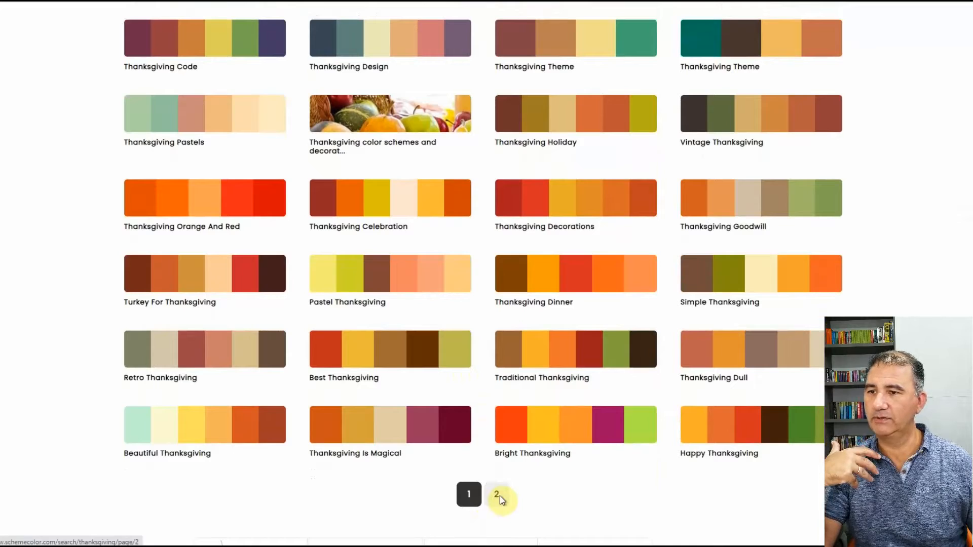
pyautogui.click(500, 495)
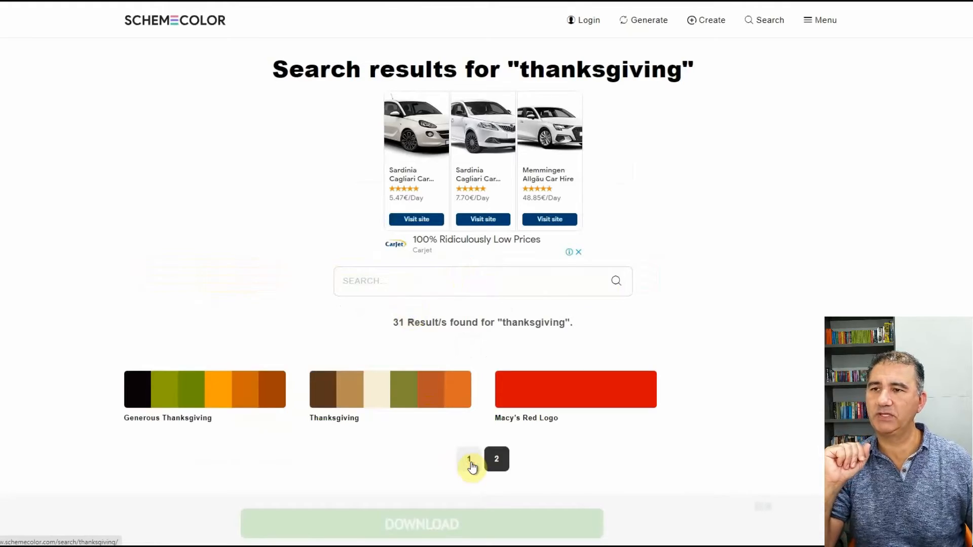
pyautogui.click(470, 460)
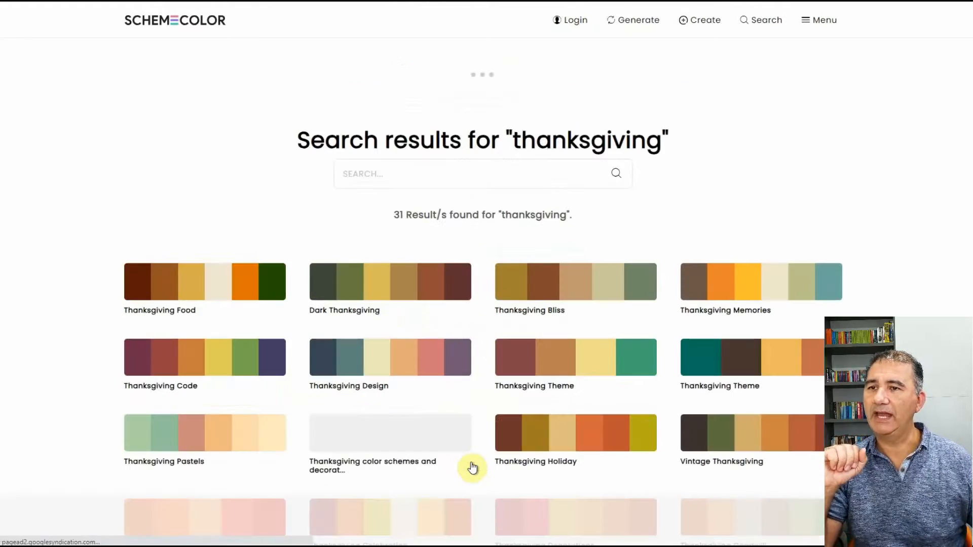
pyautogui.scroll(-4, 580, 233)
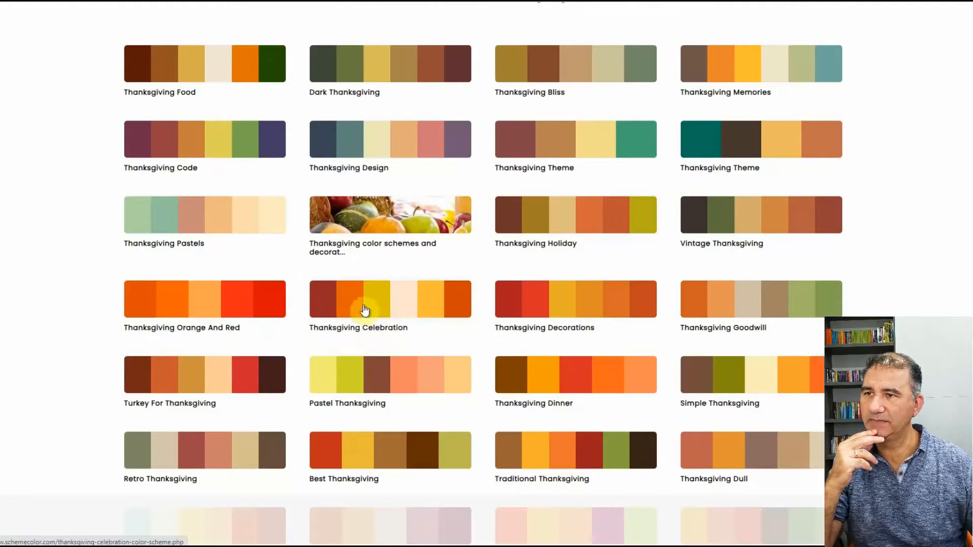
# Step: Open the Thanksgiving Decorations colour palette and look over its colour codes
pyautogui.click(325, 304)
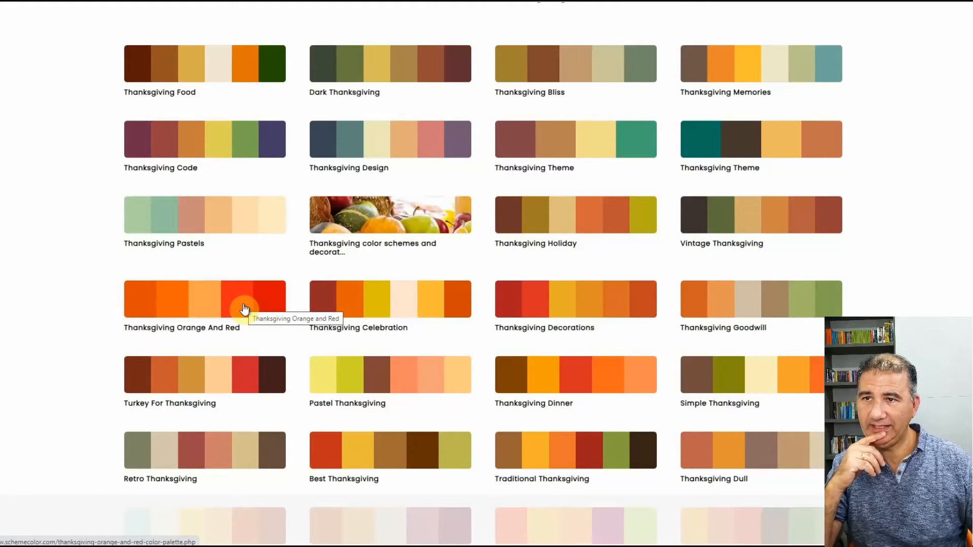
pyautogui.click(564, 332)
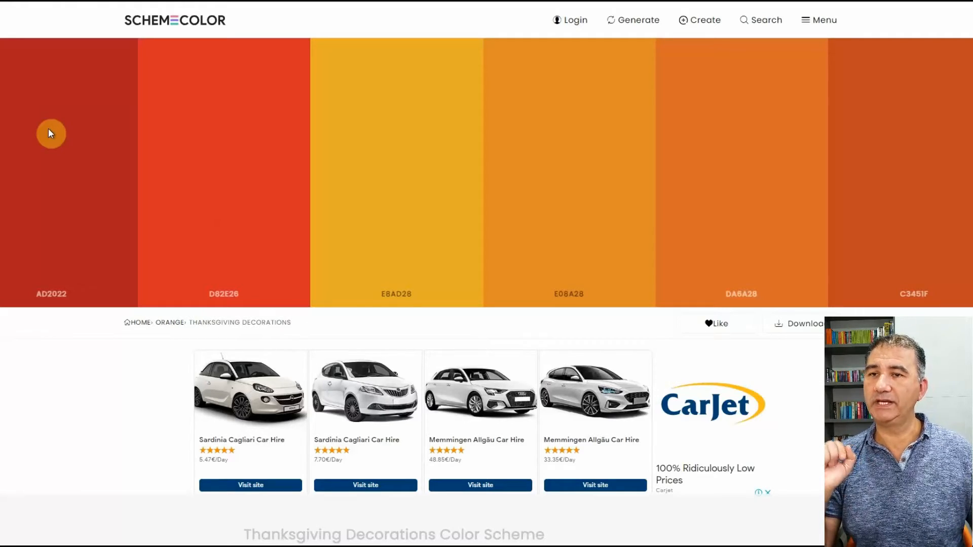
pyautogui.moveTo(255, 285)
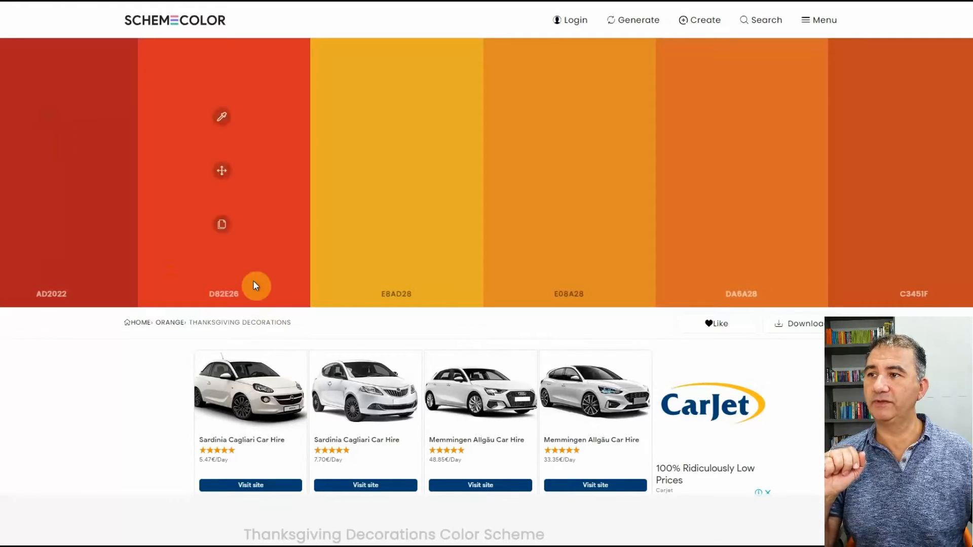
pyautogui.moveTo(573, 270)
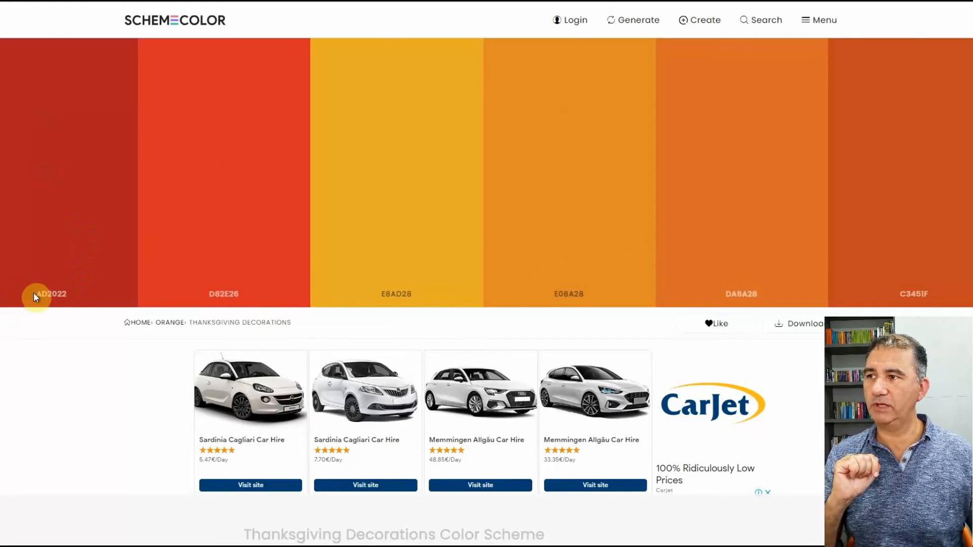
# Step: Copy the palette's dark red AD2022 and apply it in Canva to the "teacher" line under JOYFUL
pyautogui.hotkey('ctrl', 'a')
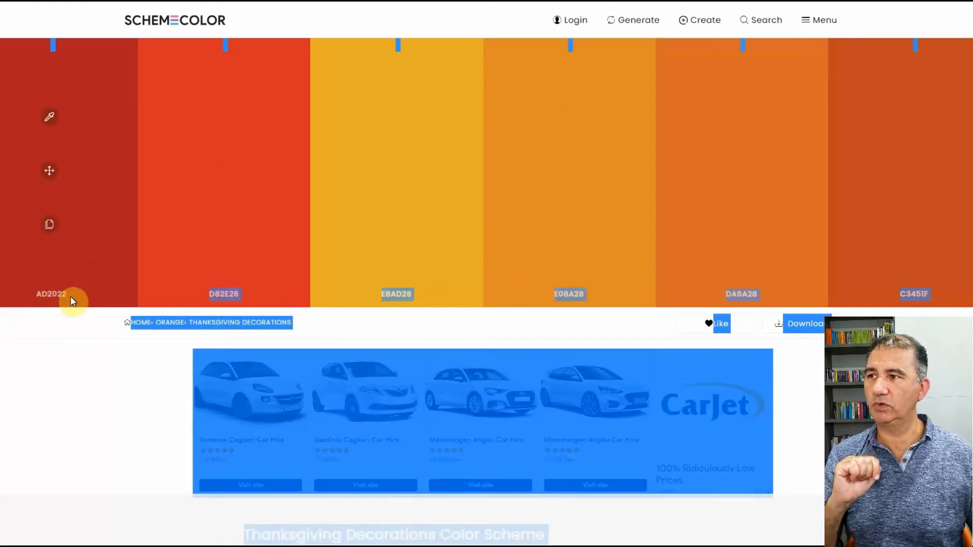
pyautogui.click(52, 226)
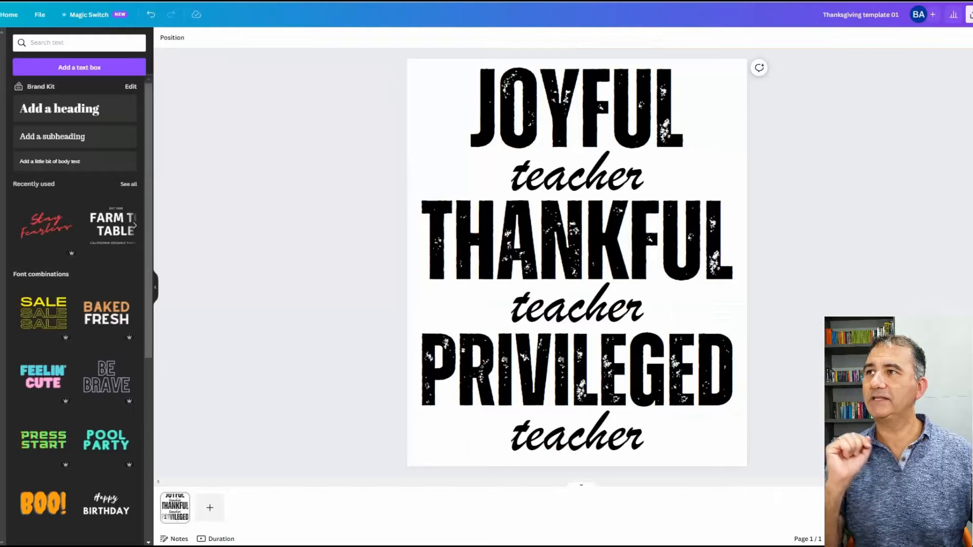
pyautogui.click(548, 178)
pyautogui.click(289, 40)
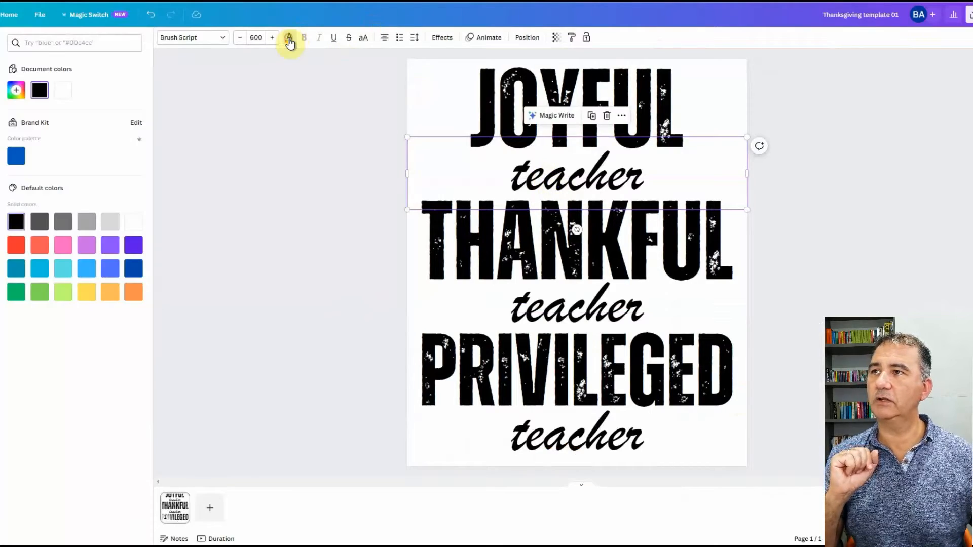
pyautogui.click(16, 92)
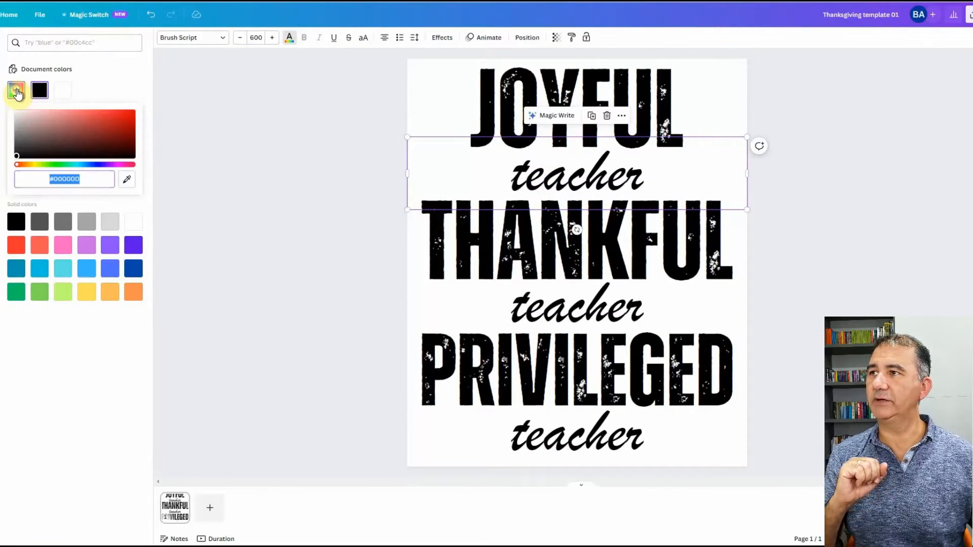
pyautogui.click(65, 182)
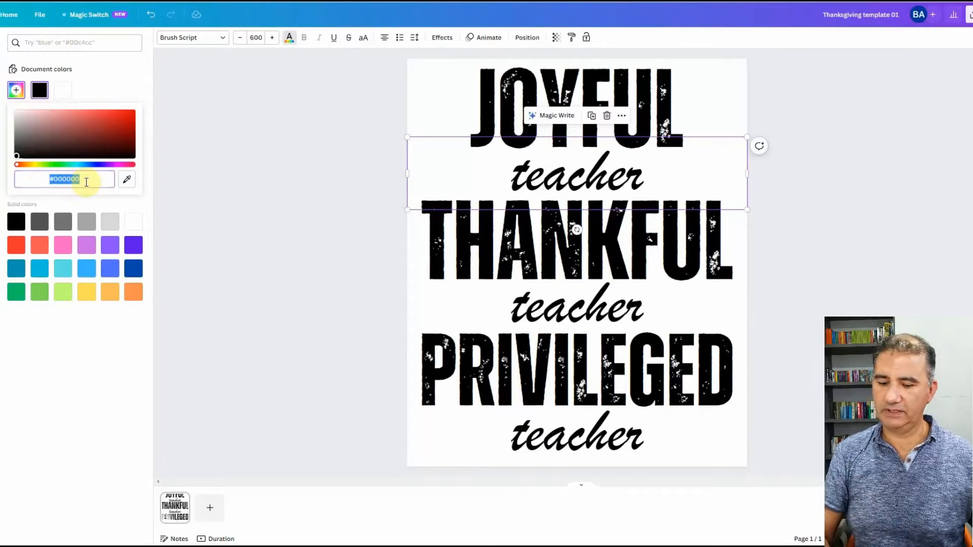
pyautogui.hotkey('ctrl', 'v')
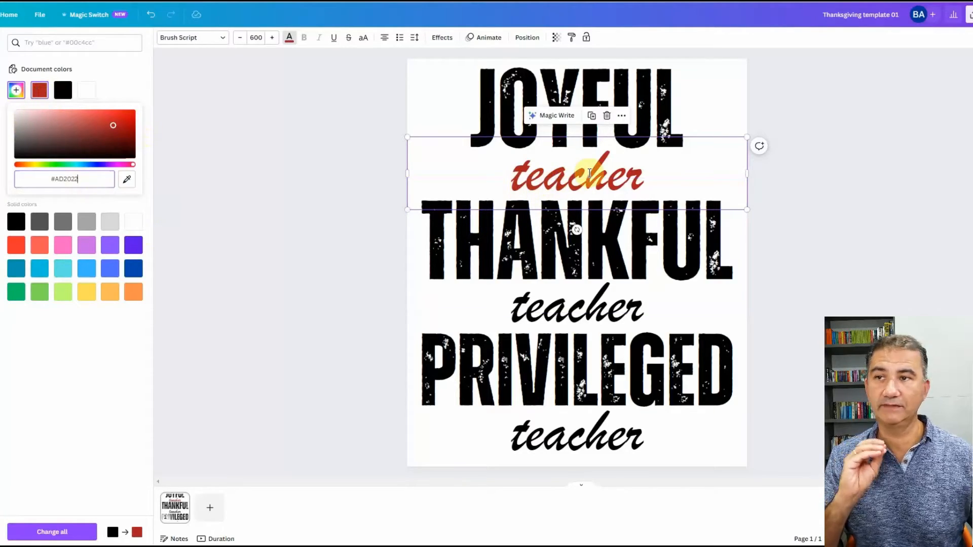
# Step: Apply the same dark red #AD2022 to the "teacher" lines under THANKFUL and PRIVILEGED
pyautogui.click(592, 314)
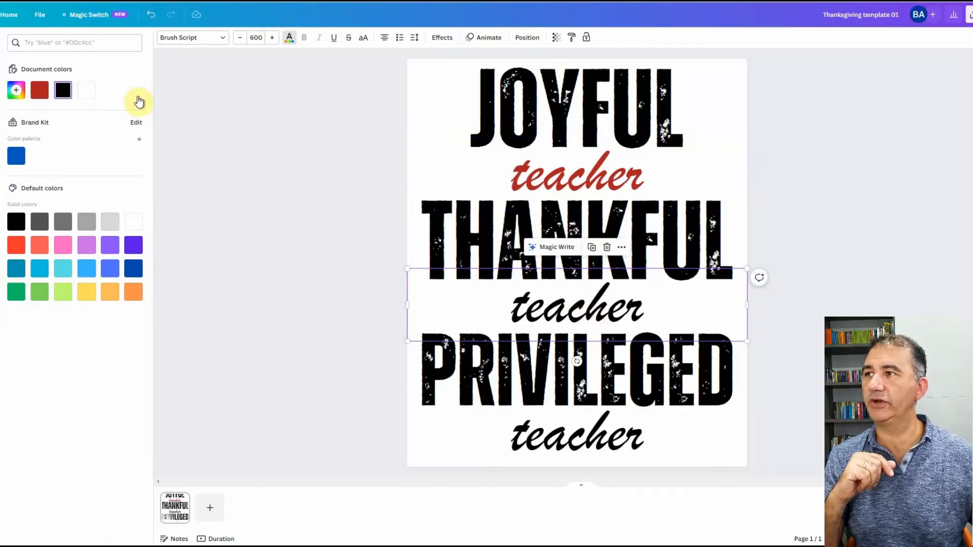
pyautogui.click(41, 93)
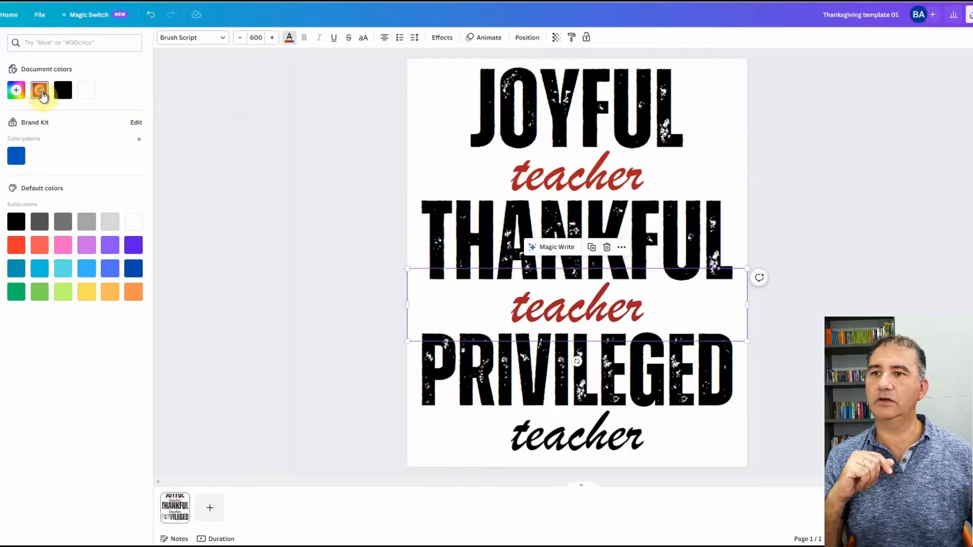
pyautogui.click(571, 448)
pyautogui.click(40, 89)
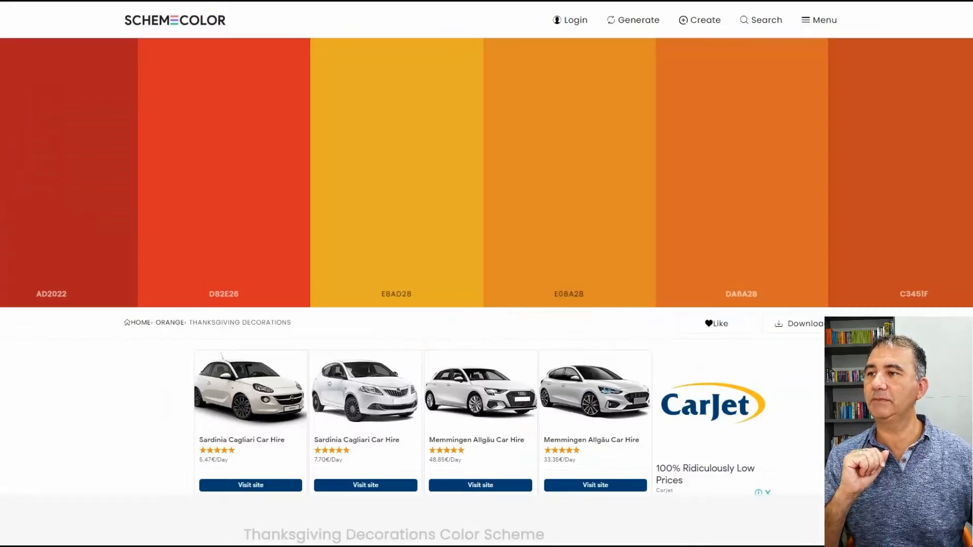
# Step: Copy the palette's bright red D82E26 and recolour the "teacher" line under PRIVILEGED with it
pyautogui.moveTo(236, 228)
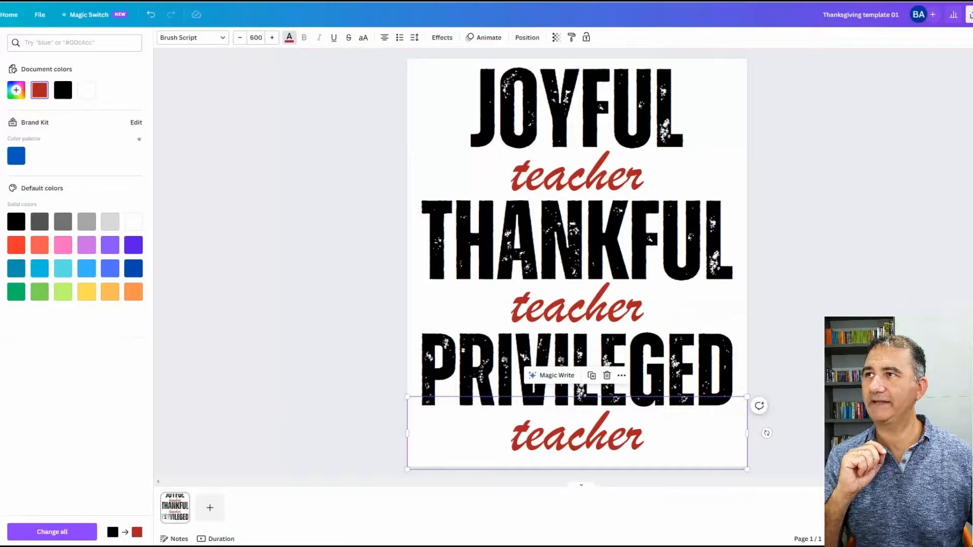
pyautogui.click(17, 91)
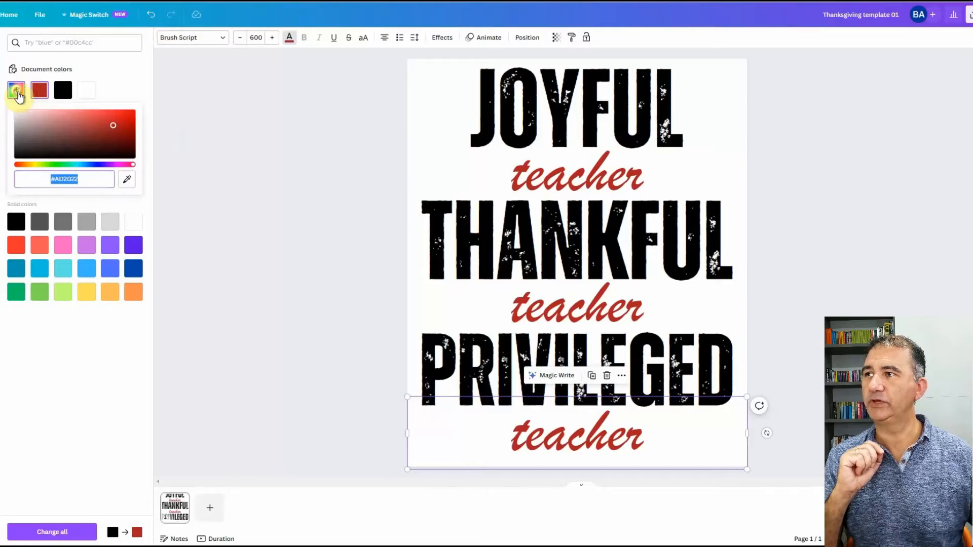
pyautogui.hotkey('ctrl', 'v')
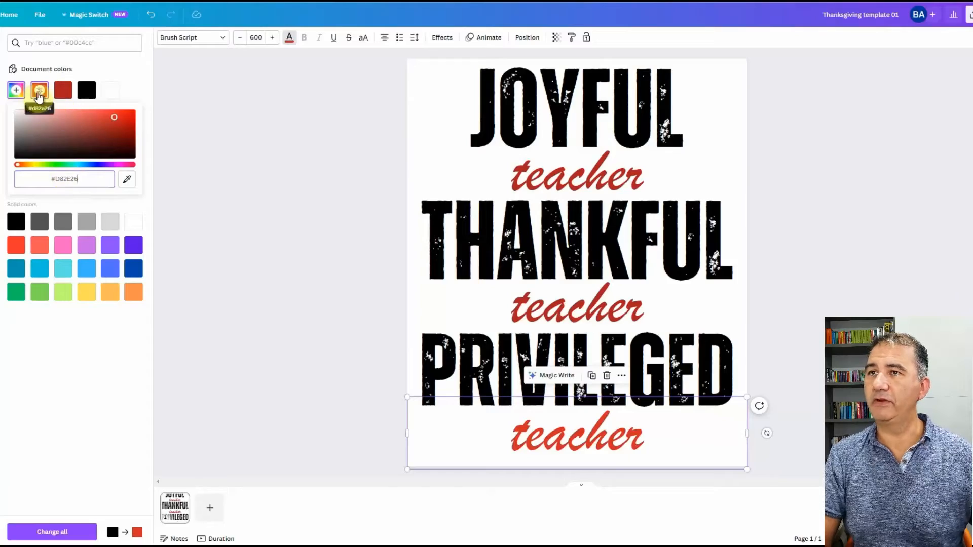
# Step: Colour the JOYFUL heading dark red #AD2022 and the THANKFUL heading with the palette's amber E8AD28
pyautogui.click(561, 121)
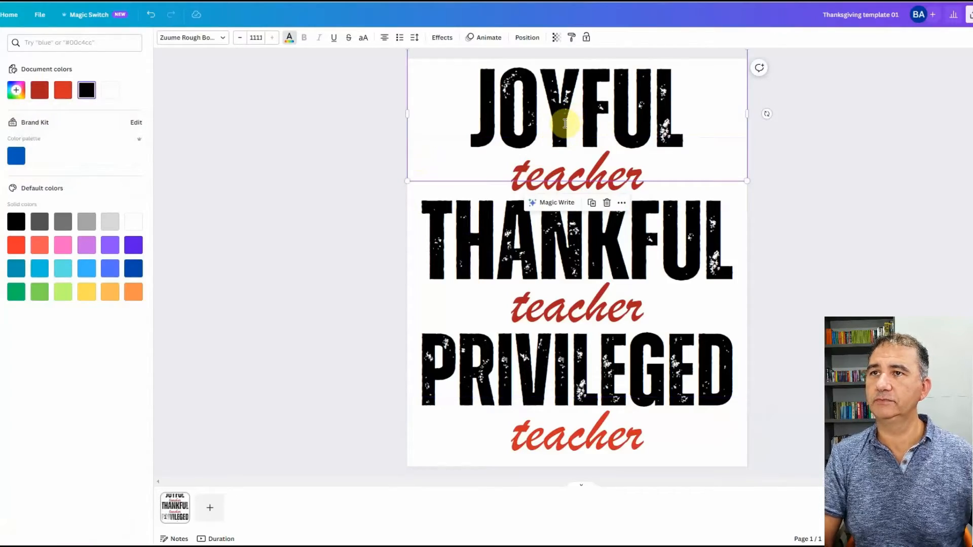
pyautogui.click(39, 90)
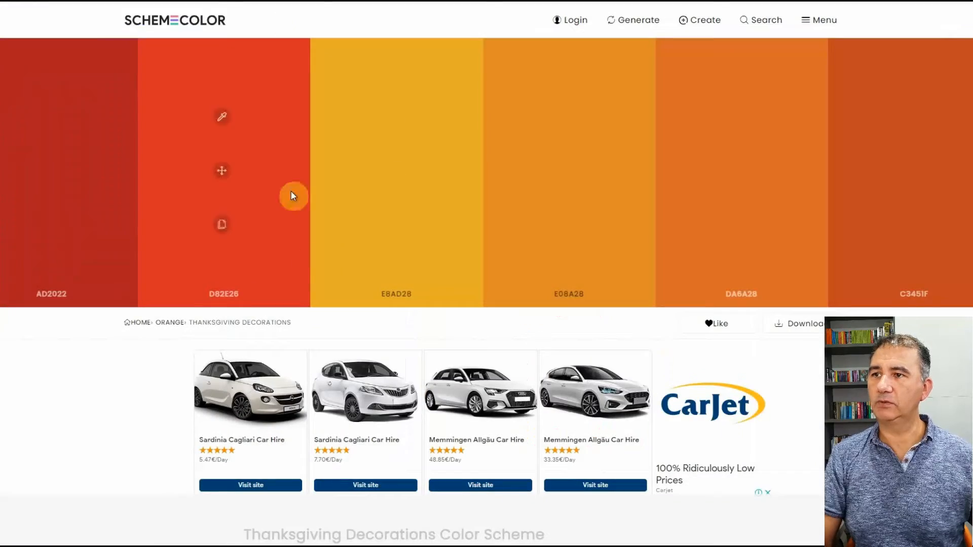
pyautogui.click(394, 224)
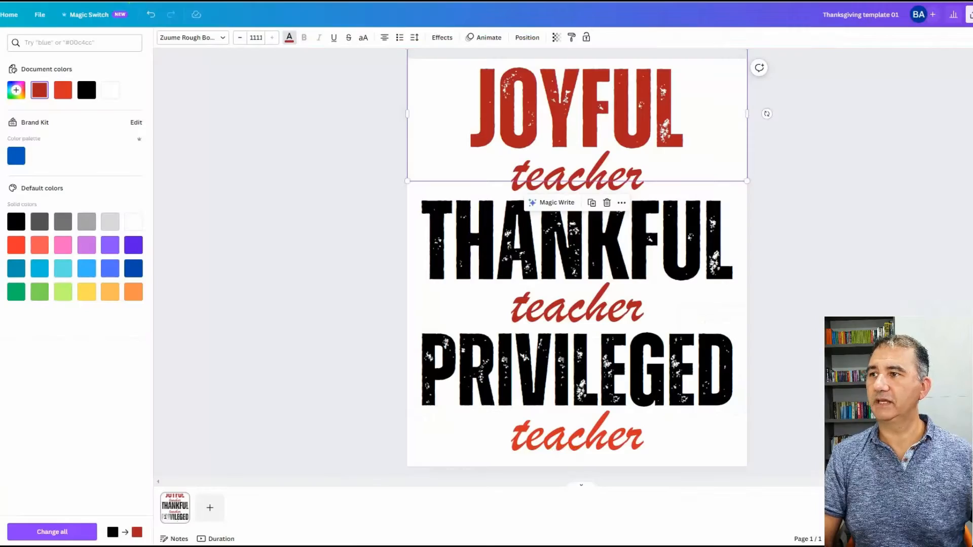
pyautogui.click(496, 238)
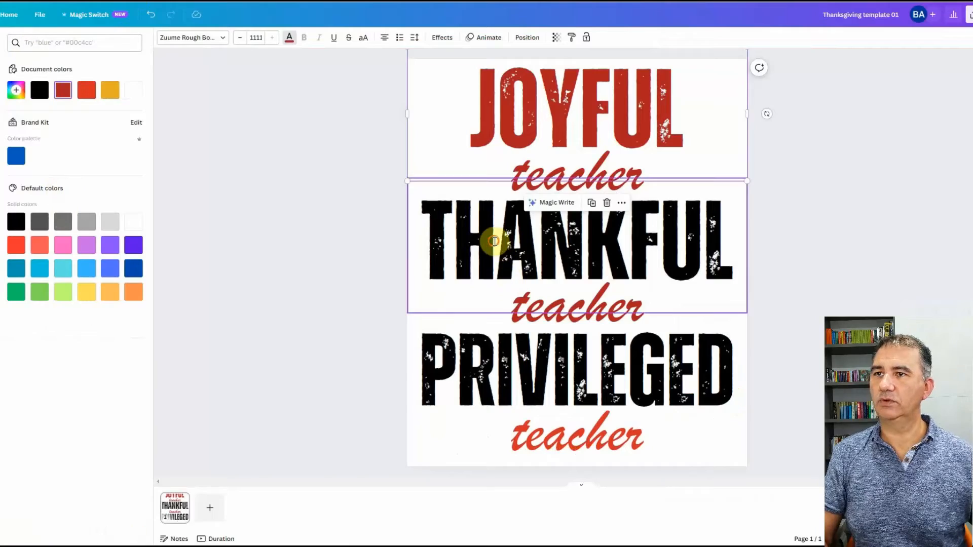
pyautogui.click(110, 91)
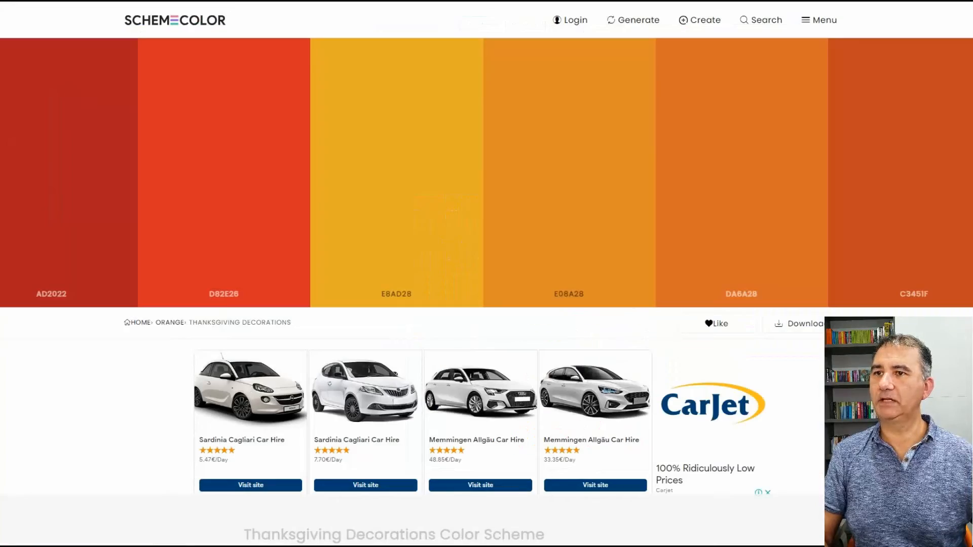
# Step: Copy the palette's orange E08A28 and apply it to the PRIVILEGED heading
pyautogui.moveTo(514, 222)
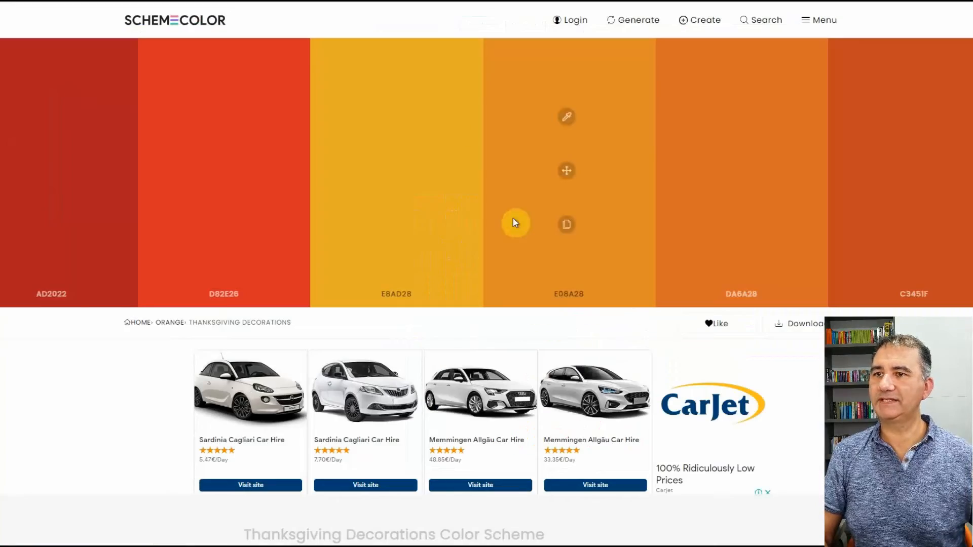
pyautogui.click(566, 225)
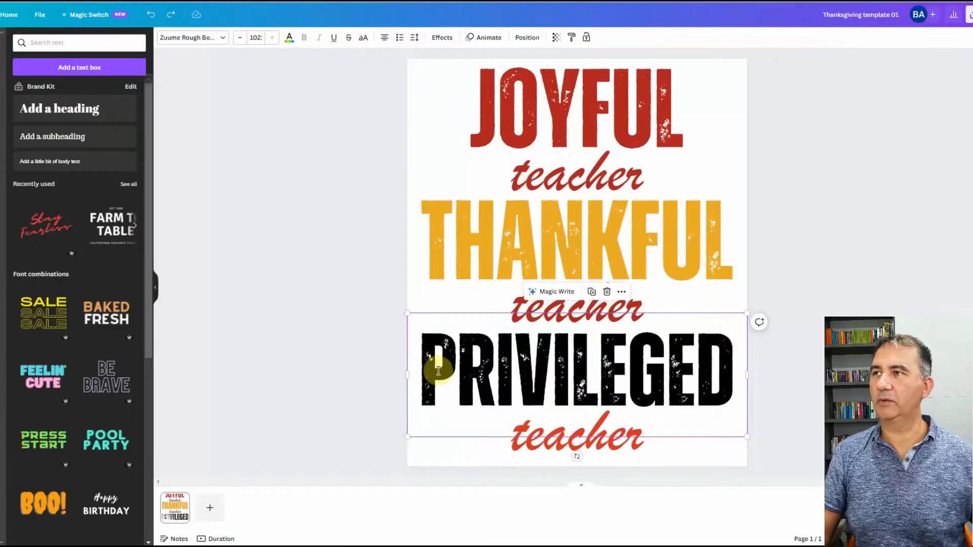
pyautogui.click(289, 38)
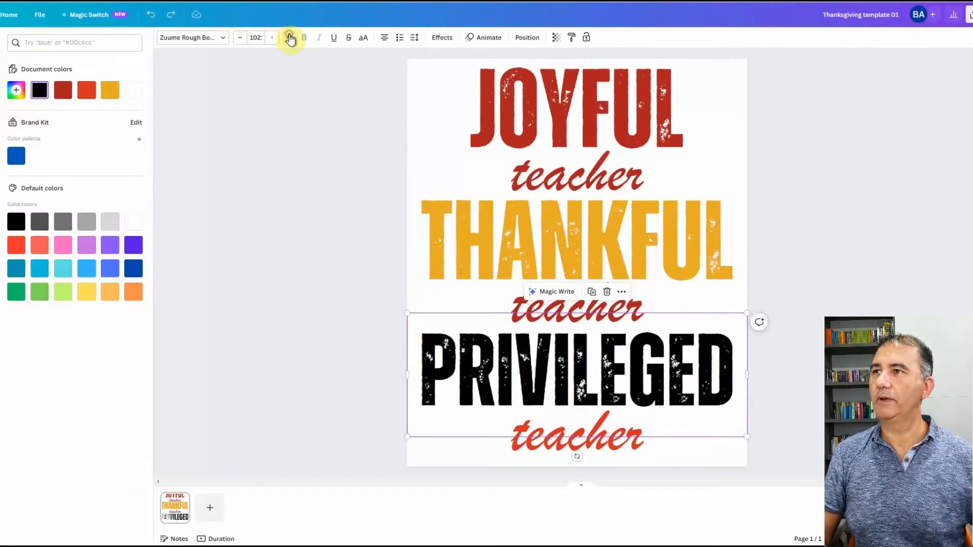
pyautogui.click(16, 91)
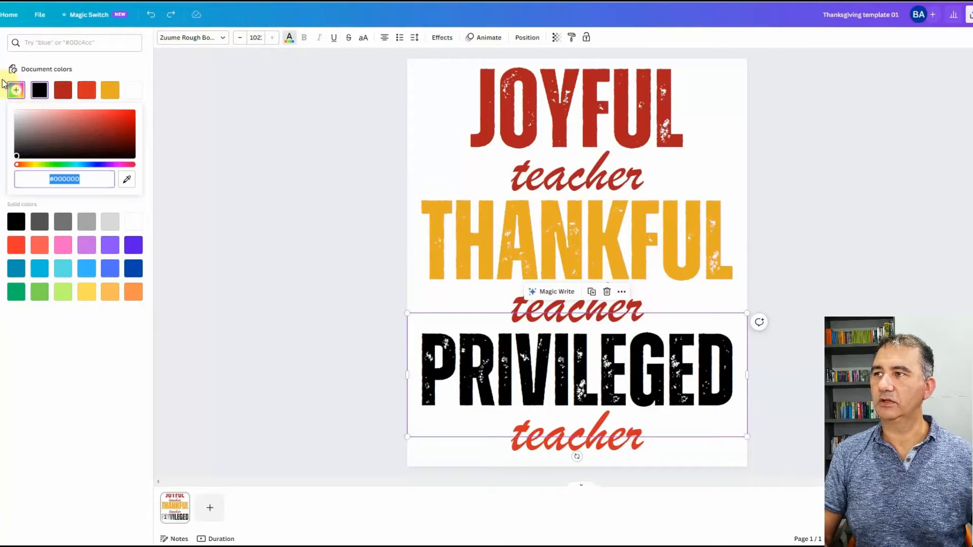
pyautogui.hotkey('ctrl', 'v')
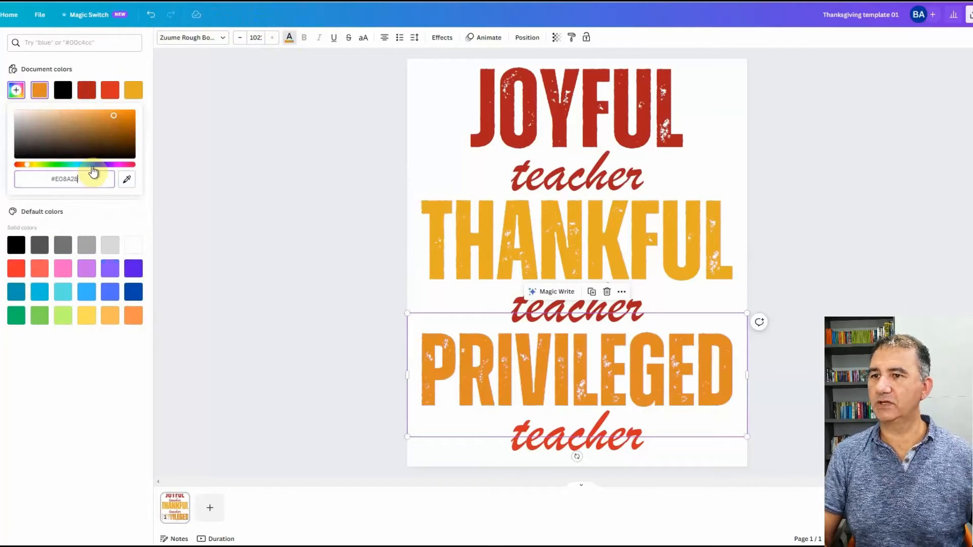
# Step: Set the page background to black, shifting the bottom "teacher" line aside to reach it and recentring that line under PRIVILEGED
pyautogui.click(598, 448)
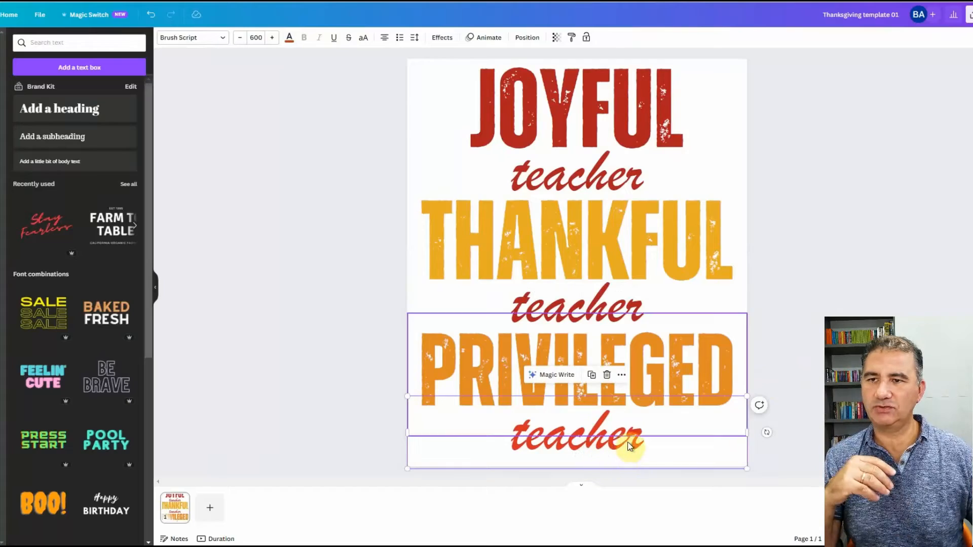
pyautogui.moveTo(600, 449); pyautogui.dragTo(482, 445)
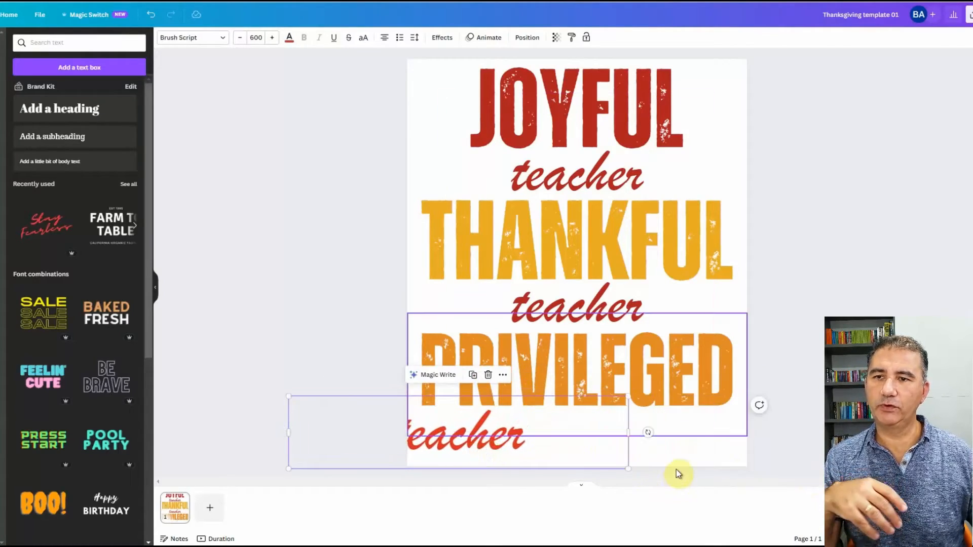
pyautogui.click(714, 459)
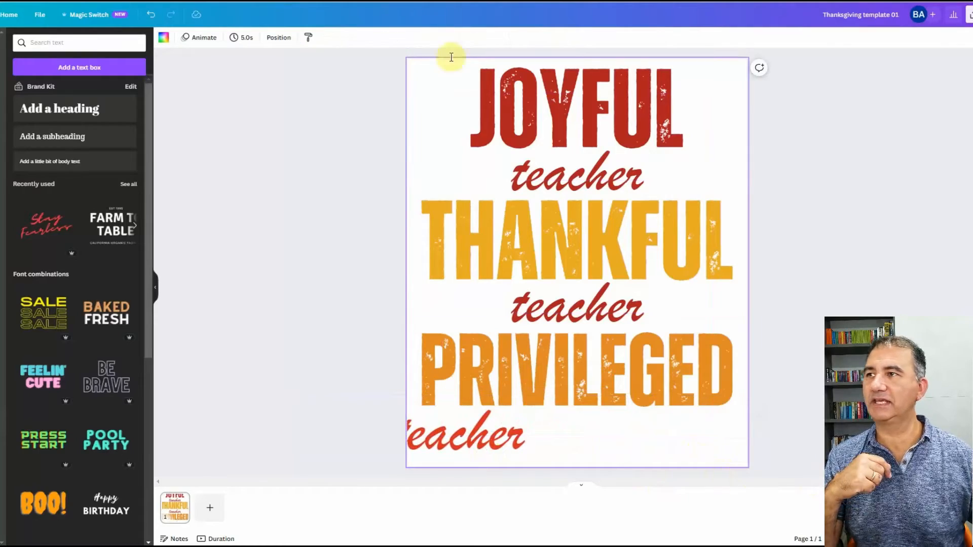
pyautogui.click(163, 37)
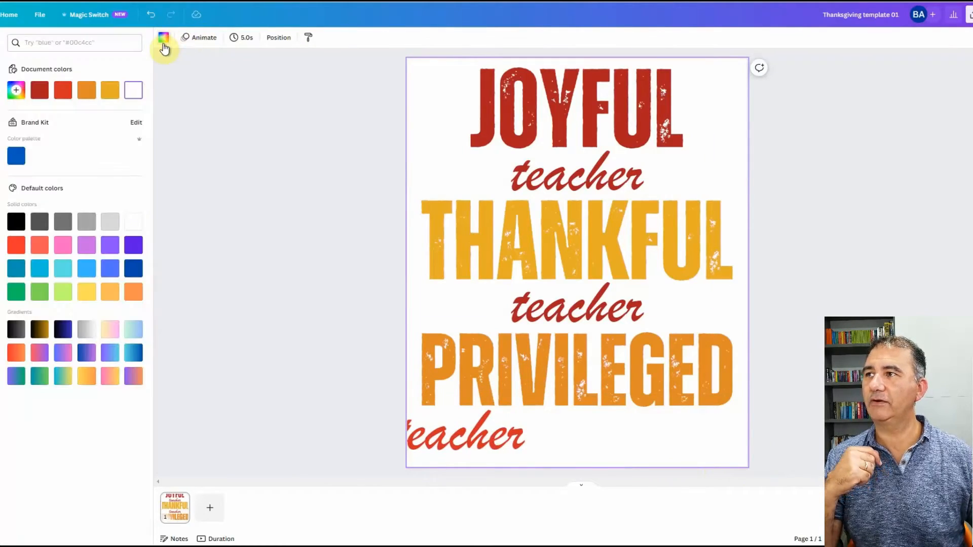
pyautogui.click(15, 222)
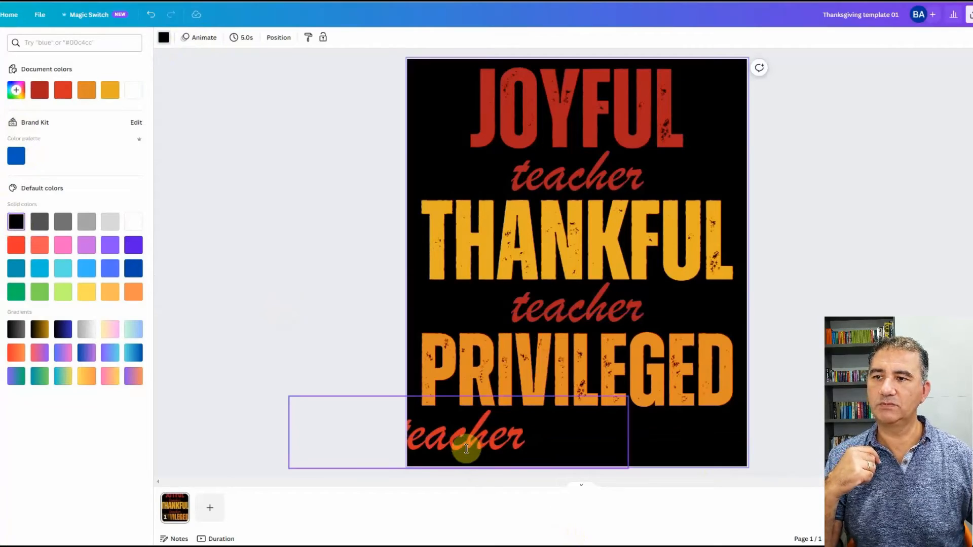
pyautogui.moveTo(431, 447); pyautogui.dragTo(587, 449)
pyautogui.click(786, 473)
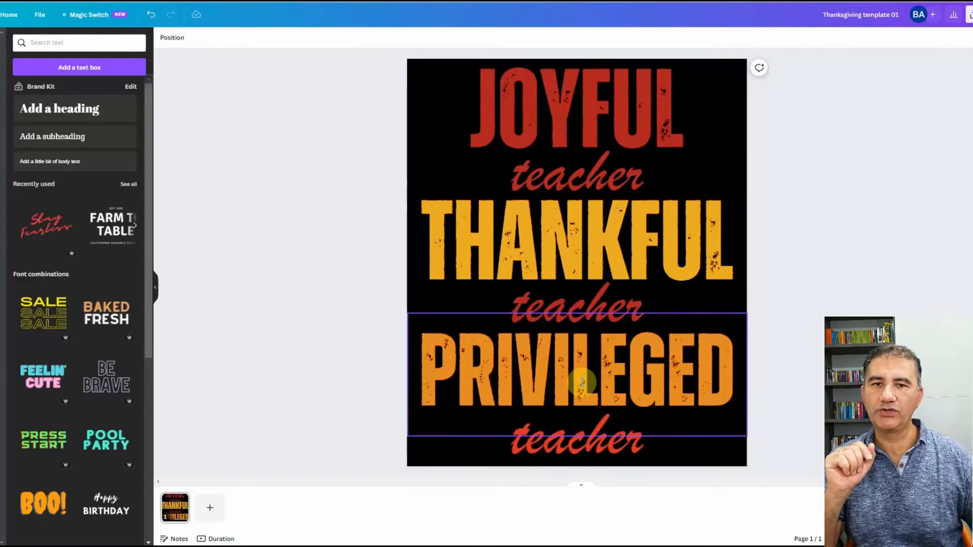
# Step: Recolour the JOYFUL heading with the same document orange used for PRIVILEGED
pyautogui.click(572, 102)
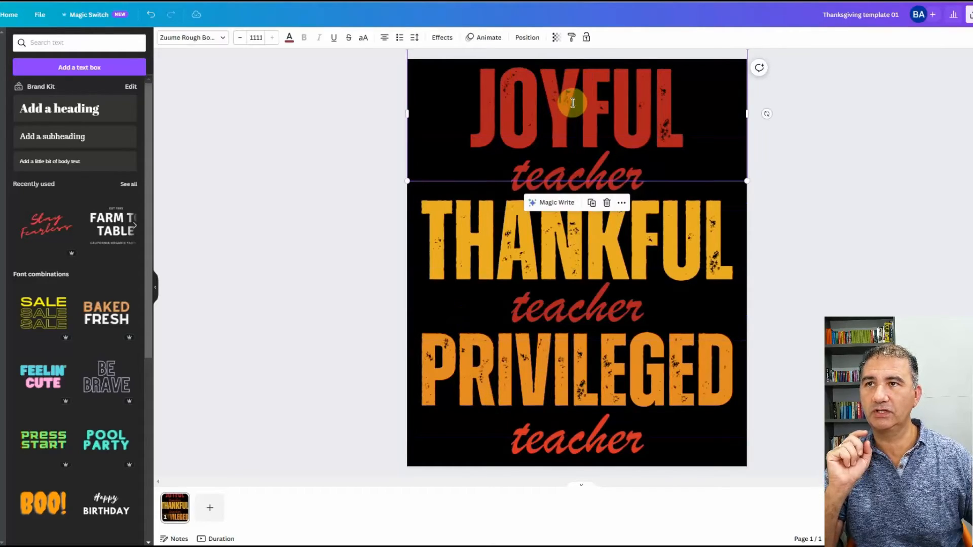
pyautogui.click(289, 43)
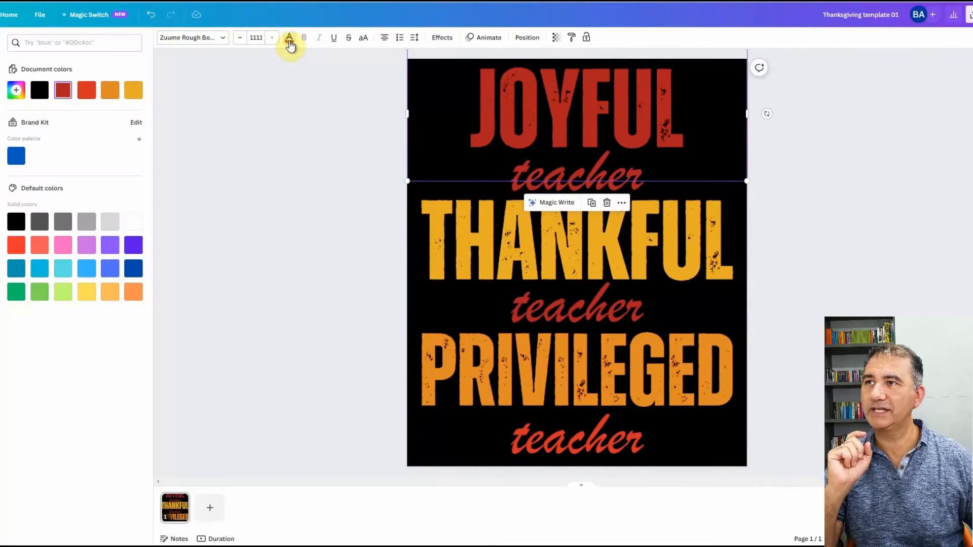
pyautogui.click(108, 97)
pyautogui.click(831, 231)
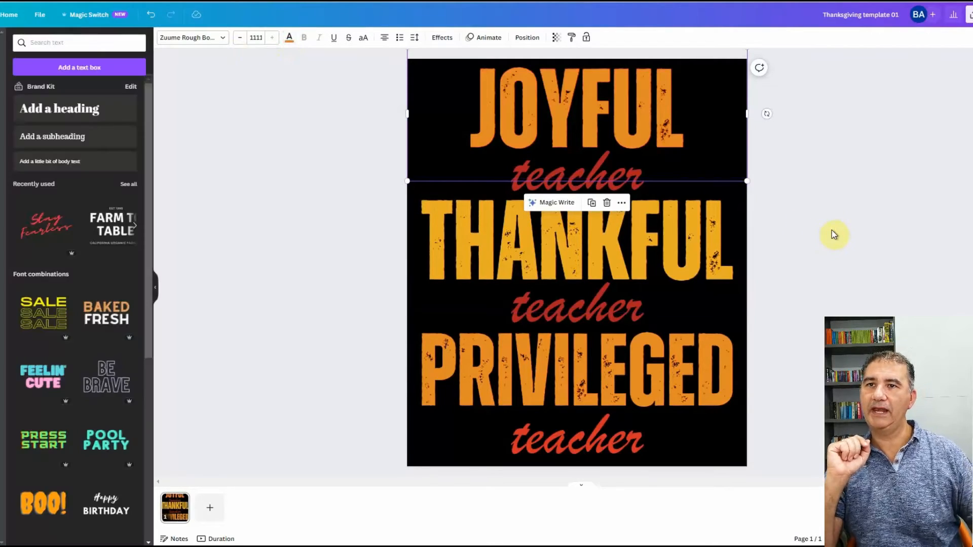
pyautogui.click(831, 230)
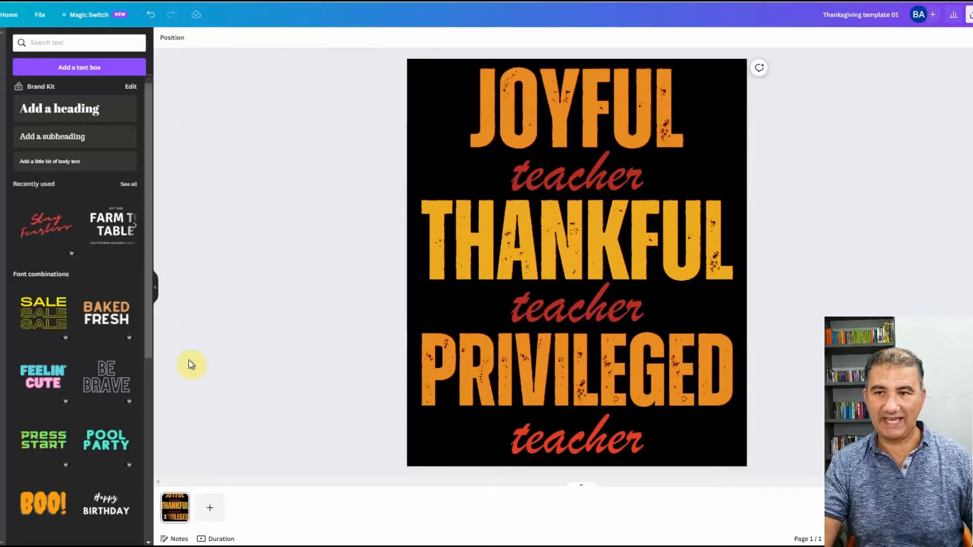
# Step: Return the page background to white, moving the bottom "teacher" line aside to reach it and recentring it under PRIVILEGED
pyautogui.click(582, 446)
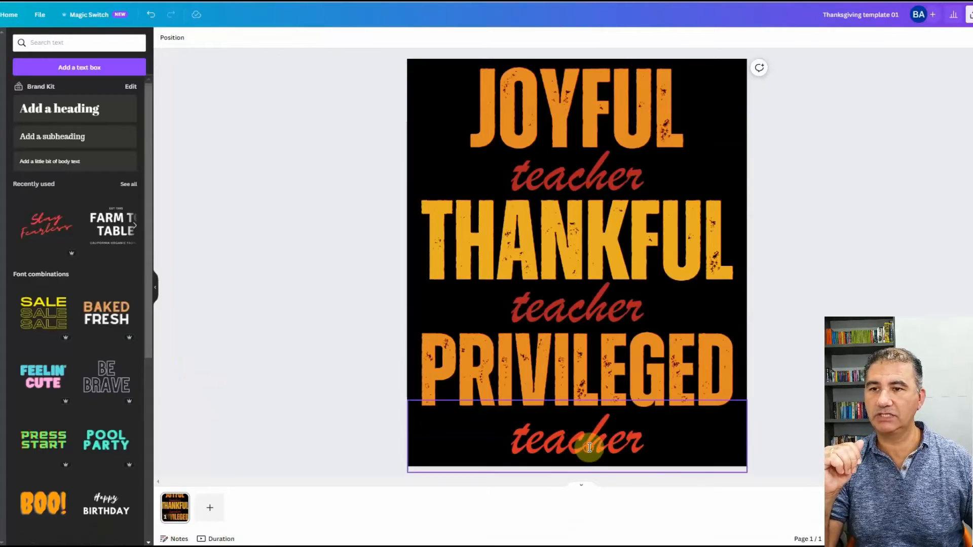
pyautogui.moveTo(606, 446); pyautogui.dragTo(513, 442)
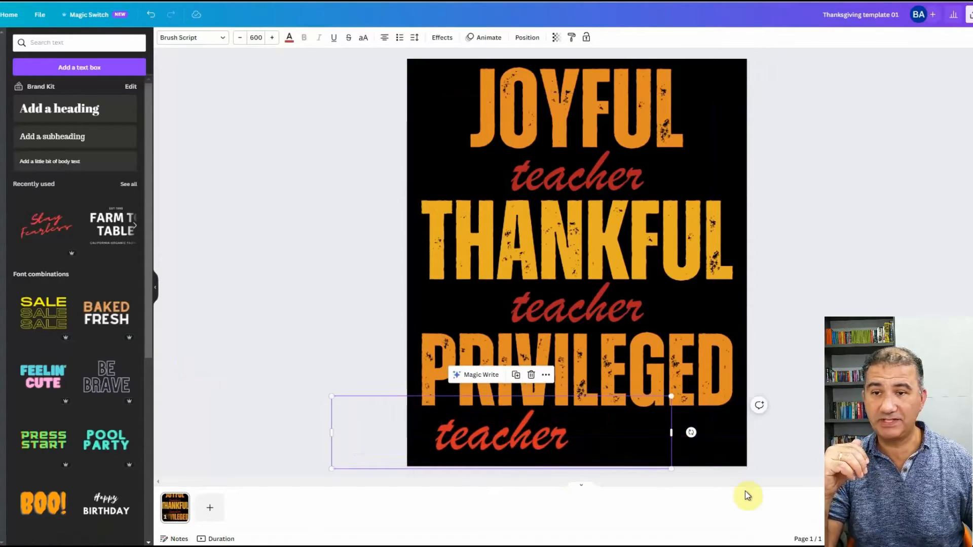
pyautogui.click(737, 462)
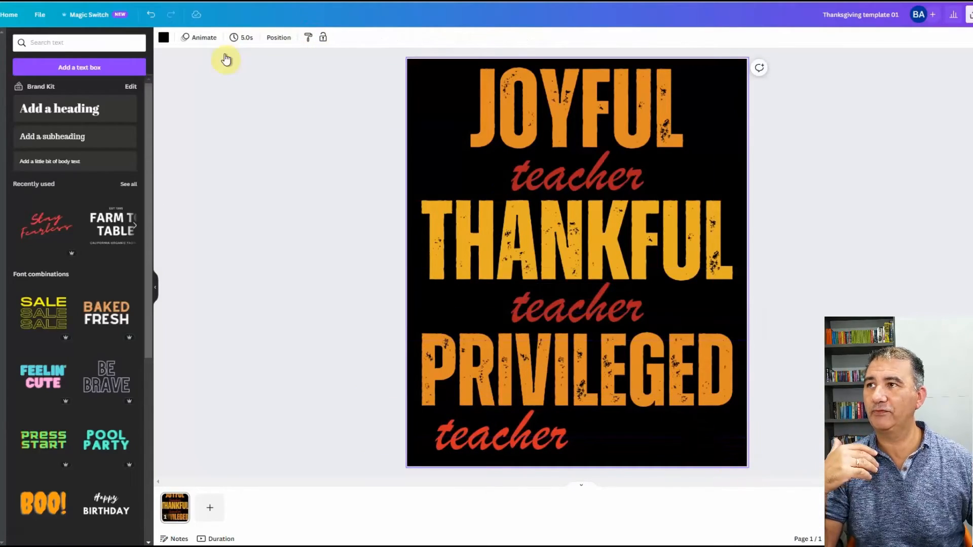
pyautogui.click(164, 37)
pyautogui.click(133, 228)
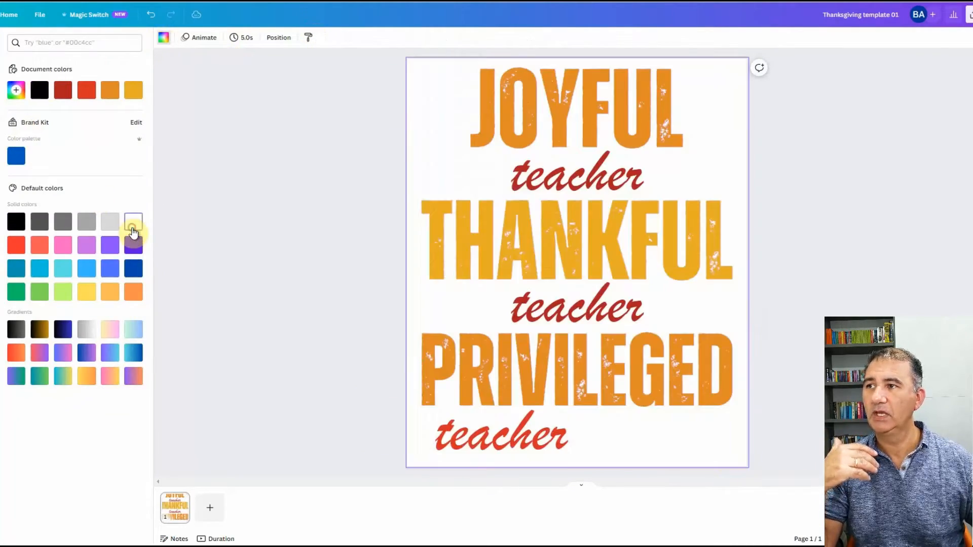
pyautogui.moveTo(484, 449); pyautogui.dragTo(560, 452)
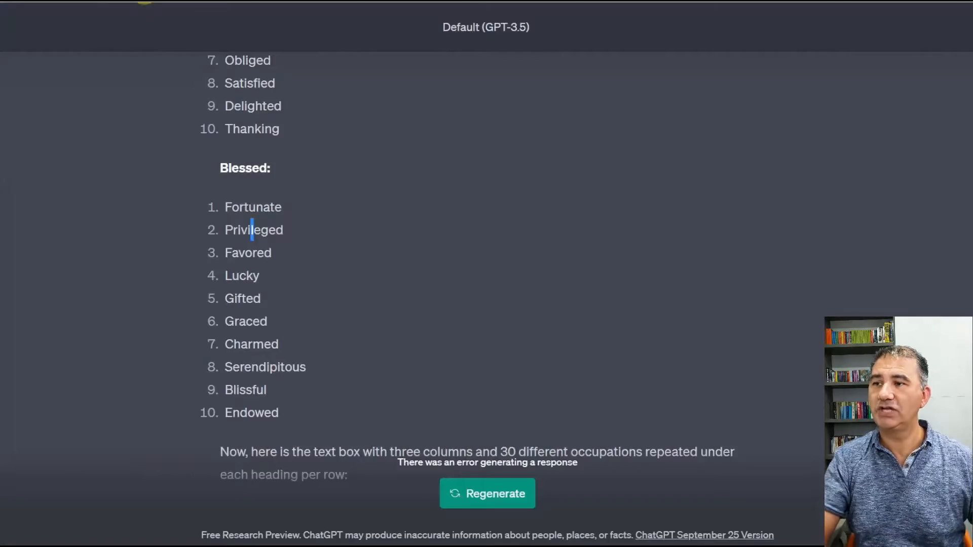
# Step: Switch to the ChatGPT answer and copy the three-column occupations table headed Text 01, Text 02 and Text 03
pyautogui.scroll(-3, 544, 278)
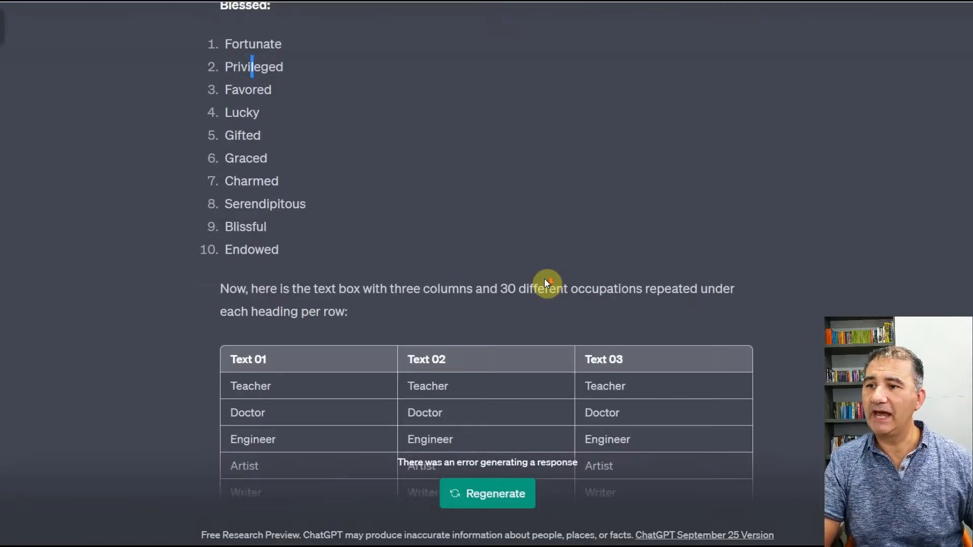
pyautogui.scroll(7, 341, 274)
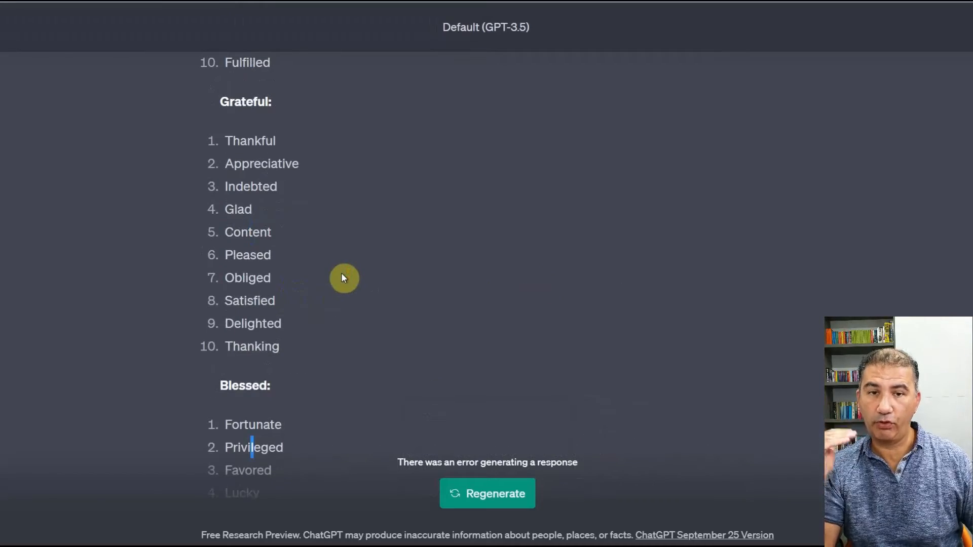
pyautogui.scroll(-10, 341, 277)
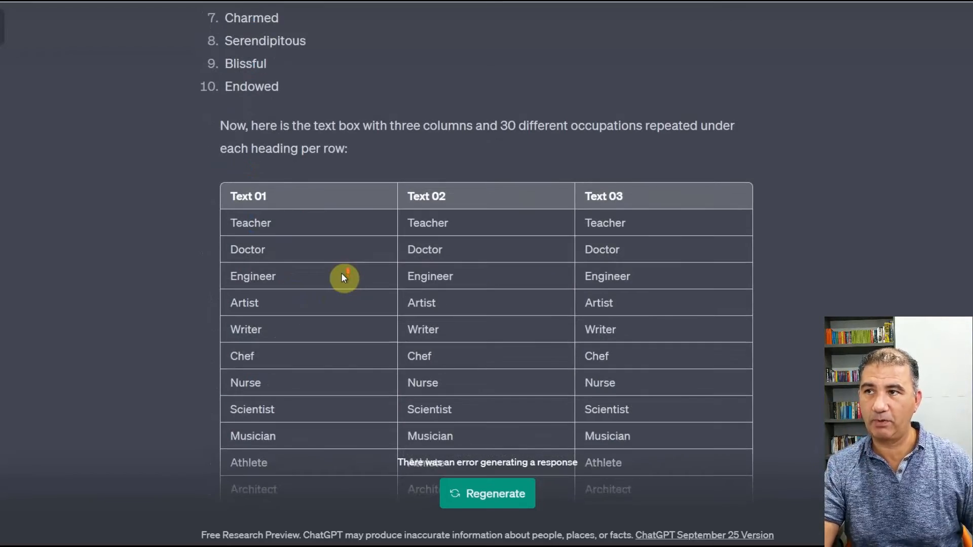
pyautogui.scroll(-1, 310, 277)
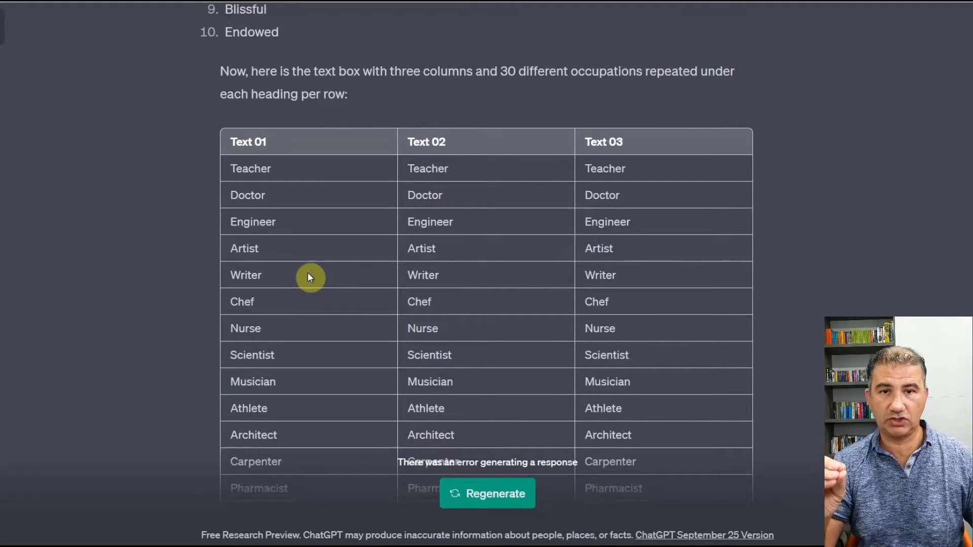
pyautogui.scroll(-2, 308, 274)
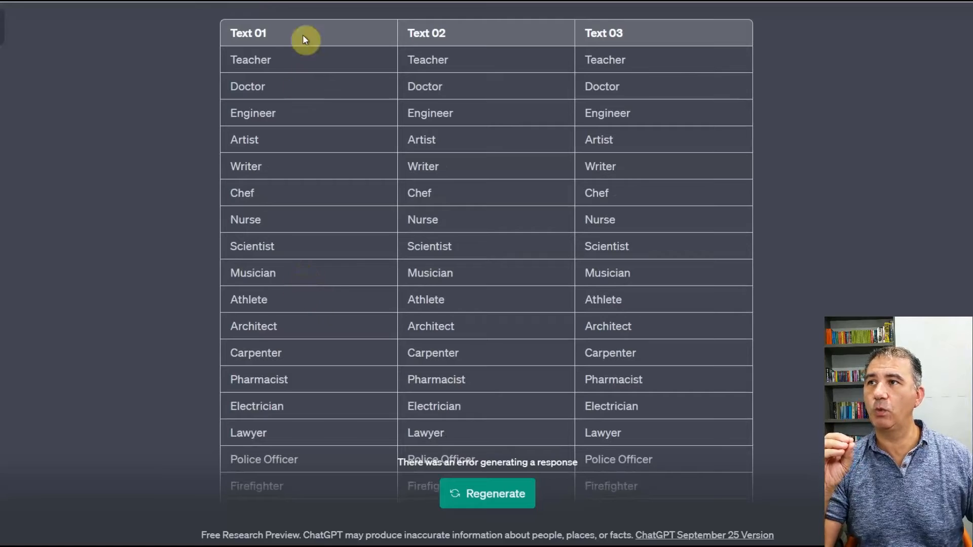
pyautogui.moveTo(226, 28); pyautogui.dragTo(624, 459)
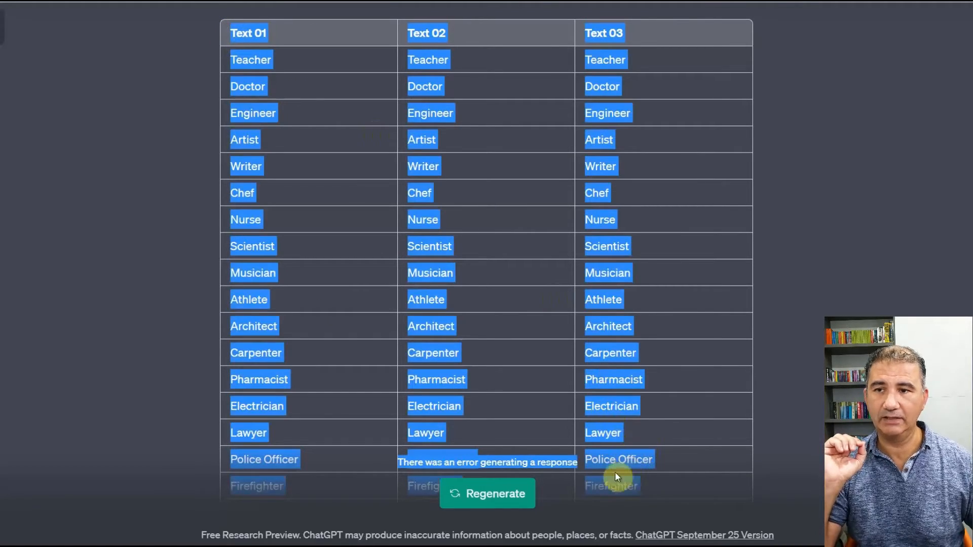
pyautogui.rightClick(620, 465)
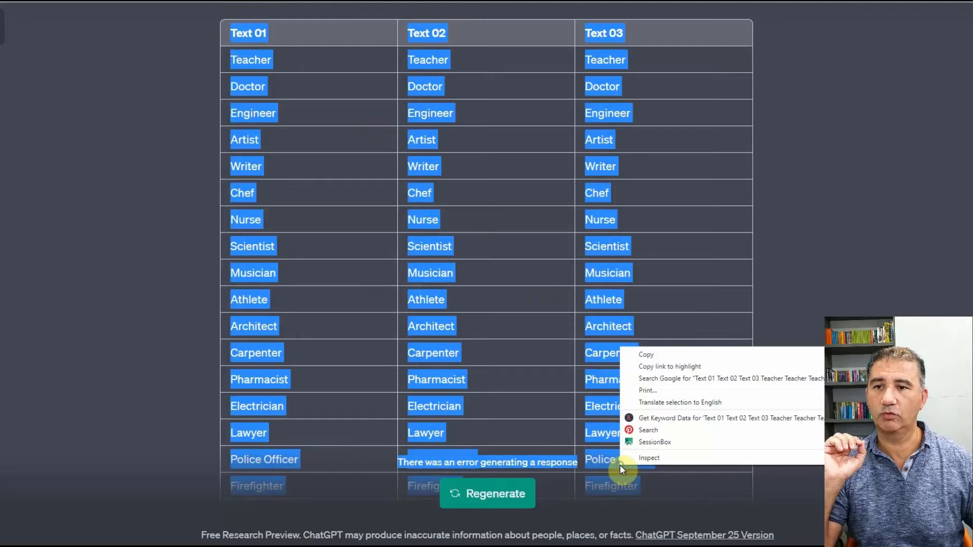
pyautogui.click(659, 354)
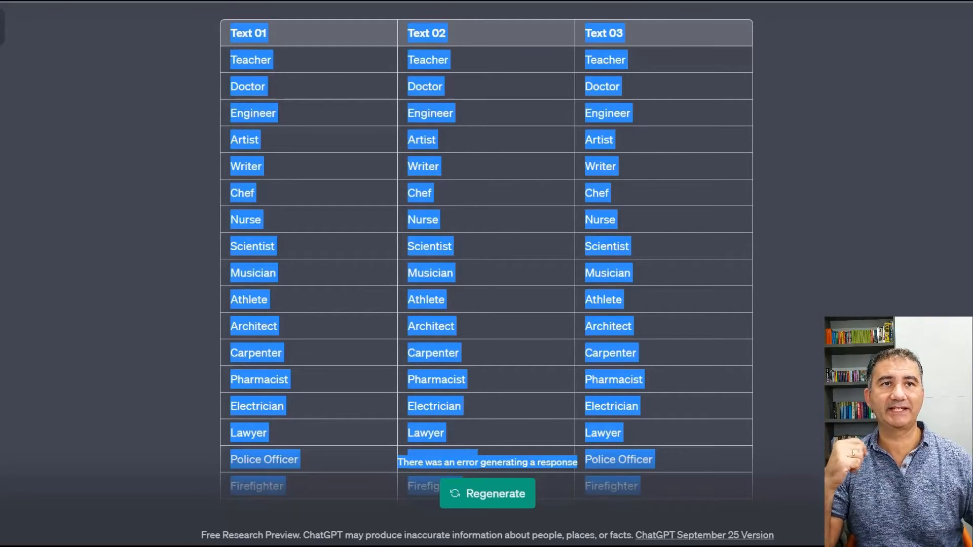
# Step: Switch to the blank Excel sheet and paste the copied occupations table starting at cell A1
pyautogui.moveTo(972, 2); pyautogui.dragTo(689, 55)
pyautogui.click(799, 60)
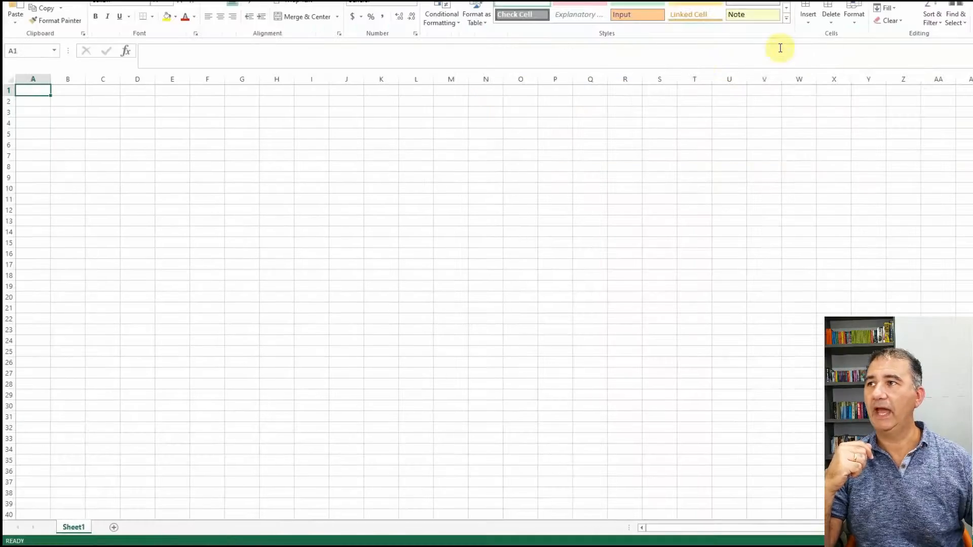
pyautogui.rightClick(33, 93)
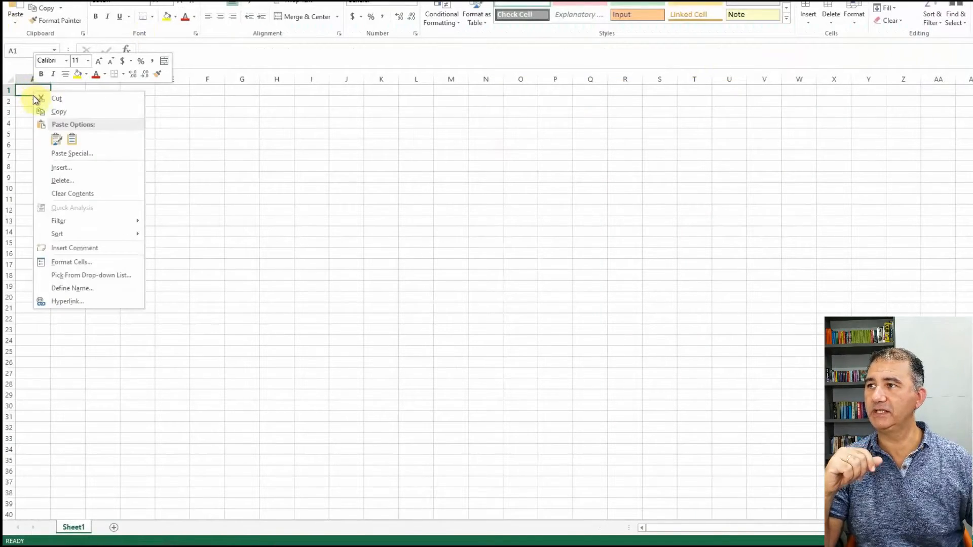
pyautogui.click(56, 139)
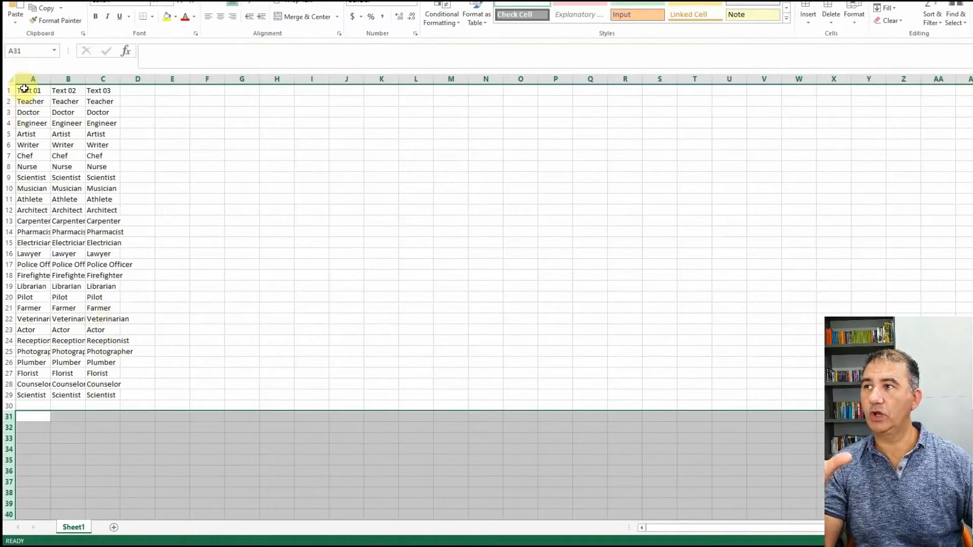
# Step: Copy the occupations range A1:C29, including its header row, and switch back to the Canva design
pyautogui.moveTo(26, 91); pyautogui.dragTo(96, 393)
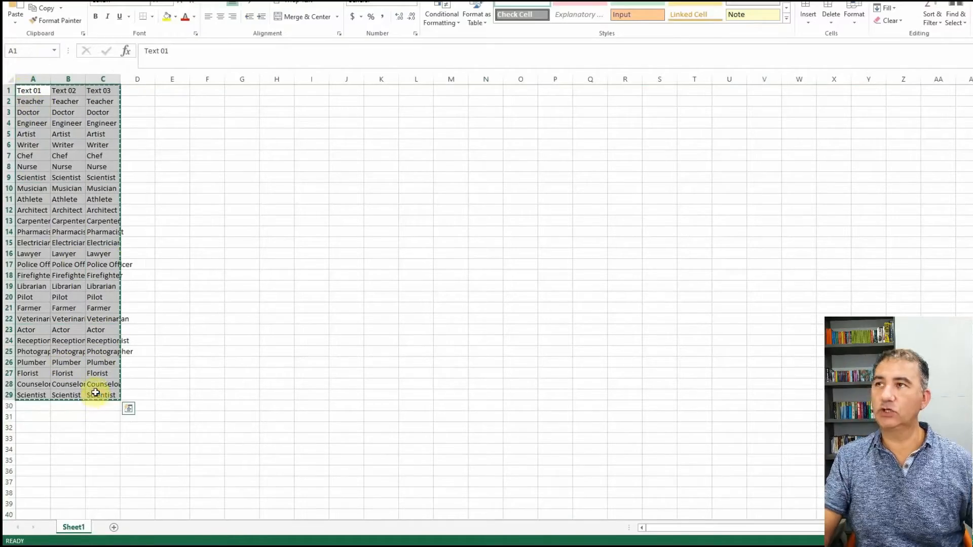
pyautogui.hotkey('ctrl', 'c')
pyautogui.hotkey('ctrl', 'n')
pyautogui.hotkey('alt', 'Tab')
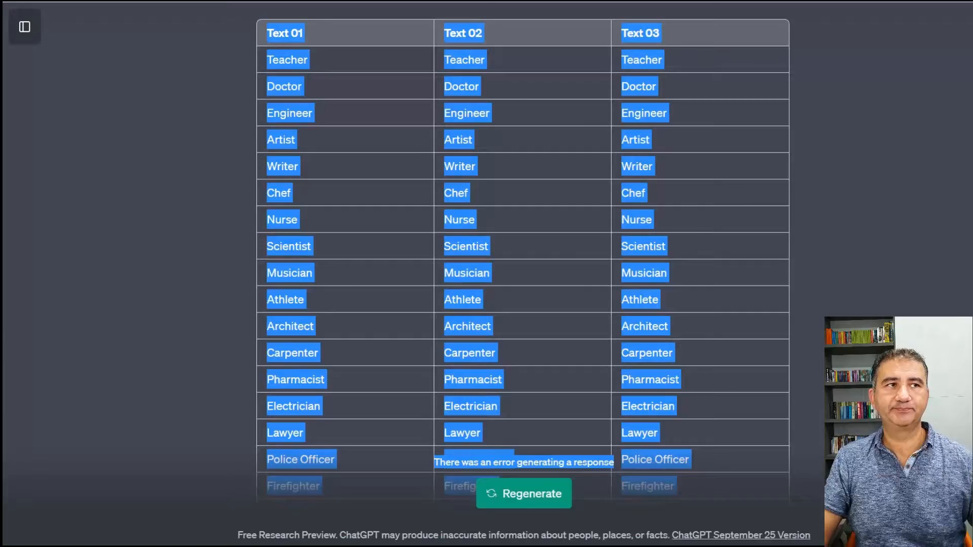
pyautogui.hotkey('ctrl', 'Tab')
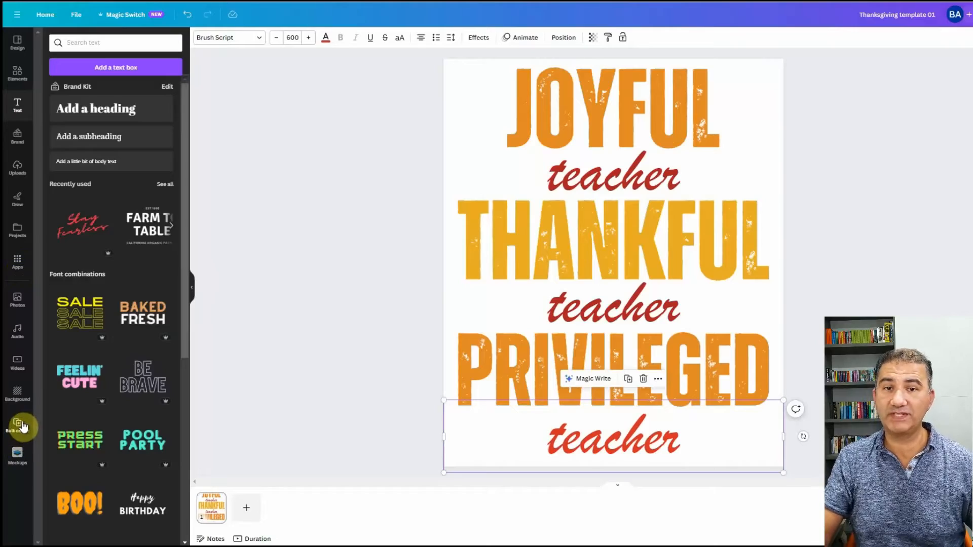
# Step: Start manual data entry in Bulk create, clear the sample table and paste the copied Text 01–03 occupation columns, headers included
pyautogui.click(17, 261)
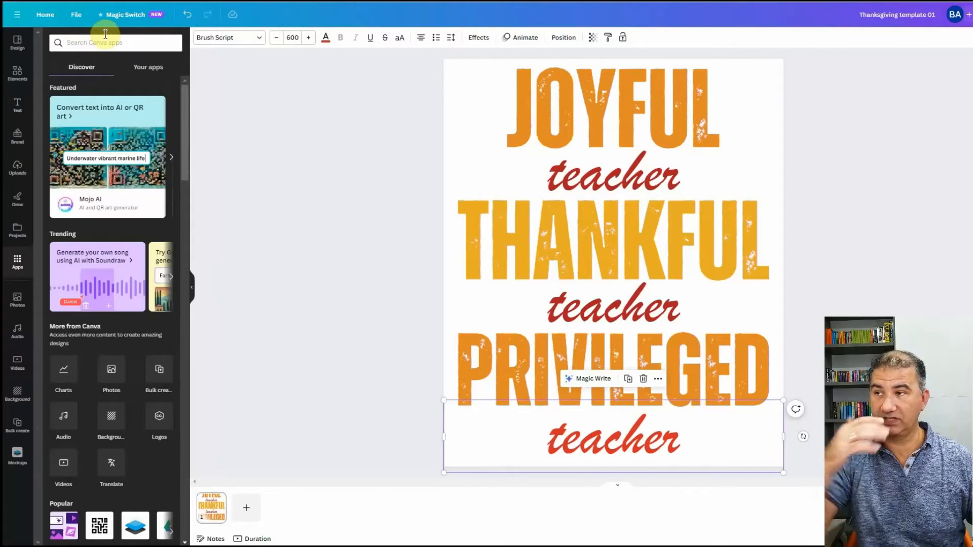
pyautogui.click(19, 428)
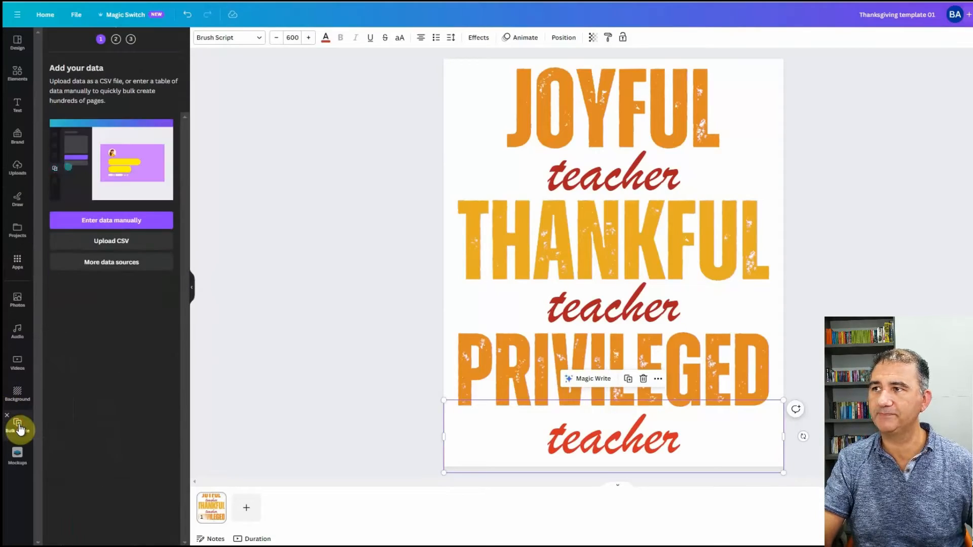
pyautogui.click(114, 223)
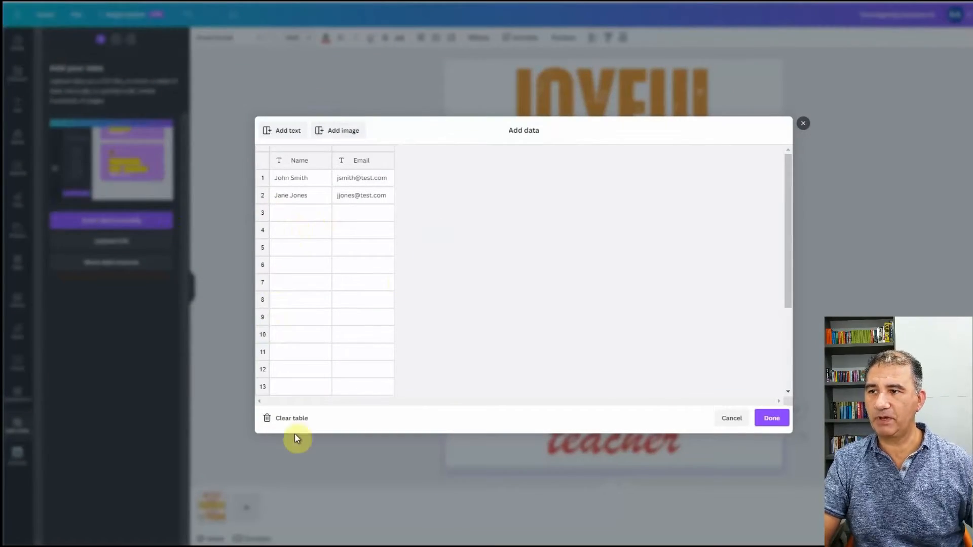
pyautogui.click(285, 423)
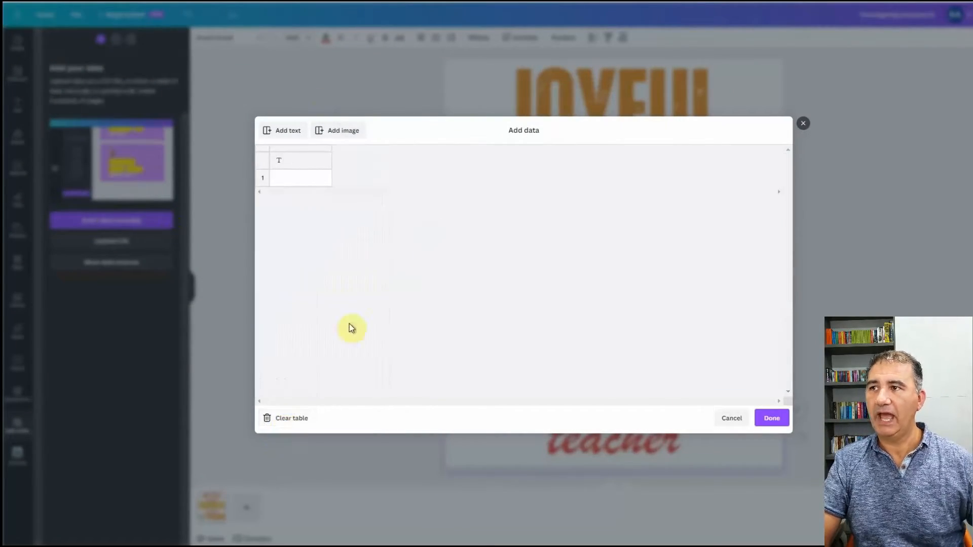
pyautogui.click(297, 164)
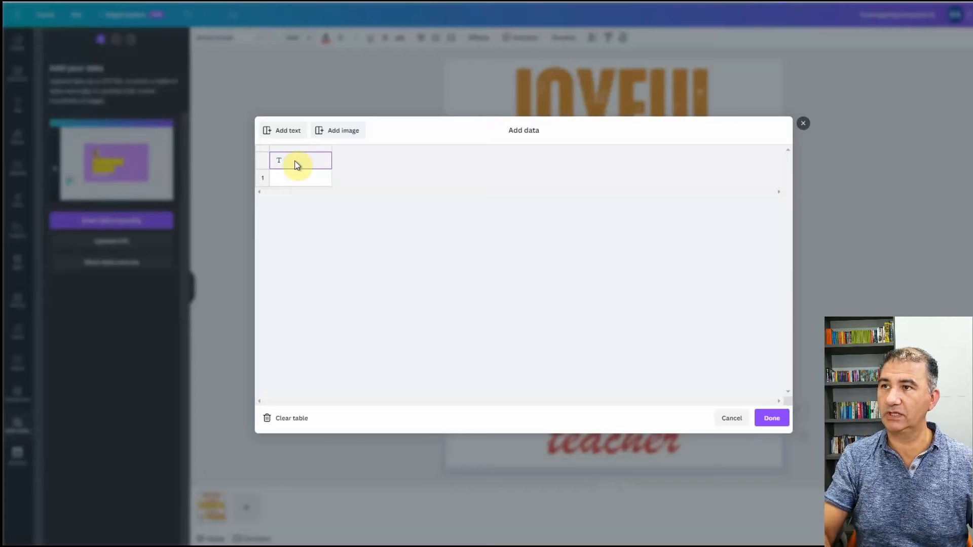
pyautogui.hotkey('ctrl', 'v')
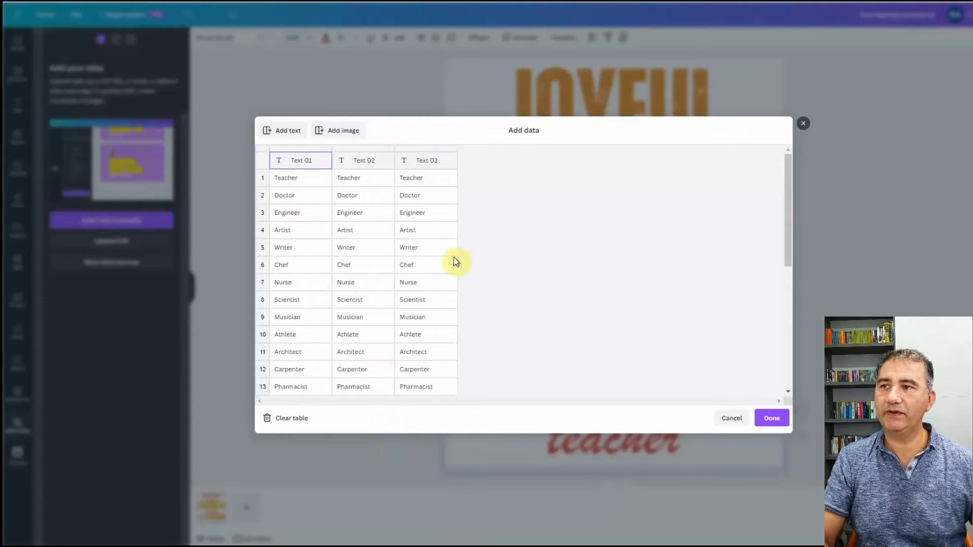
# Step: Confirm the pasted data table and connect the teacher text below JOYFUL to the Text 01 data field
pyautogui.click(771, 419)
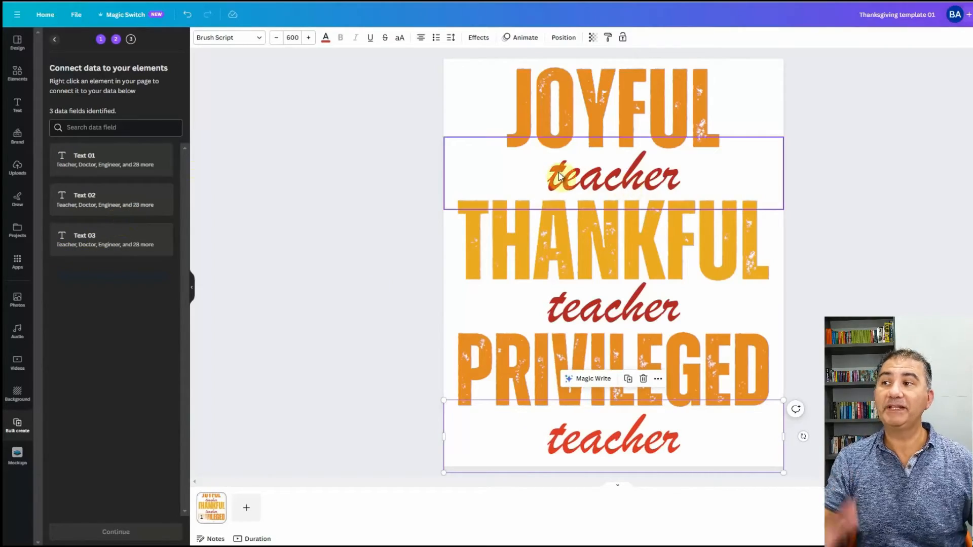
pyautogui.click(619, 174)
pyautogui.rightClick(616, 174)
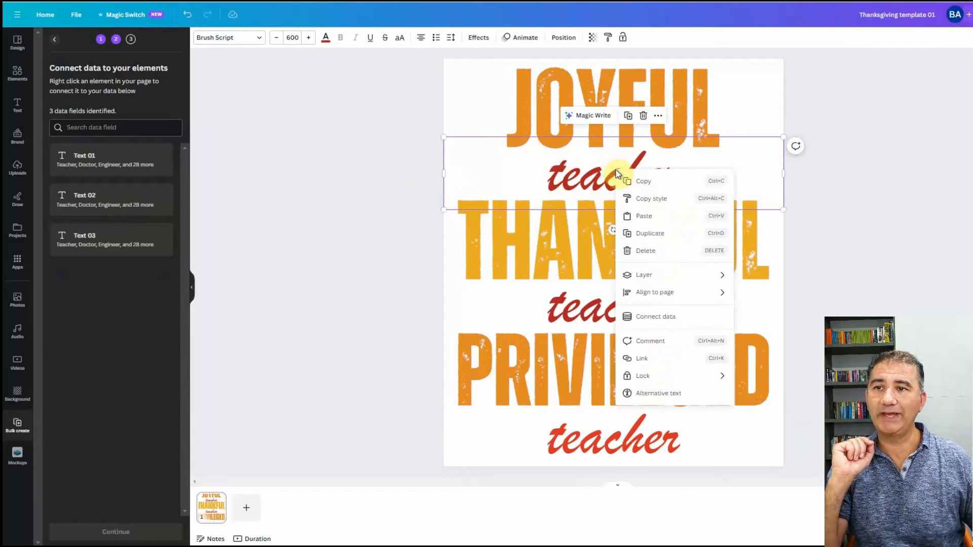
pyautogui.click(660, 323)
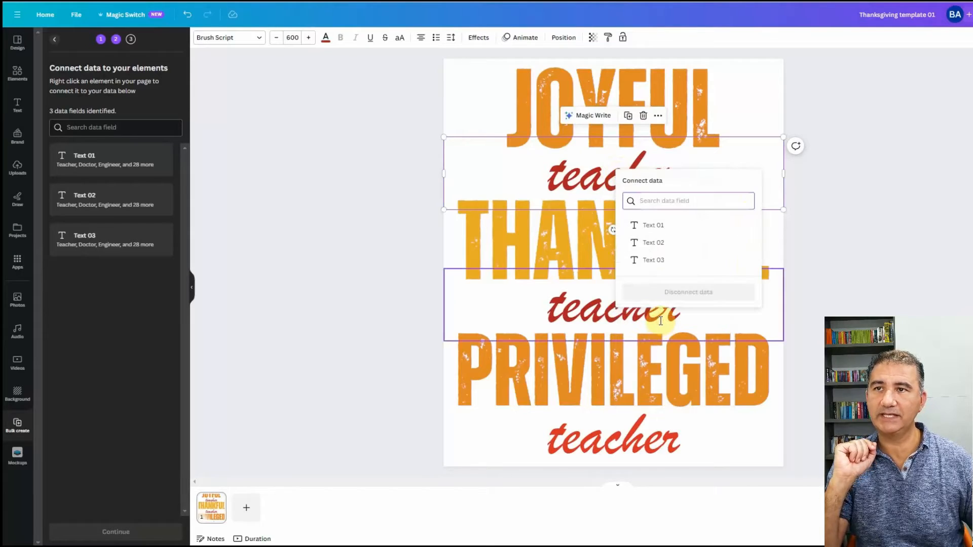
pyautogui.click(652, 226)
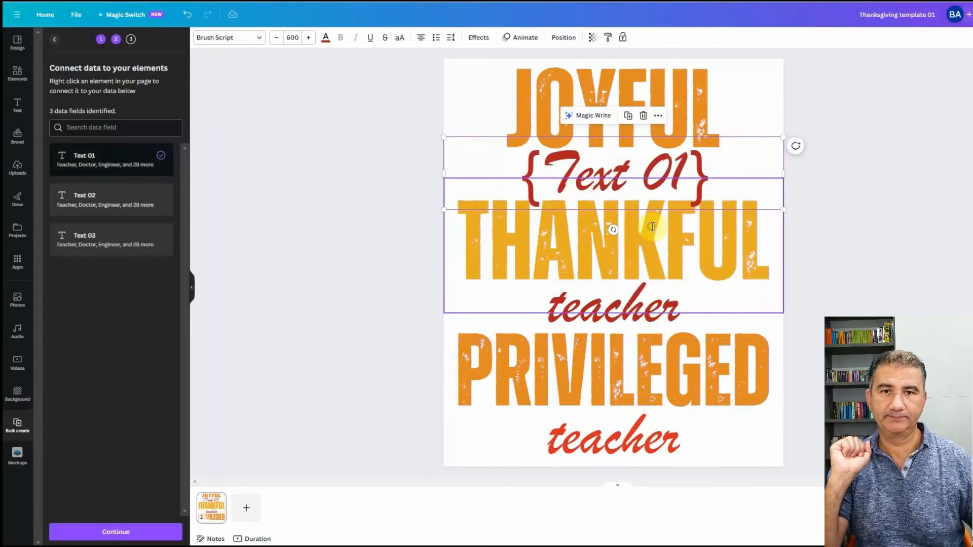
# Step: Connect the teacher text below THANKFUL to the Text 02 field and the one below PRIVILEGED to Text 03
pyautogui.click(611, 316)
pyautogui.rightClick(612, 316)
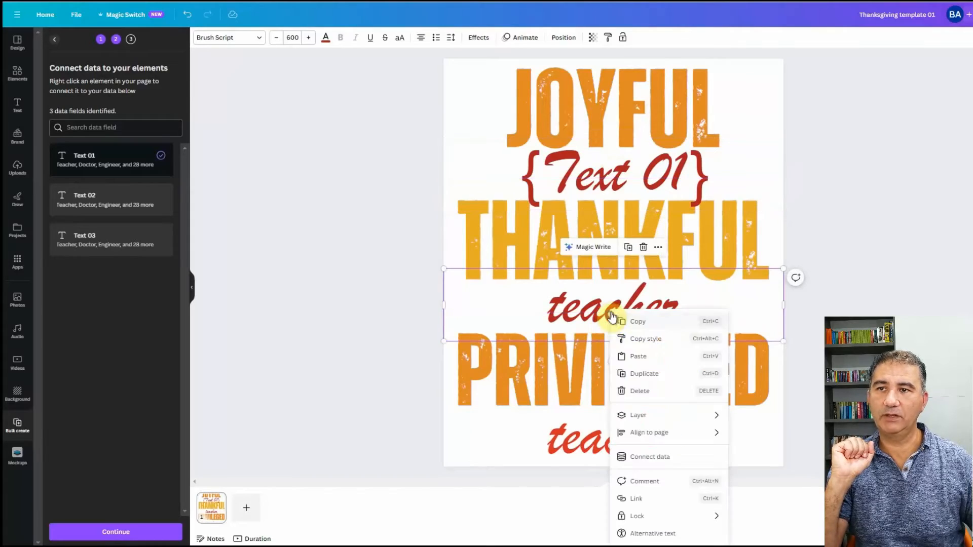
pyautogui.click(643, 457)
pyautogui.click(639, 389)
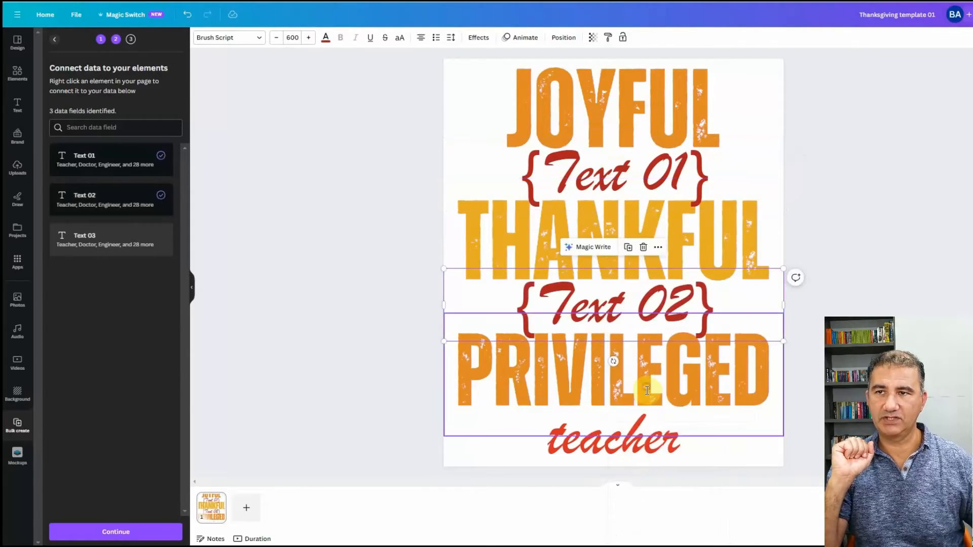
pyautogui.click(603, 442)
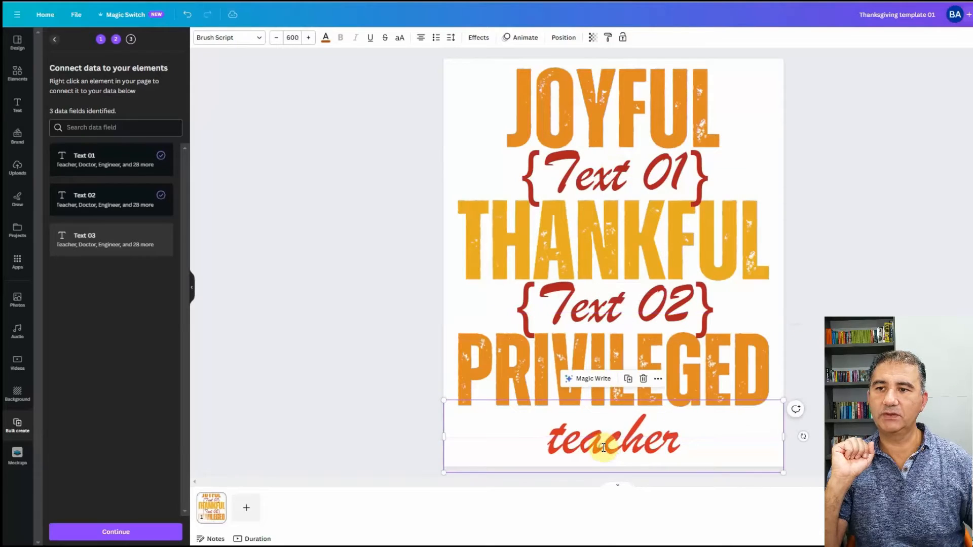
pyautogui.rightClick(602, 448)
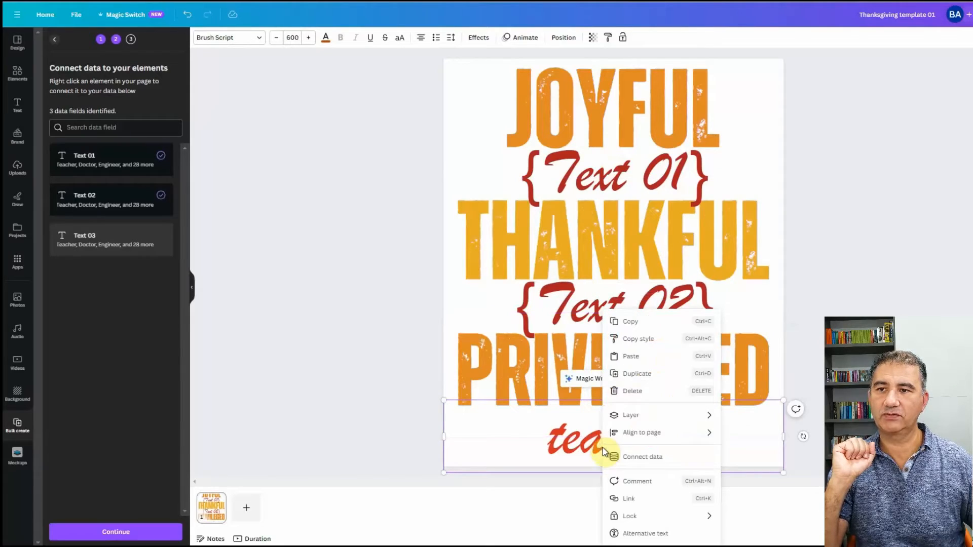
pyautogui.click(641, 457)
pyautogui.click(633, 499)
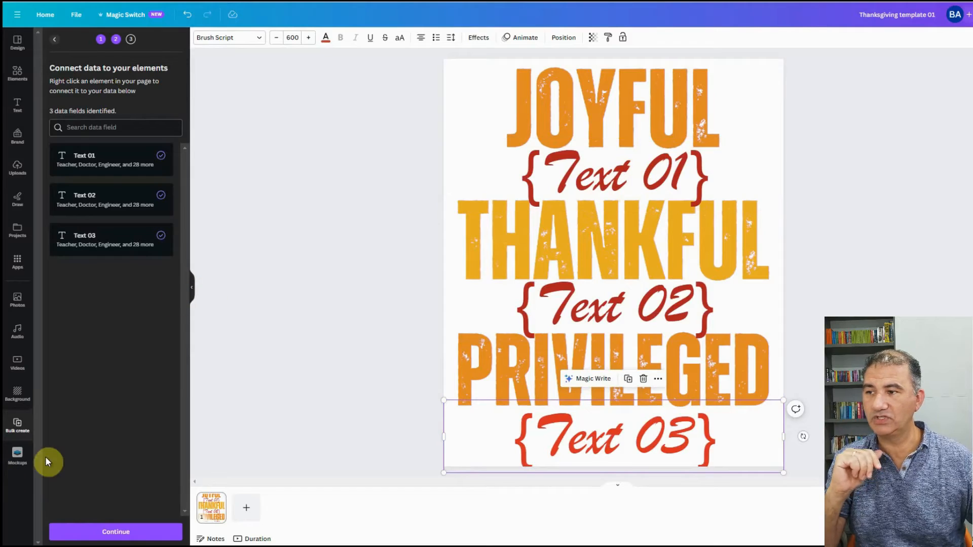
# Step: Continue to applying the data and generate design pages for all the selected occupation rows
pyautogui.click(120, 533)
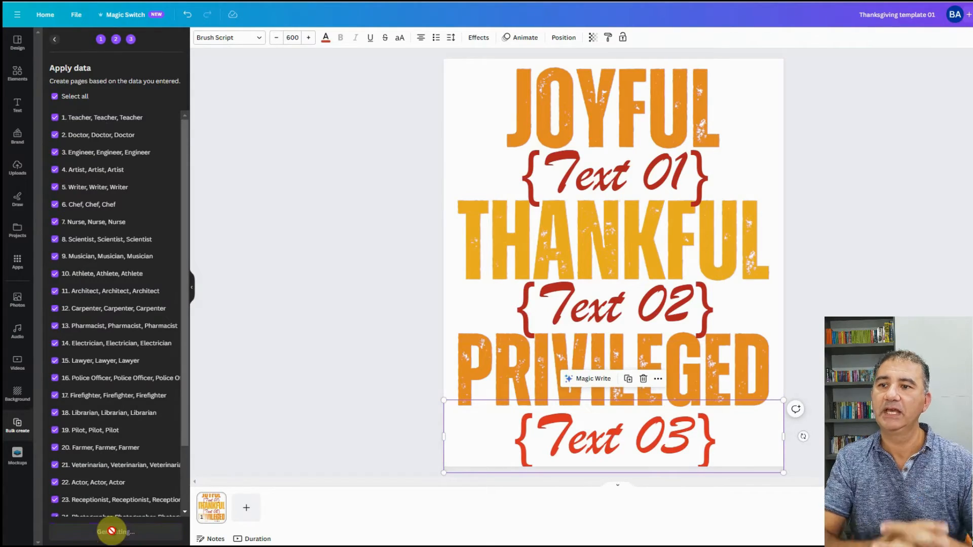
pyautogui.click(113, 536)
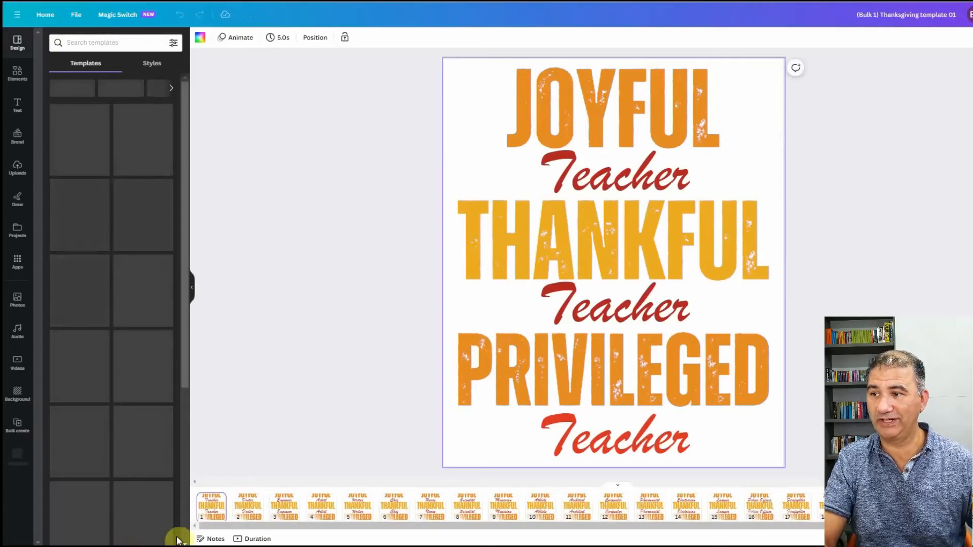
# Step: Look through generated pages 2 to 8 to check how each occupation fits the Thanksgiving layout
pyautogui.click(246, 513)
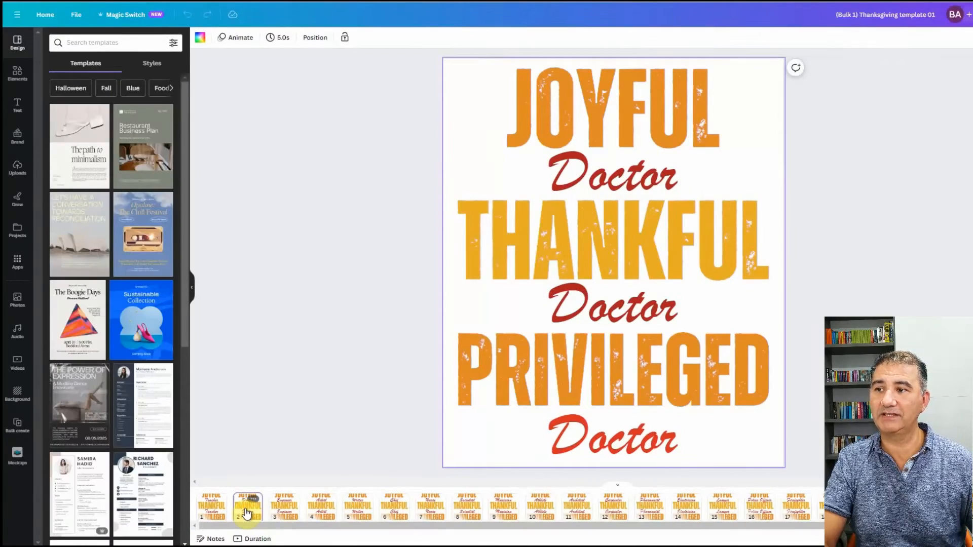
pyautogui.click(282, 511)
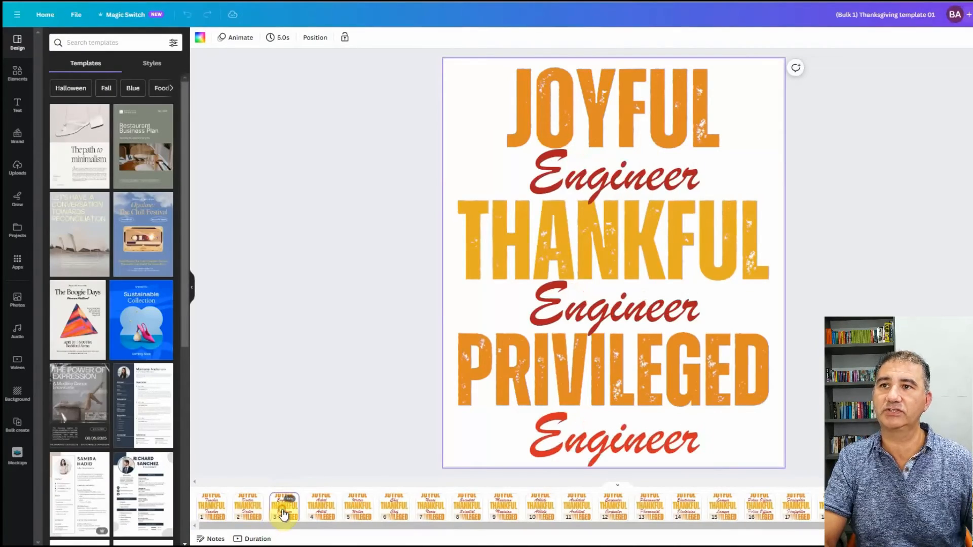
pyautogui.click(322, 507)
pyautogui.click(355, 509)
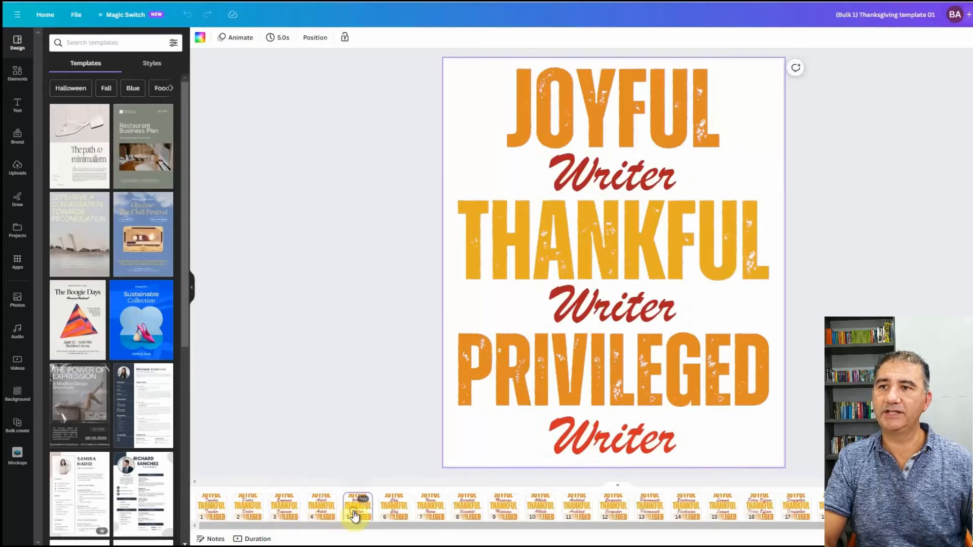
pyautogui.click(401, 519)
pyautogui.click(432, 516)
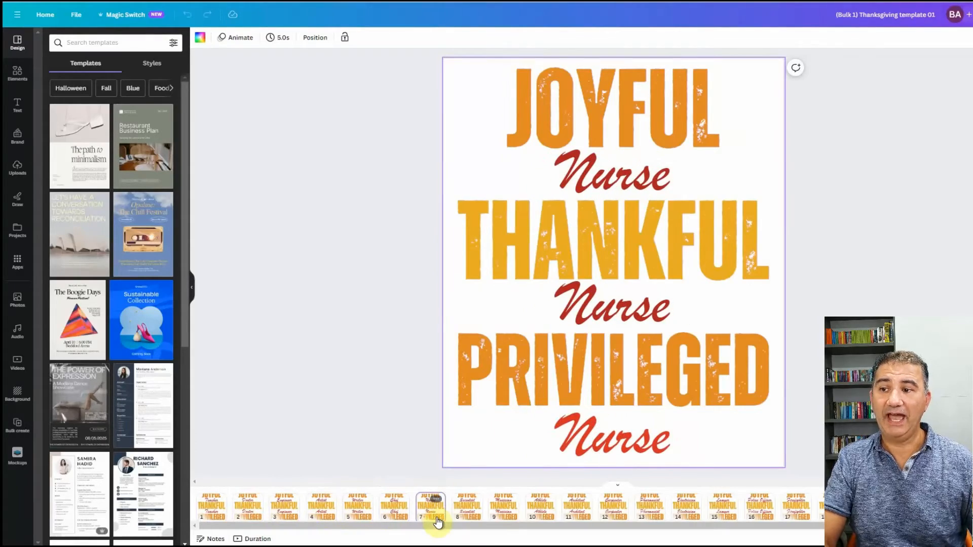
pyautogui.click(474, 516)
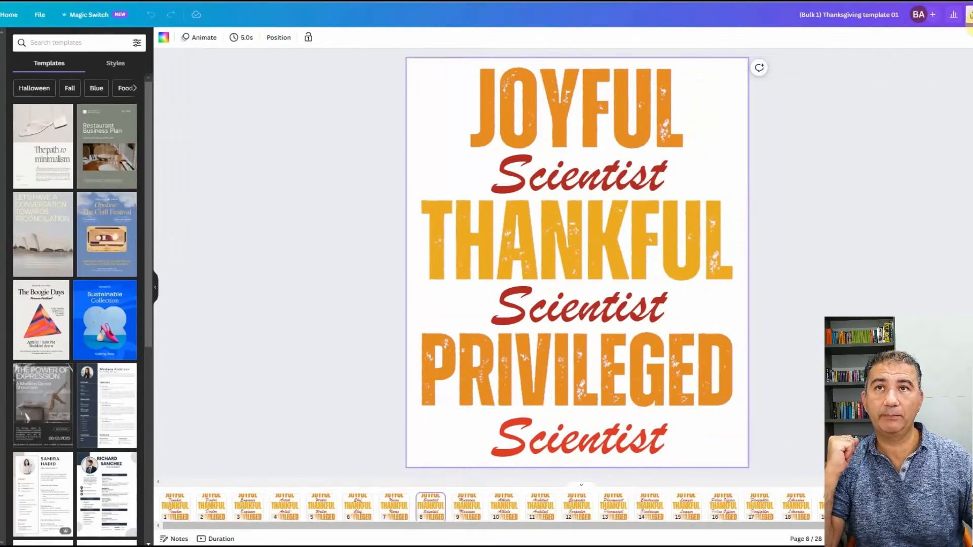
# Step: Download all pages of the bulk design as PNG files with a transparent background
pyautogui.click(969, 16)
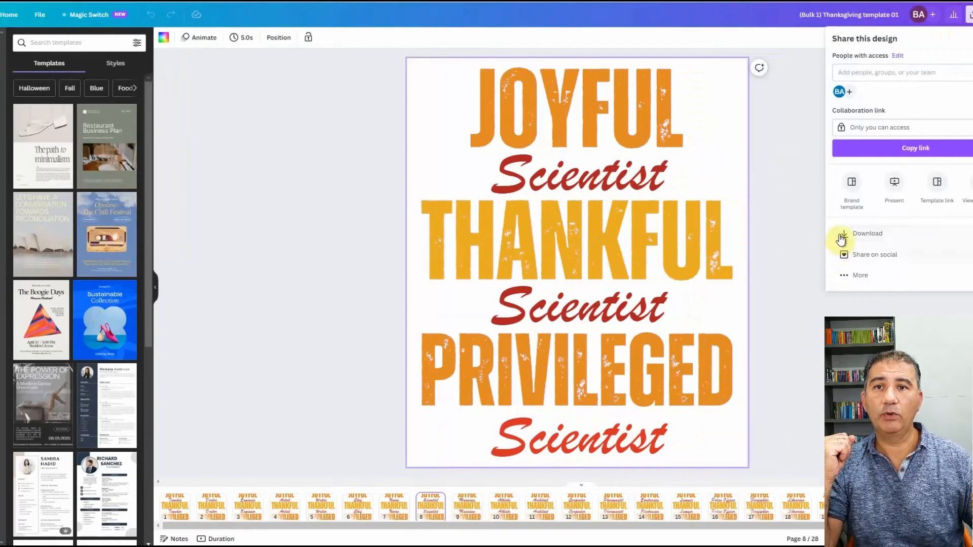
pyautogui.click(863, 232)
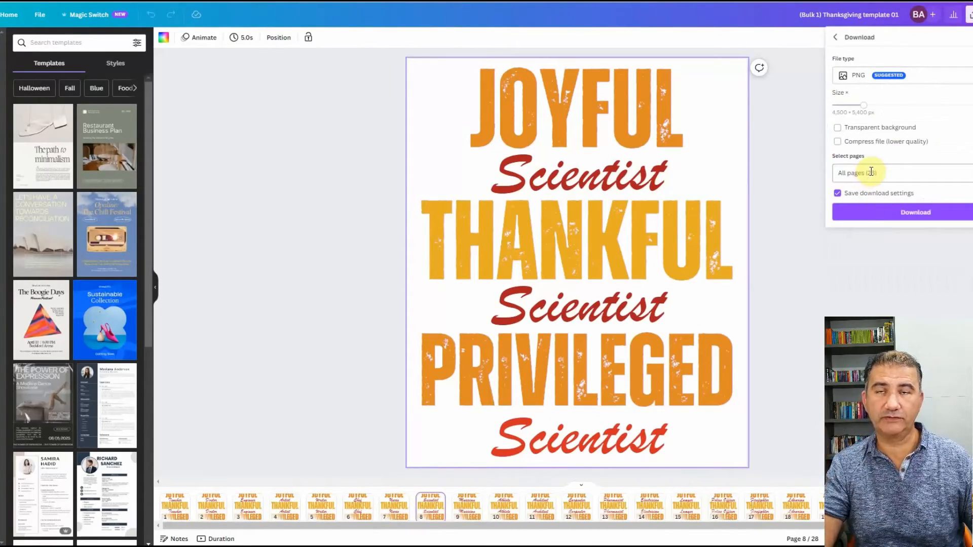
pyautogui.click(838, 128)
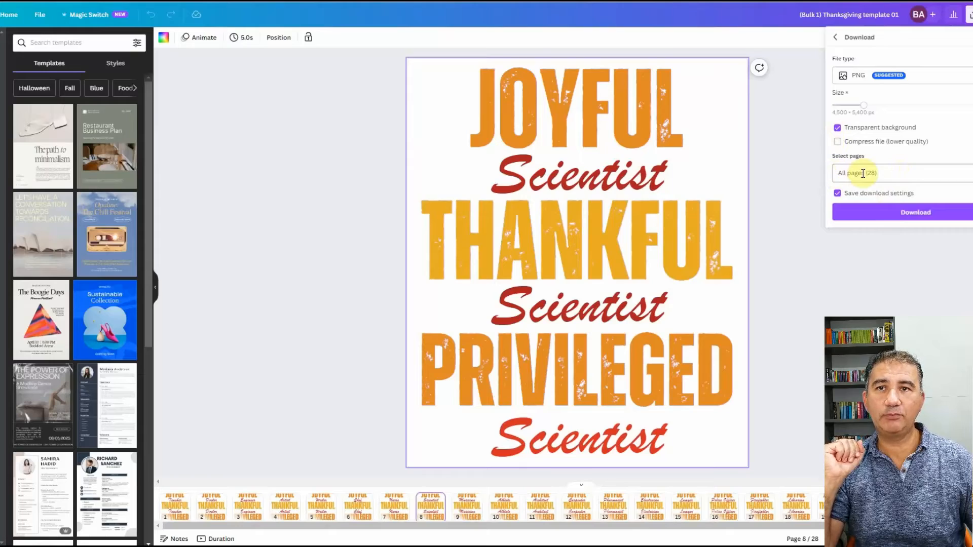
pyautogui.click(871, 216)
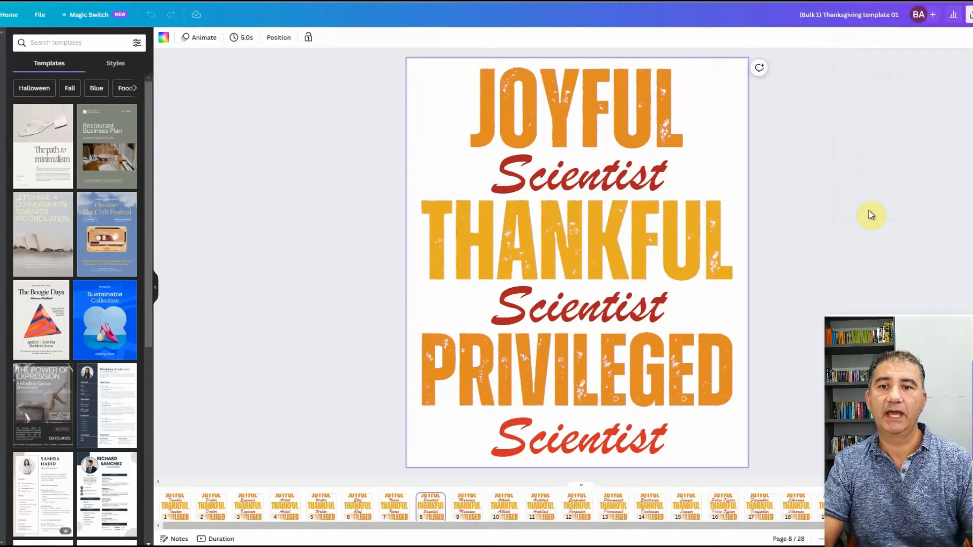